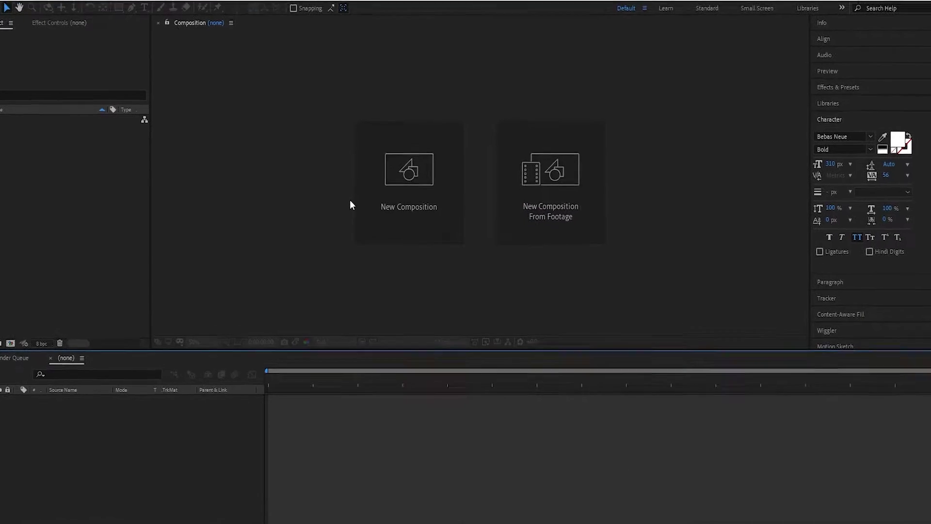
# Step: Create the 'Logo revel' composition at 1920×1080, 30 fps, 0:00:10:00 with a black background
pyautogui.click(406, 225)
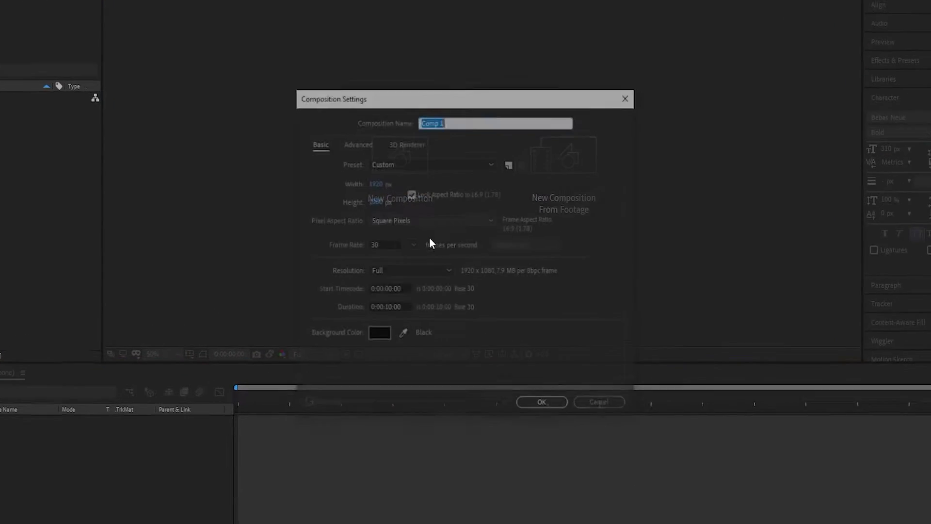
pyautogui.write('Logo revel')
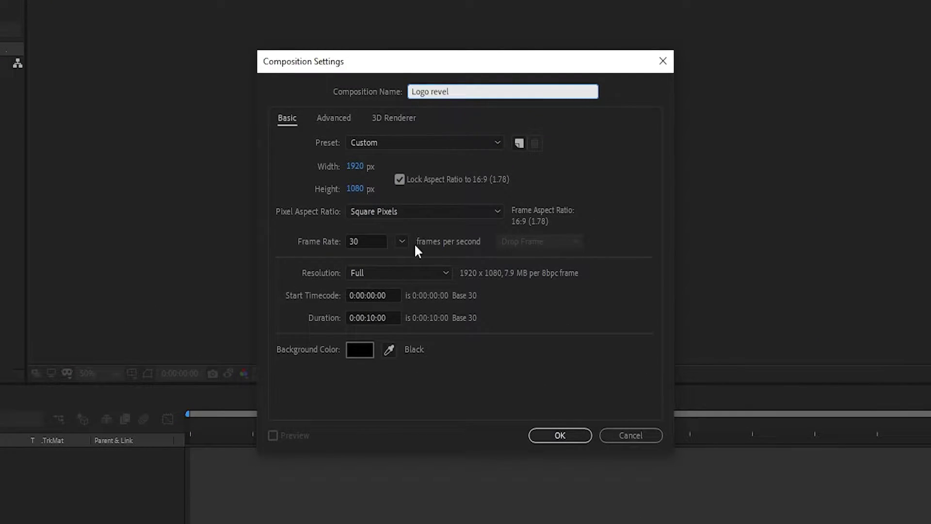
pyautogui.click(355, 167)
pyautogui.click(368, 188)
pyautogui.click(368, 241)
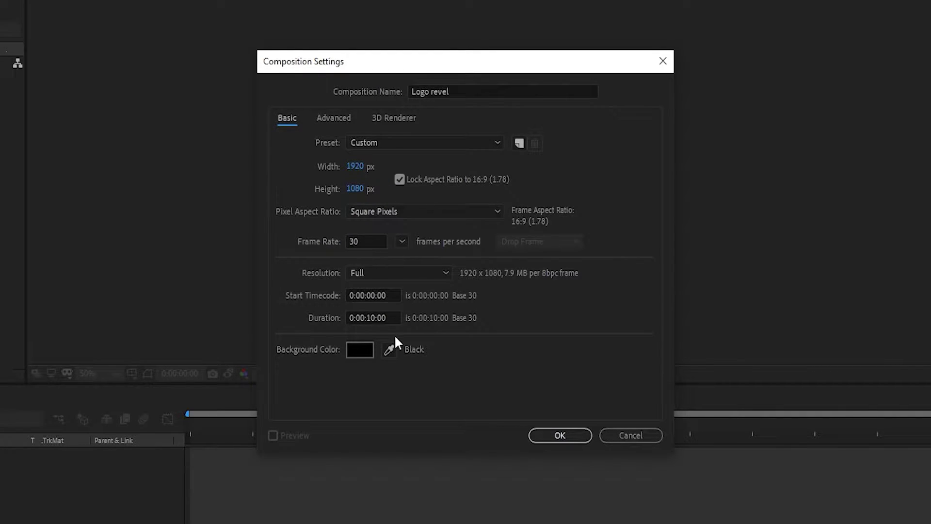
pyautogui.click(369, 318)
pyautogui.moveTo(393, 316); pyautogui.dragTo(342, 323)
pyautogui.click(441, 349)
pyautogui.click(367, 347)
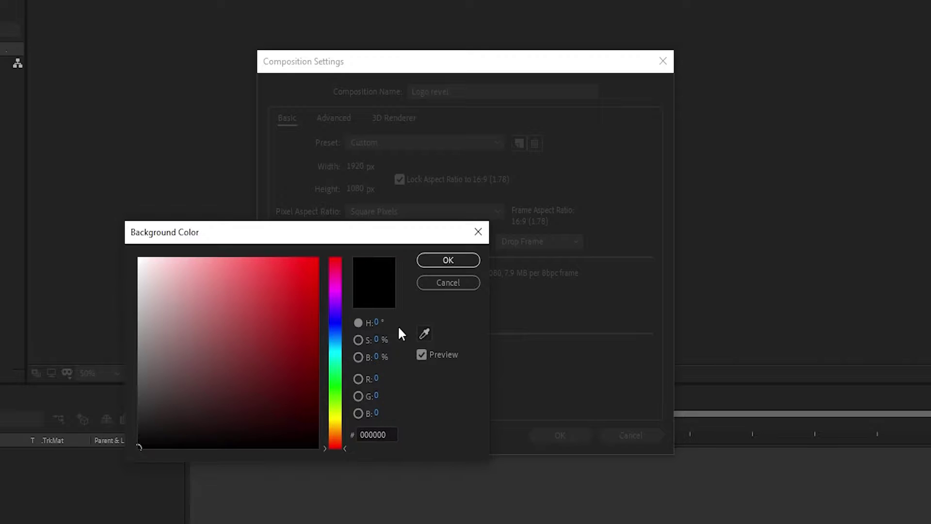
pyautogui.click(436, 265)
pyautogui.click(588, 437)
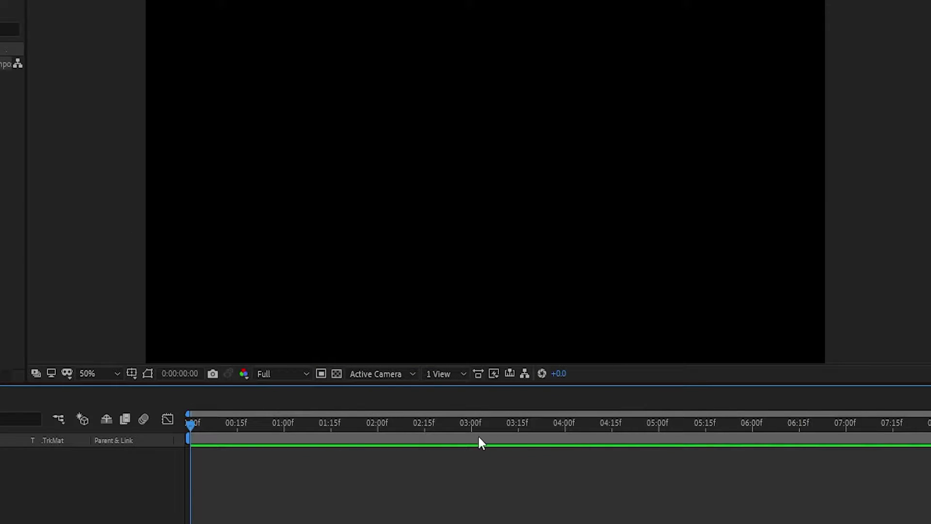
# Step: Add a new solid layer from the timeline menu and name it 'background'
pyautogui.rightClick(139, 435)
pyautogui.moveTo(169, 292)
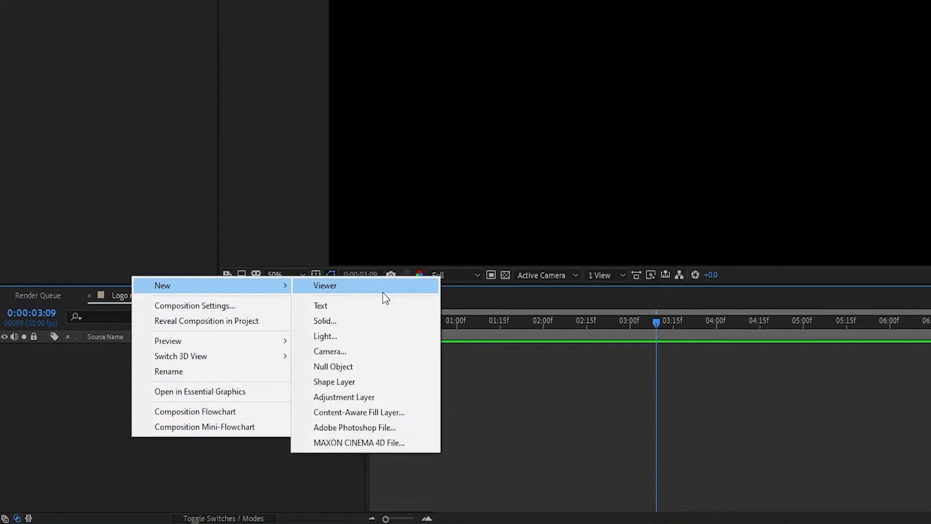
pyautogui.click(382, 321)
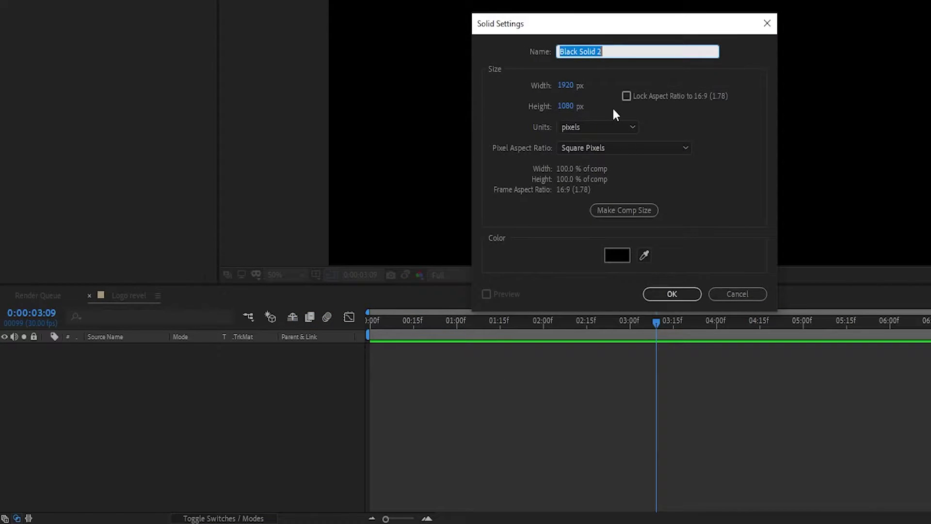
pyautogui.write('background')
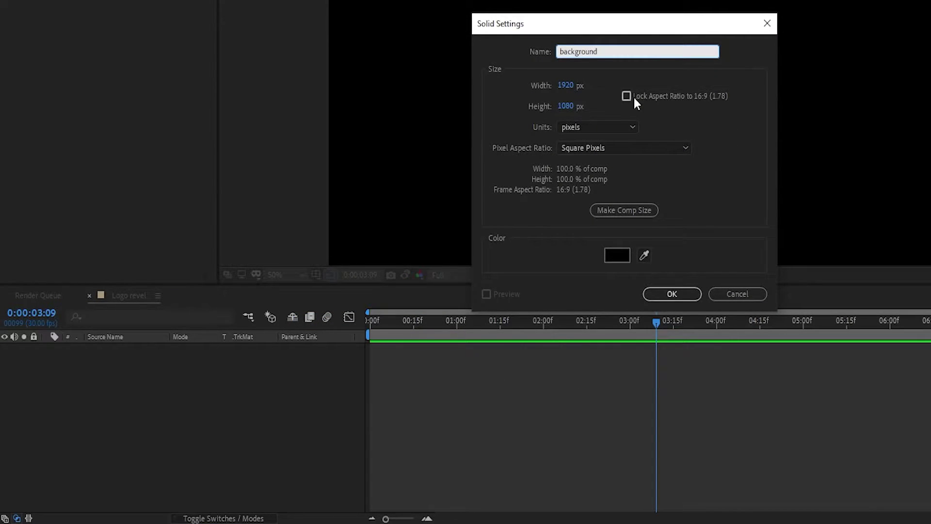
# Step: Colour the solid F1F3F6, copied from the notes, and create the layer
pyautogui.click(618, 254)
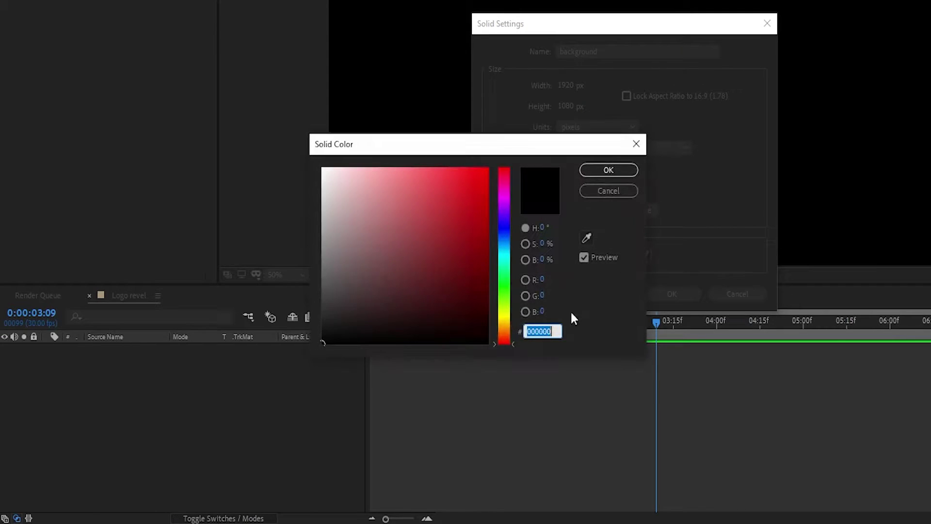
pyautogui.hotkey('alt', 'Tab')
pyautogui.moveTo(601, 84); pyautogui.dragTo(514, 83)
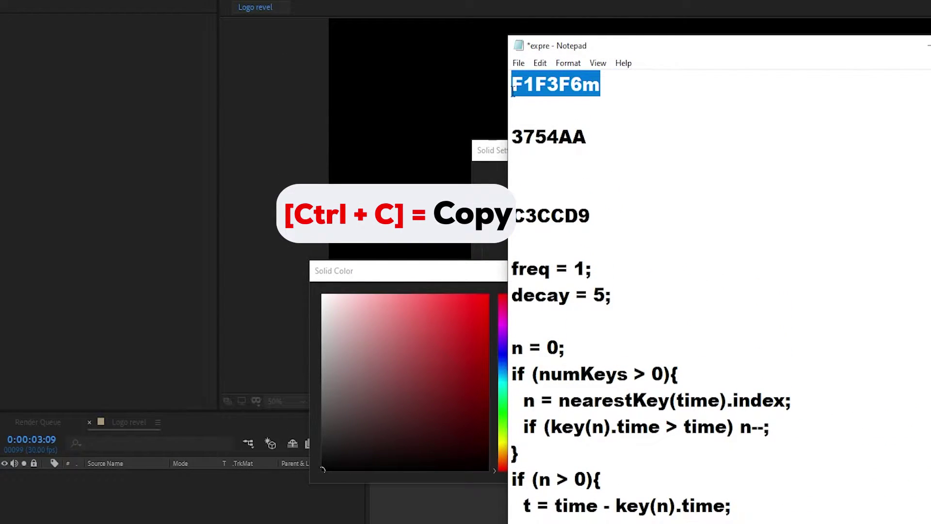
pyautogui.hotkey('ctrl', 'c')
pyautogui.hotkey('alt', 'Tab')
pyautogui.click(550, 459)
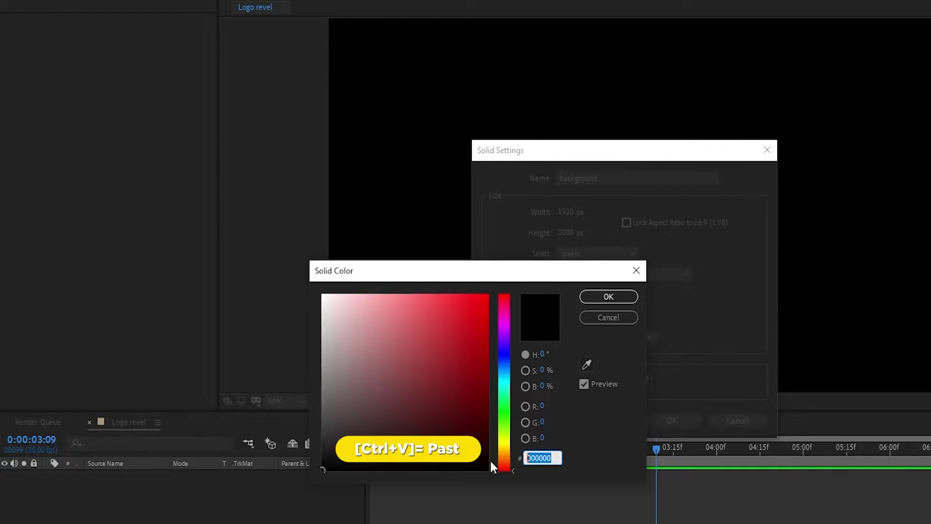
pyautogui.hotkey('ctrl', 'v')
pyautogui.click(608, 298)
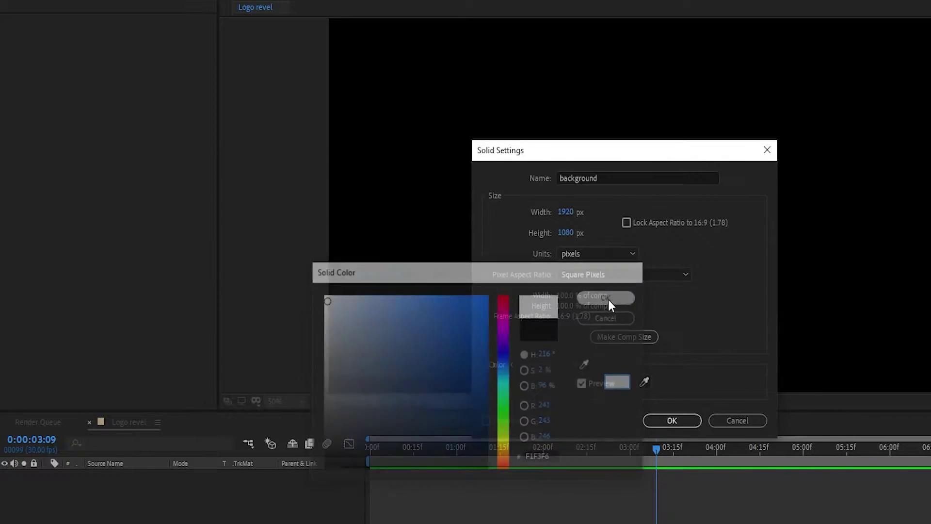
pyautogui.click(679, 425)
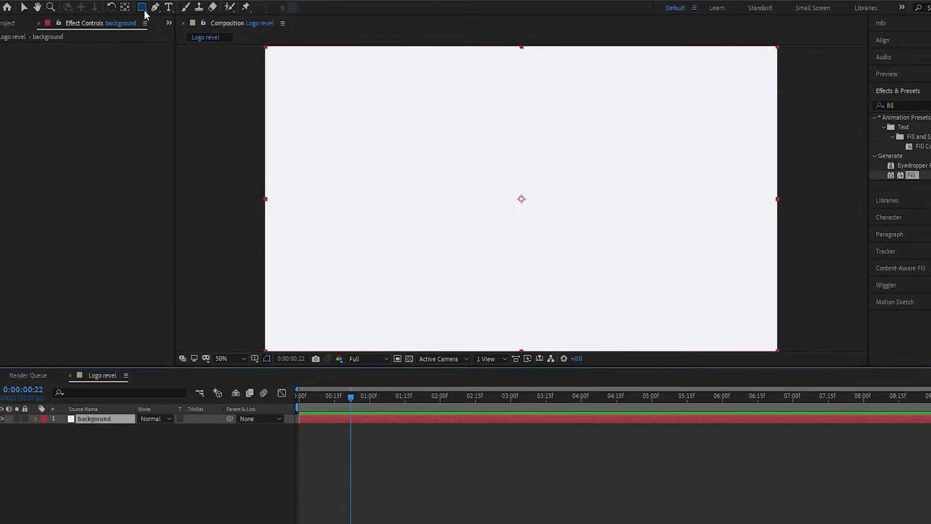
# Step: Set up the Ellipse tool with no fill and a 150 px solid stroke
pyautogui.click(144, 8)
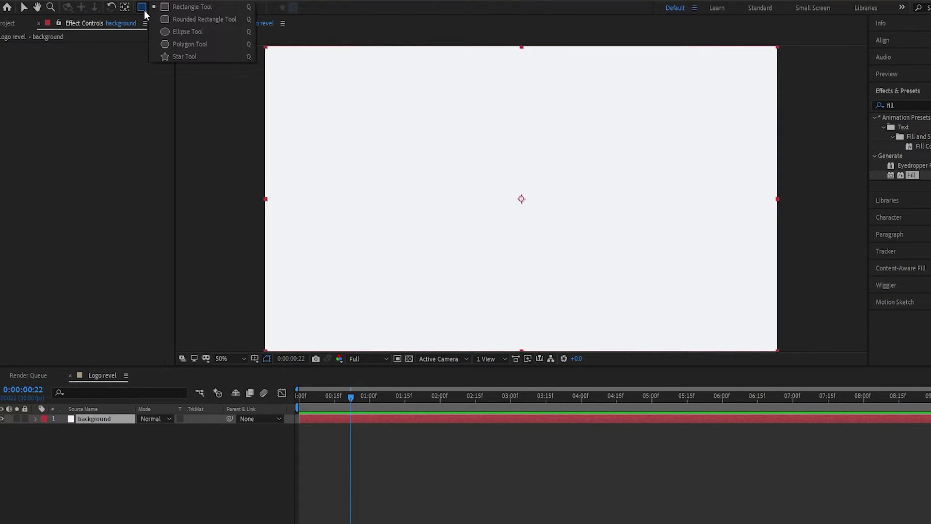
pyautogui.click(184, 31)
pyautogui.click(315, 7)
pyautogui.click(455, 237)
pyautogui.press('Return')
pyautogui.click(347, 9)
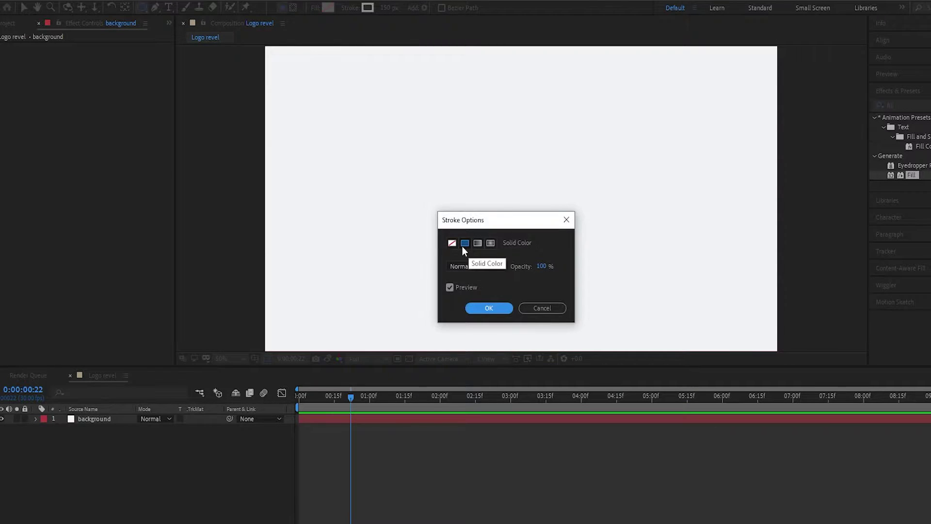
pyautogui.click(490, 308)
pyautogui.click(387, 8)
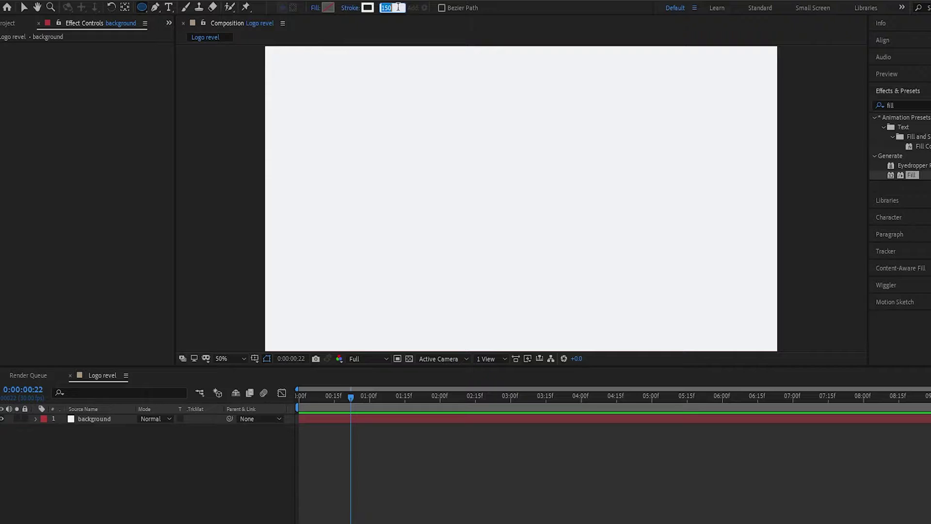
pyautogui.click(419, 25)
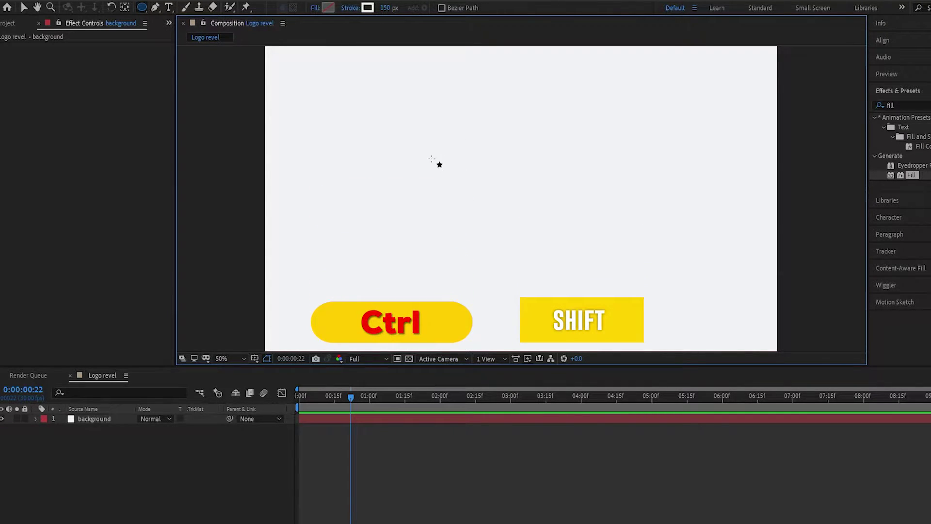
# Step: Draw a circle, nudge it right and down, and set its ellipse size to 500×500
pyautogui.moveTo(432, 158); pyautogui.dragTo(491, 221)
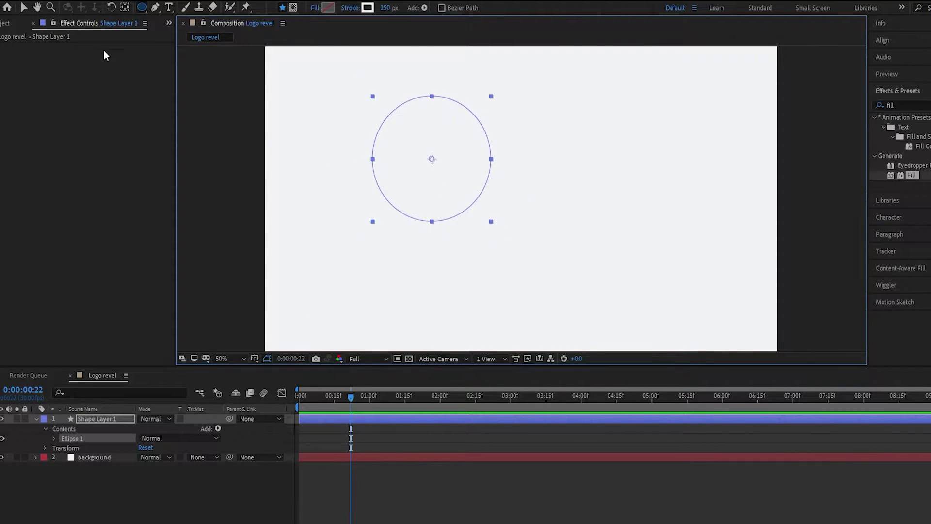
pyautogui.click(24, 7)
pyautogui.moveTo(488, 175); pyautogui.dragTo(577, 215)
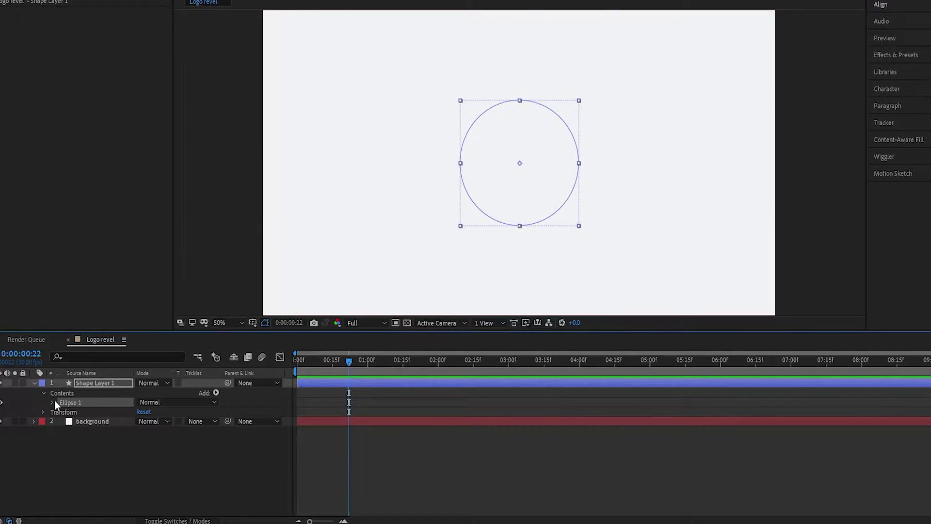
pyautogui.click(54, 402)
pyautogui.click(61, 412)
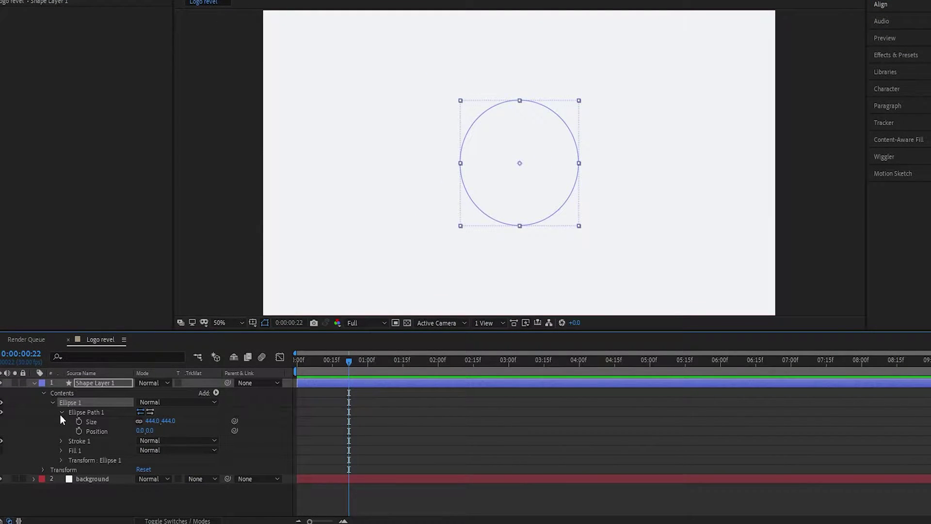
pyautogui.click(153, 421)
pyautogui.press('BackSpace')
pyautogui.click(176, 429)
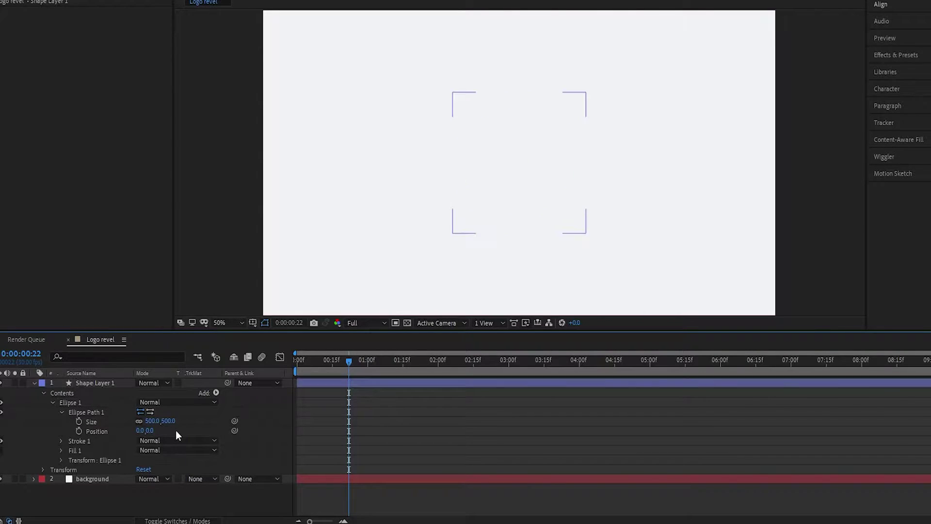
pyautogui.click(33, 383)
# Step: Add a Drop Shadow layer style to Shape Layer 1 and reveal its properties
pyautogui.click(91, 383)
pyautogui.rightClick(91, 383)
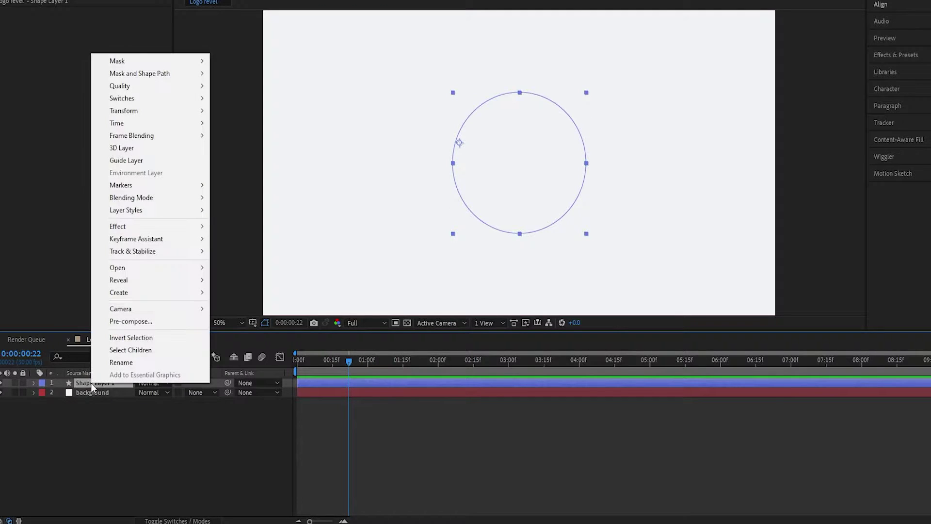
pyautogui.moveTo(154, 213)
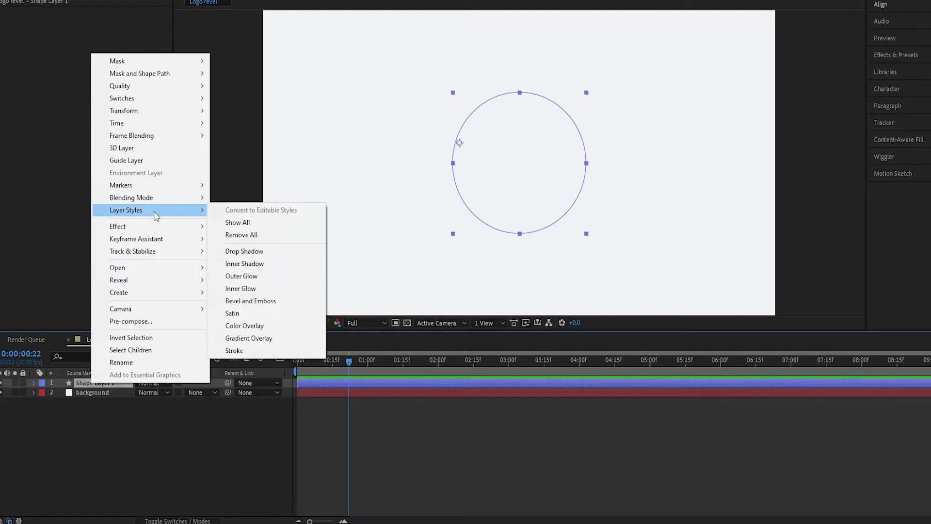
pyautogui.click(254, 252)
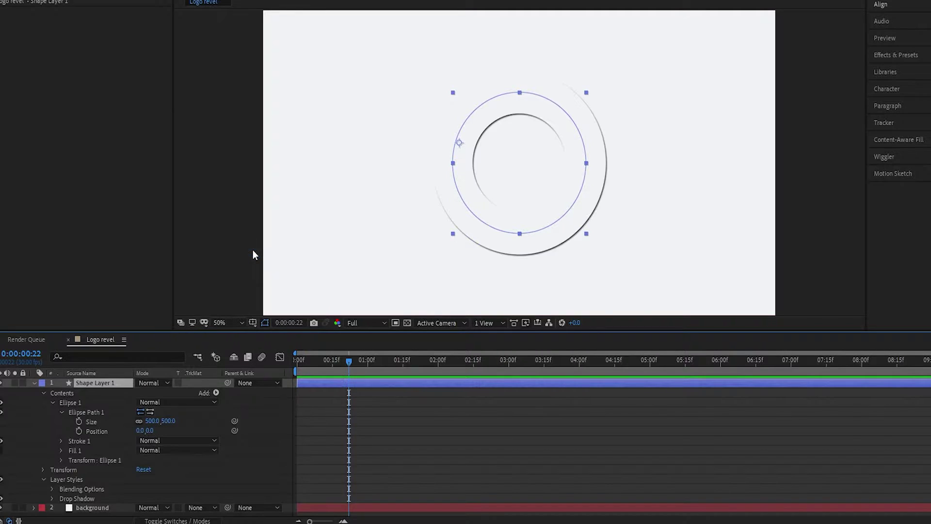
pyautogui.click(44, 393)
pyautogui.click(53, 430)
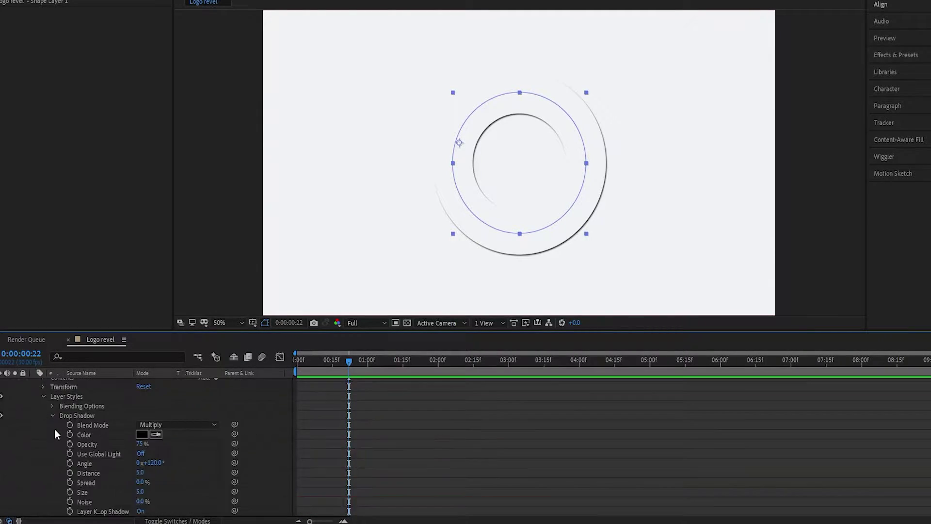
# Step: Set the drop shadow colour to 3754AA, copied from the notes
pyautogui.click(142, 434)
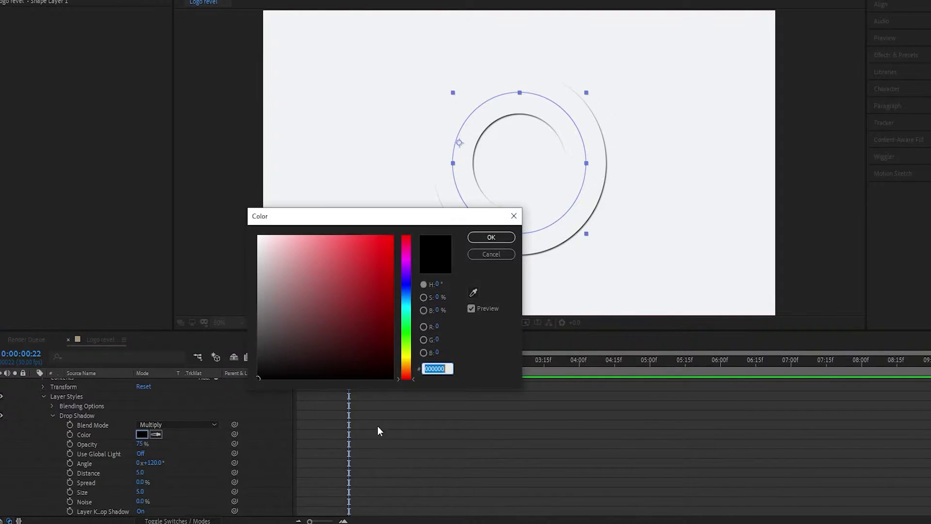
pyautogui.hotkey('alt', 'Tab')
pyautogui.moveTo(473, 106); pyautogui.dragTo(413, 111)
pyautogui.rightClick(414, 111)
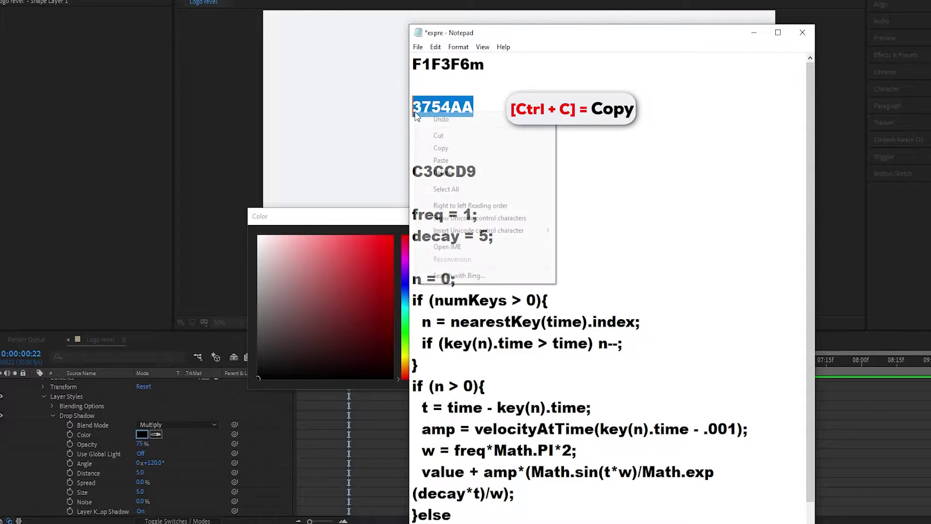
pyautogui.click(440, 149)
pyautogui.click(754, 32)
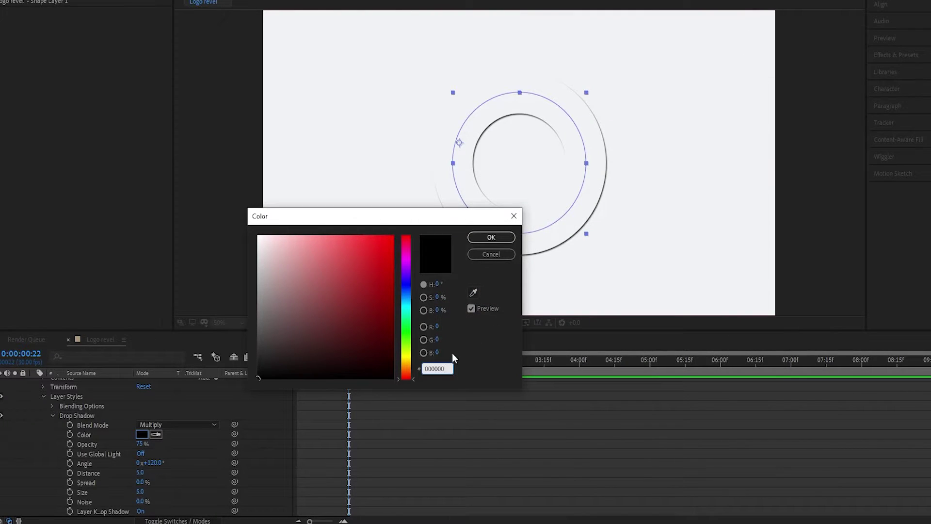
pyautogui.click(440, 368)
pyautogui.rightClick(435, 369)
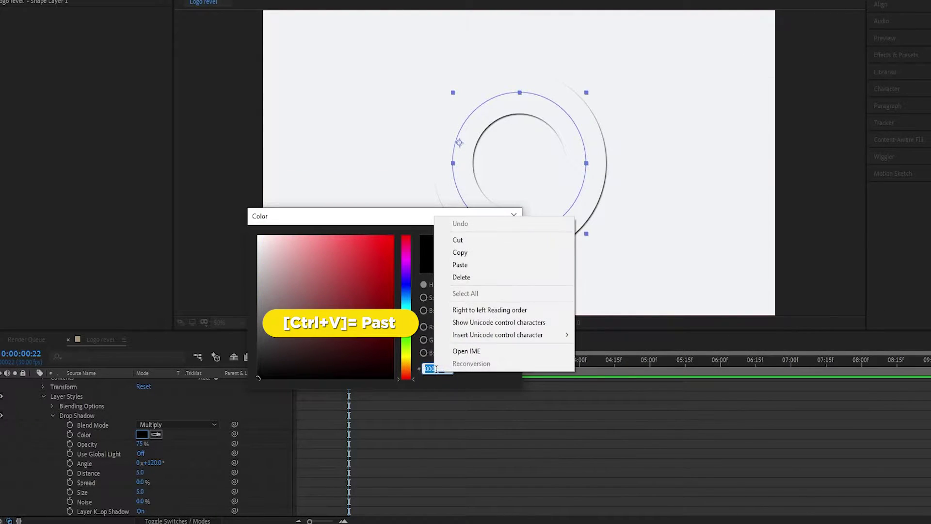
pyautogui.click(461, 265)
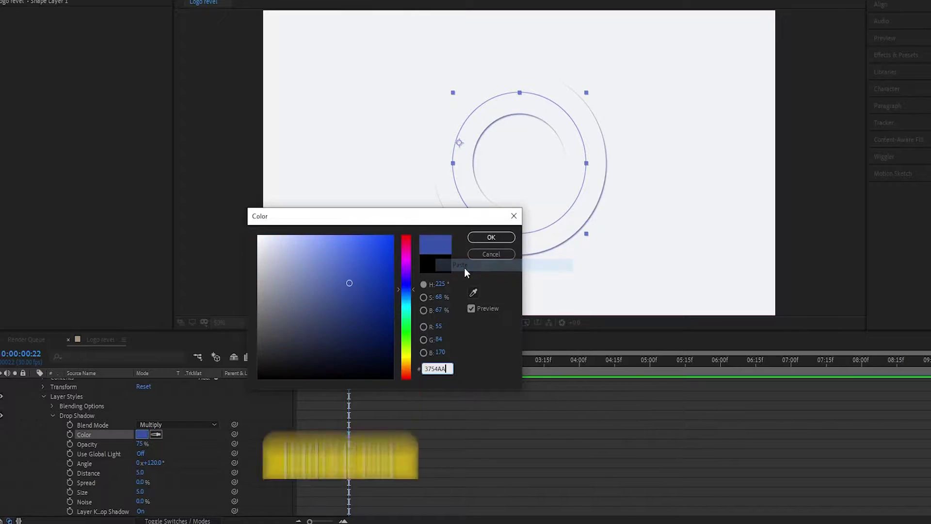
pyautogui.click(490, 237)
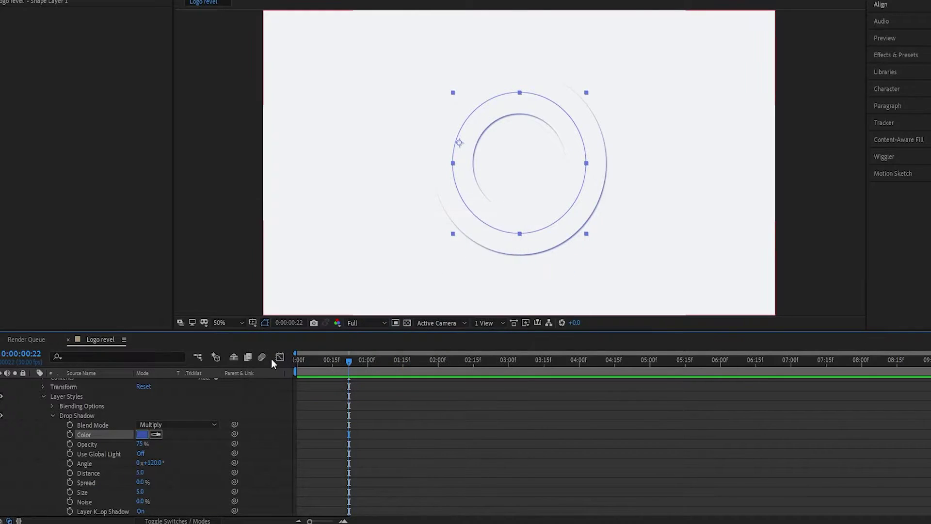
# Step: Set the drop shadow to 10% opacity, 130° angle, distance 50 and size 80
pyautogui.click(142, 445)
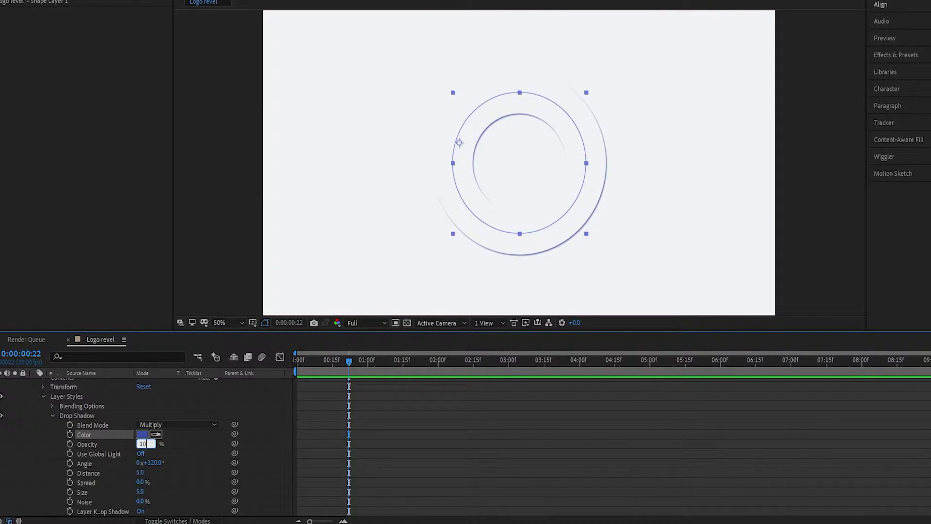
pyautogui.click(152, 463)
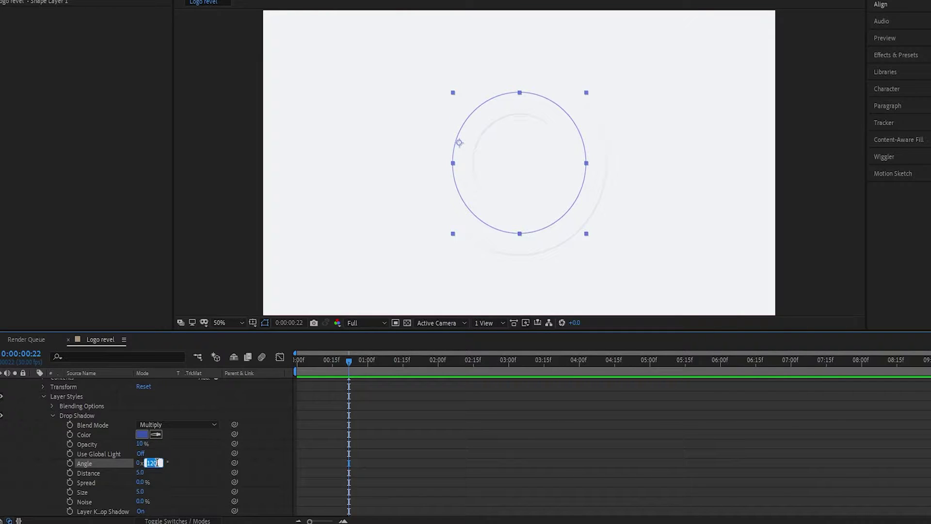
pyautogui.write('130')
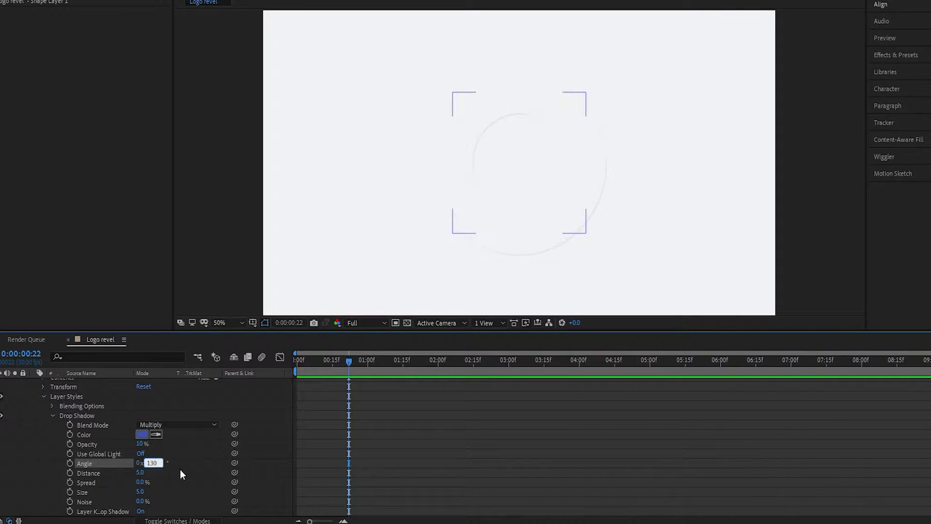
pyautogui.press('Return')
pyautogui.click(141, 472)
pyautogui.press('Return')
pyautogui.click(142, 491)
pyautogui.write('80')
pyautogui.press('Return')
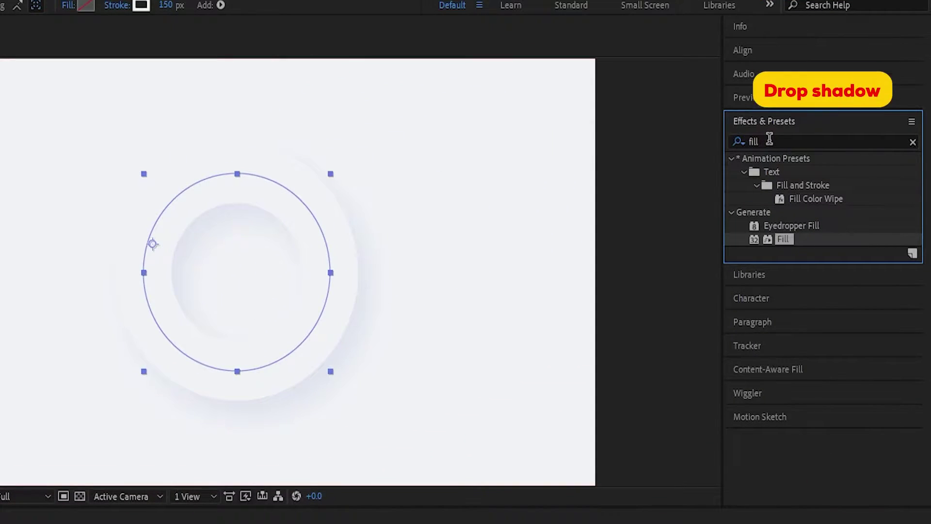
# Step: Apply the Drop Shadow effect, searched as 'Drop', to Shape Layer 1 with white shadow colour
pyautogui.click(770, 140)
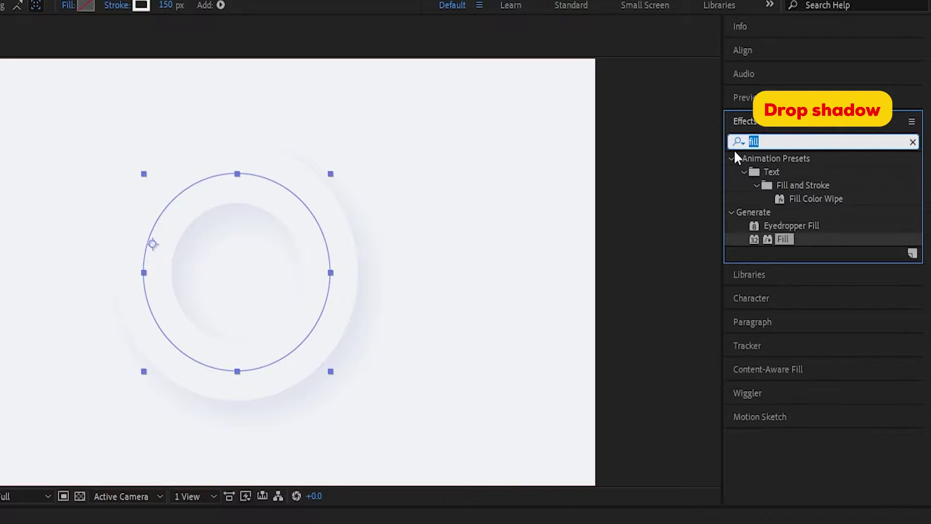
pyautogui.press('BackSpace')
pyautogui.write('Drop')
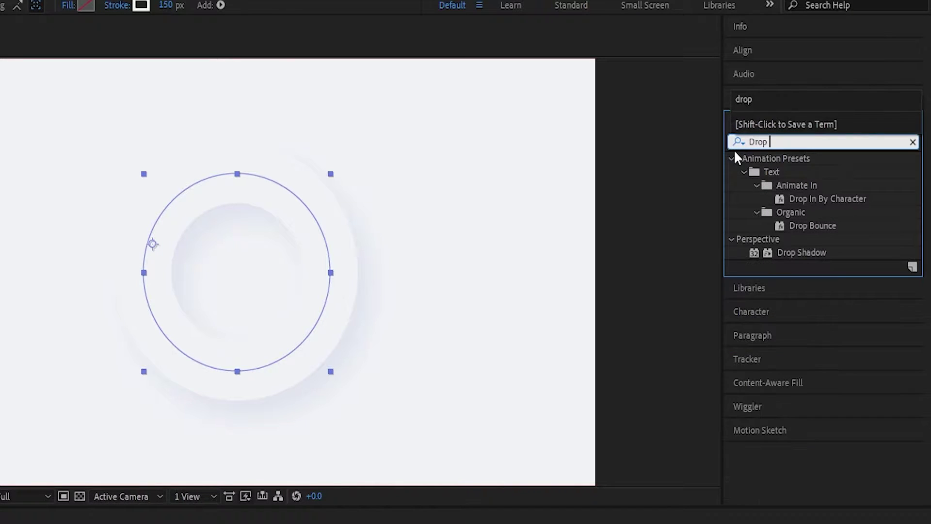
pyautogui.moveTo(823, 257); pyautogui.dragTo(0, 494)
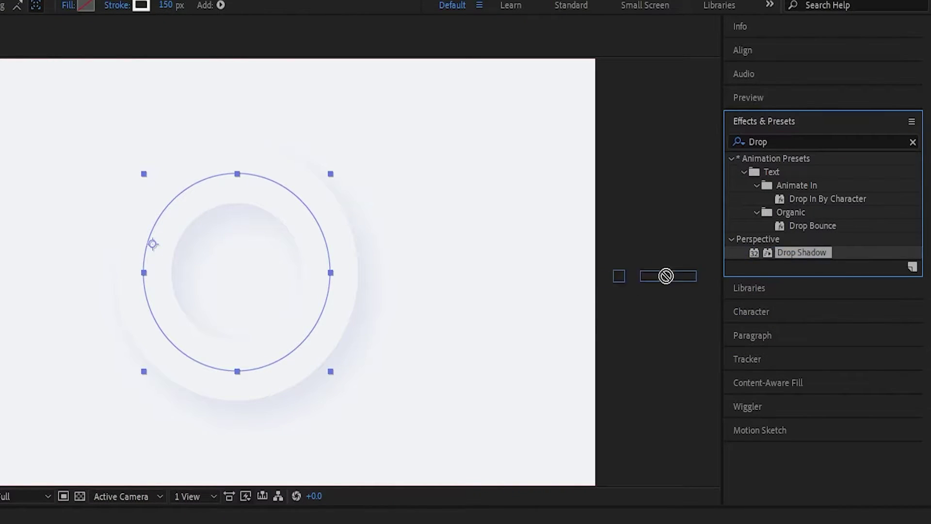
pyautogui.moveTo(118, 306); pyautogui.dragTo(33, 391)
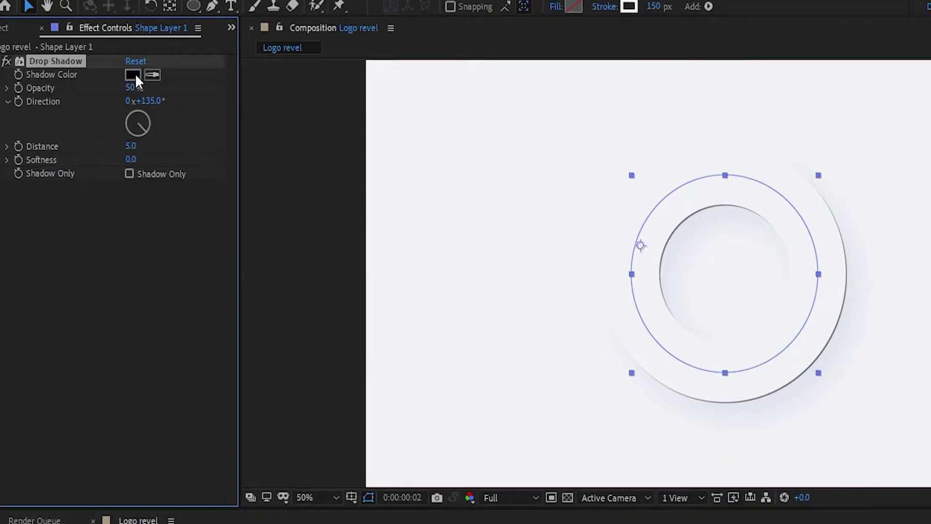
pyautogui.click(133, 75)
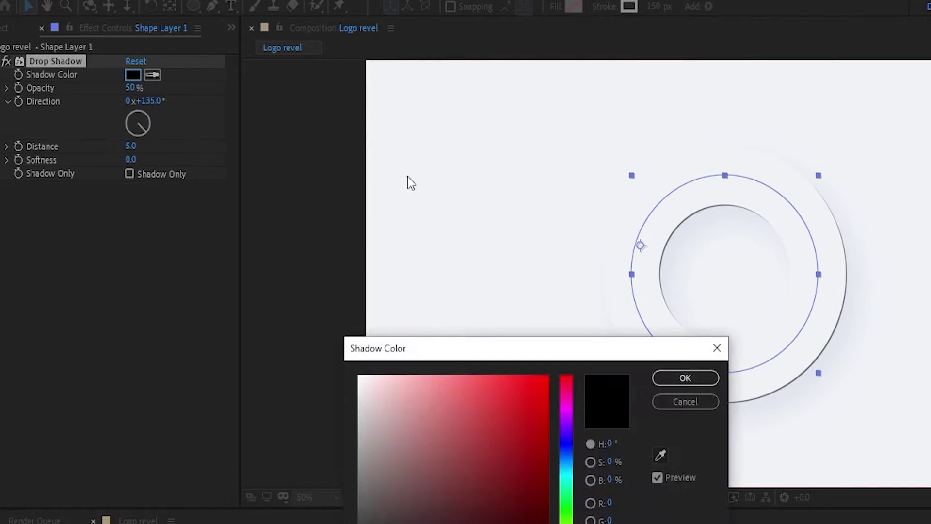
pyautogui.moveTo(401, 436); pyautogui.dragTo(327, 351)
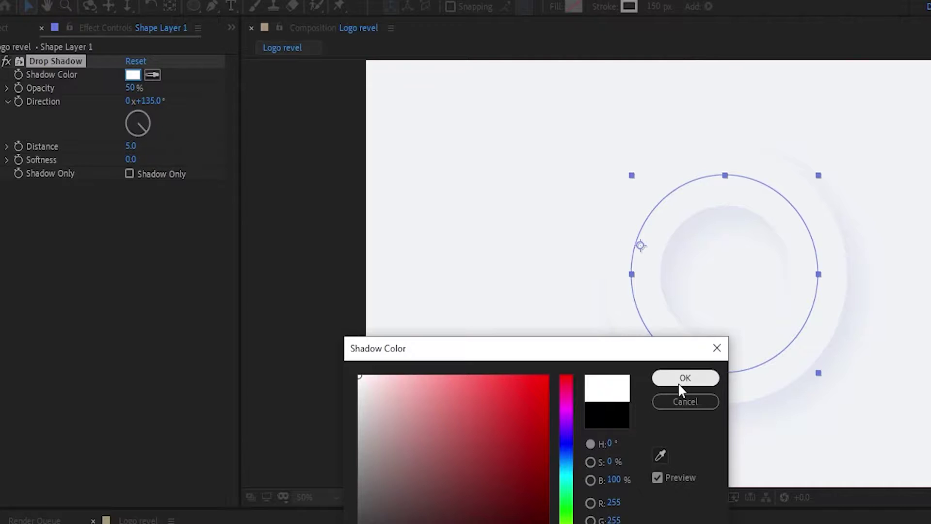
pyautogui.click(679, 382)
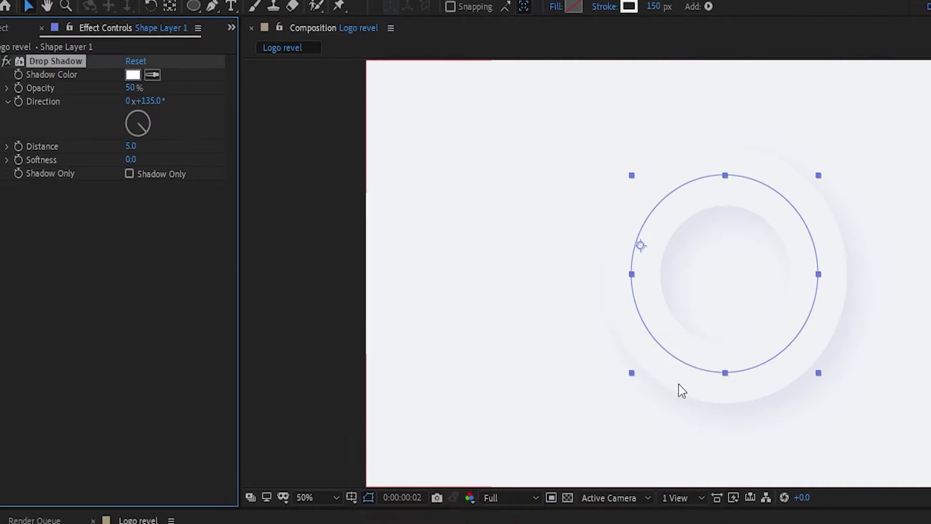
# Step: Set the effect's opacity to 100, direction −60°, distance 20 and softness 100
pyautogui.click(131, 88)
pyautogui.write('100')
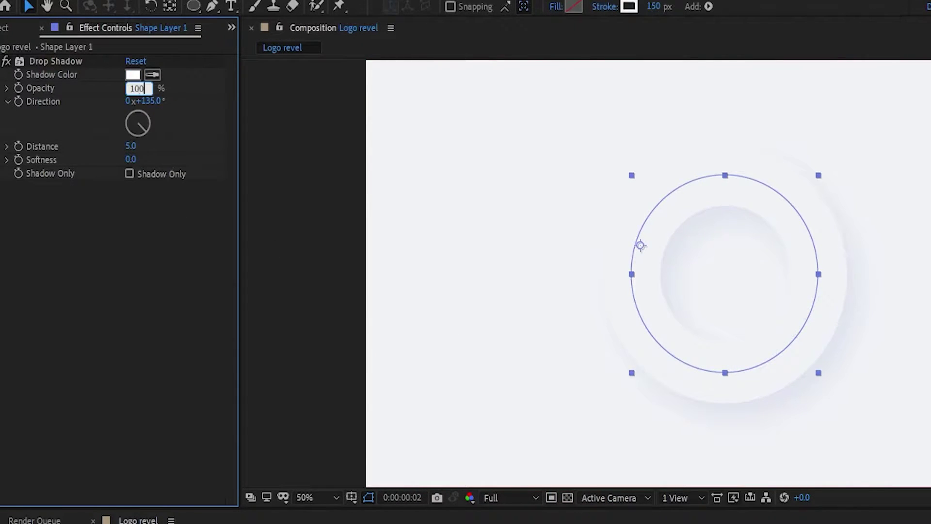
pyautogui.press('Tab')
pyautogui.write('-60')
pyautogui.press('Tab')
pyautogui.write('20')
pyautogui.press('Return')
pyautogui.click(139, 113)
pyautogui.click(146, 101)
pyautogui.write('-60')
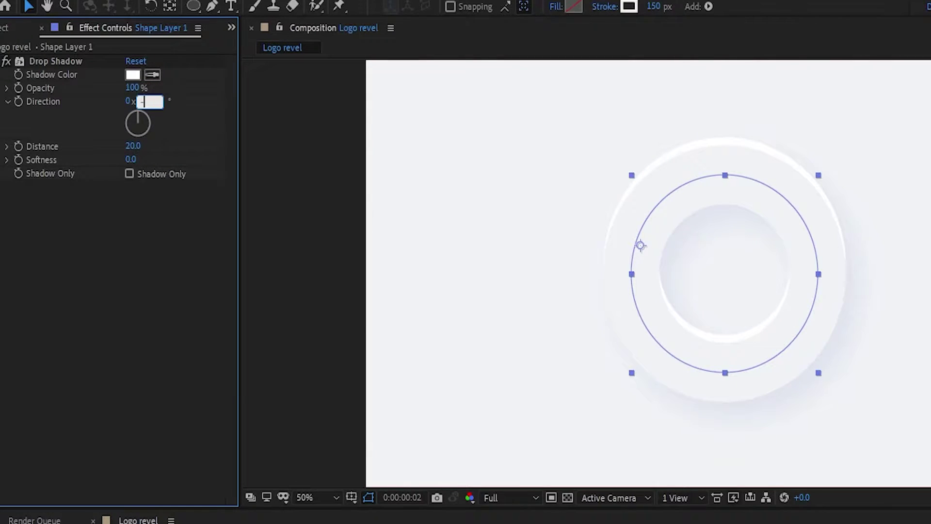
pyautogui.click(131, 160)
pyautogui.write('100')
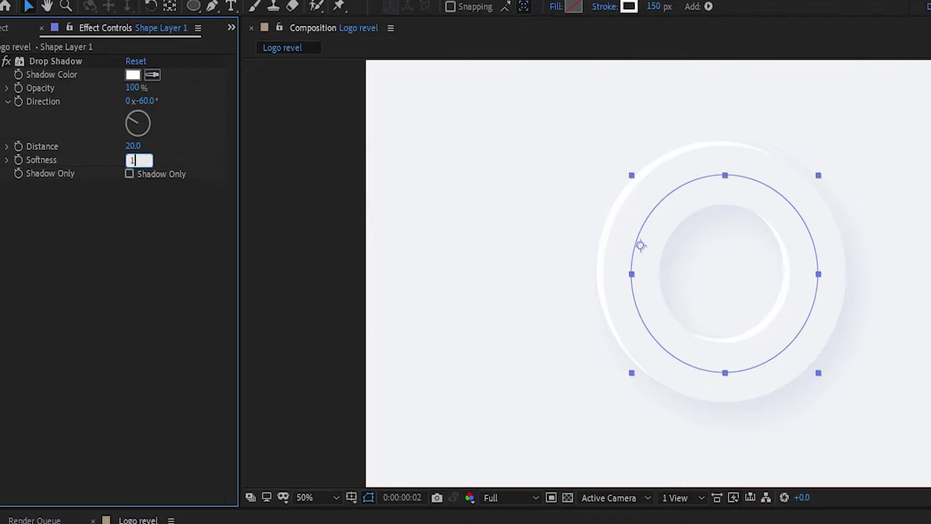
pyautogui.press('Return')
pyautogui.click(106, 359)
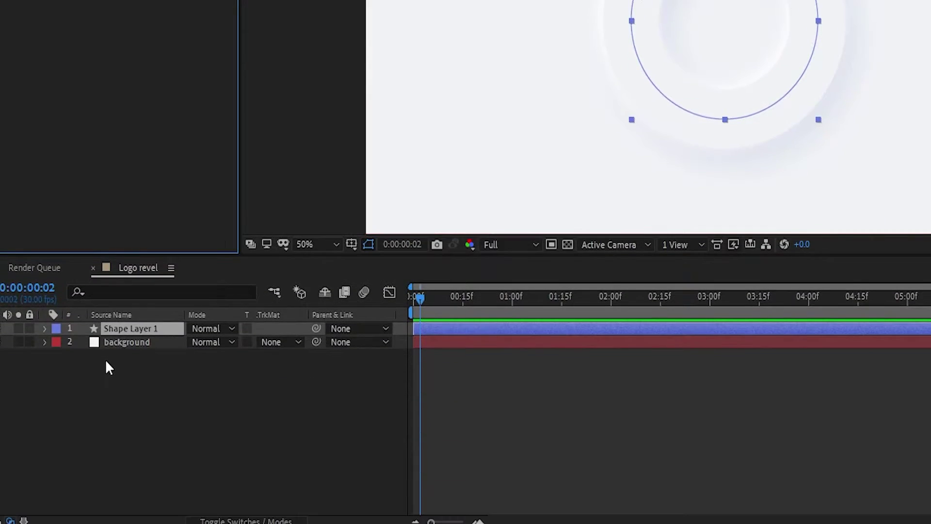
# Step: Add Trim Paths 1 to Shape Layer 1's contents, show Start, End and Offset, and go to 3 seconds
pyautogui.click(44, 328)
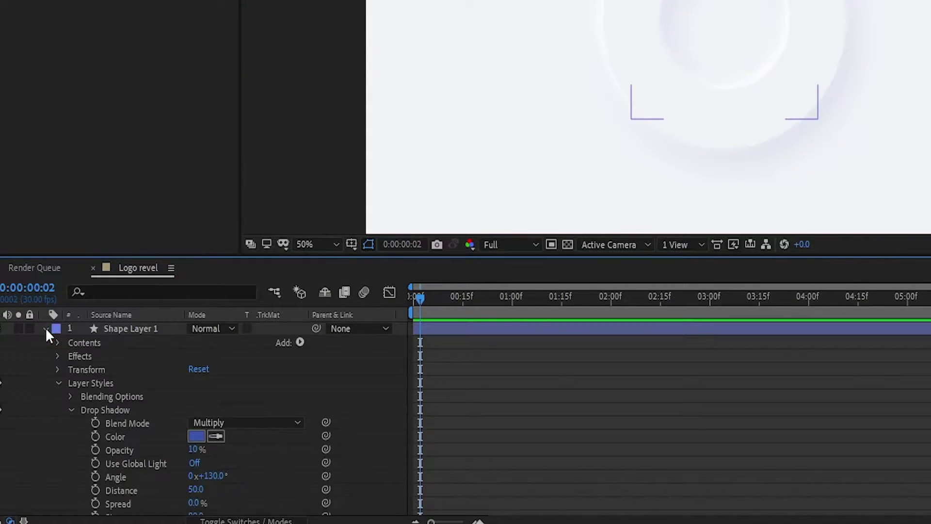
pyautogui.click(58, 383)
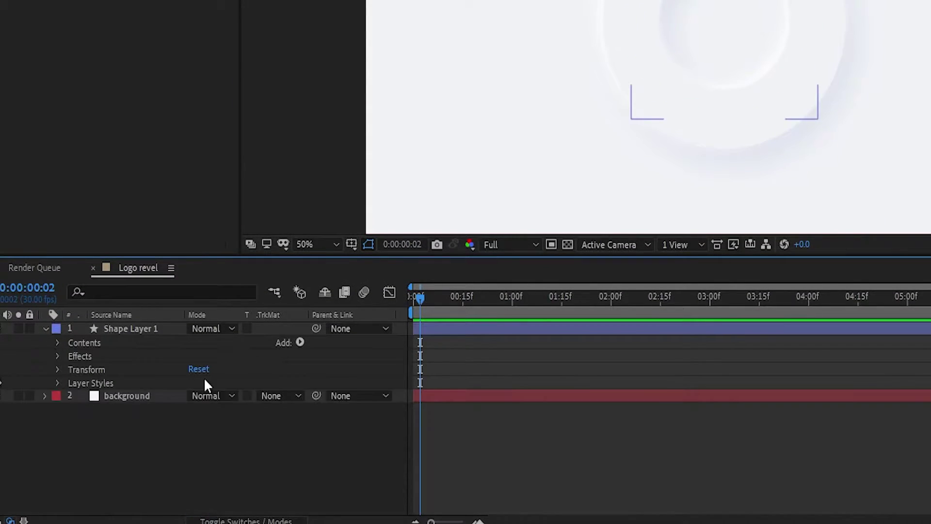
pyautogui.click(299, 341)
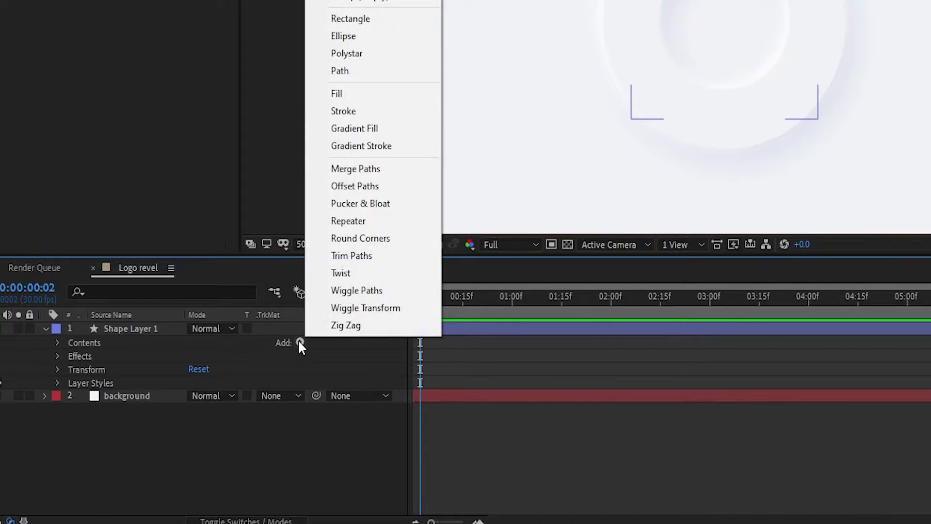
pyautogui.click(353, 255)
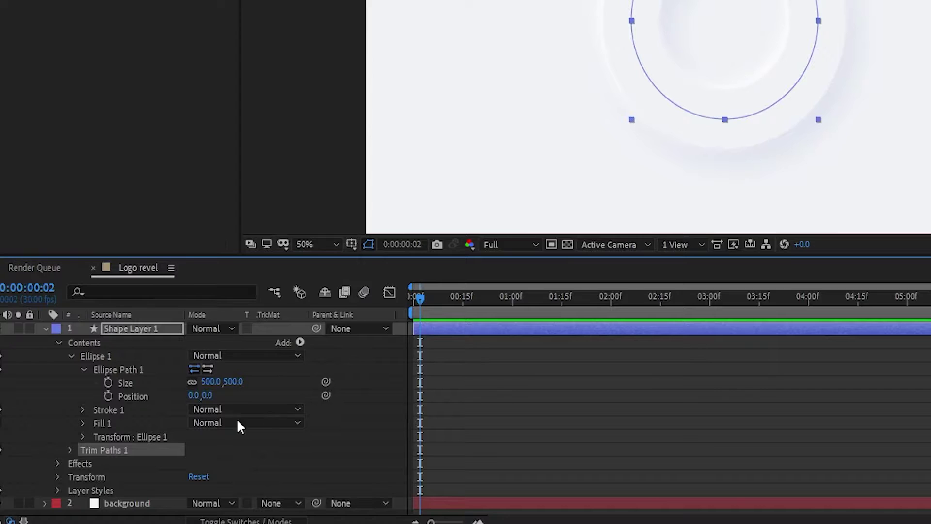
pyautogui.click(71, 450)
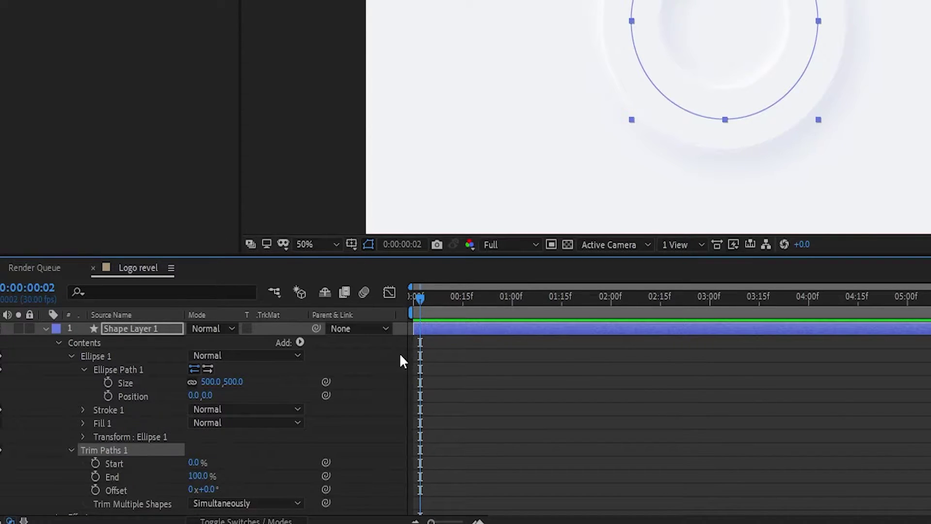
pyautogui.moveTo(636, 298); pyautogui.dragTo(711, 298)
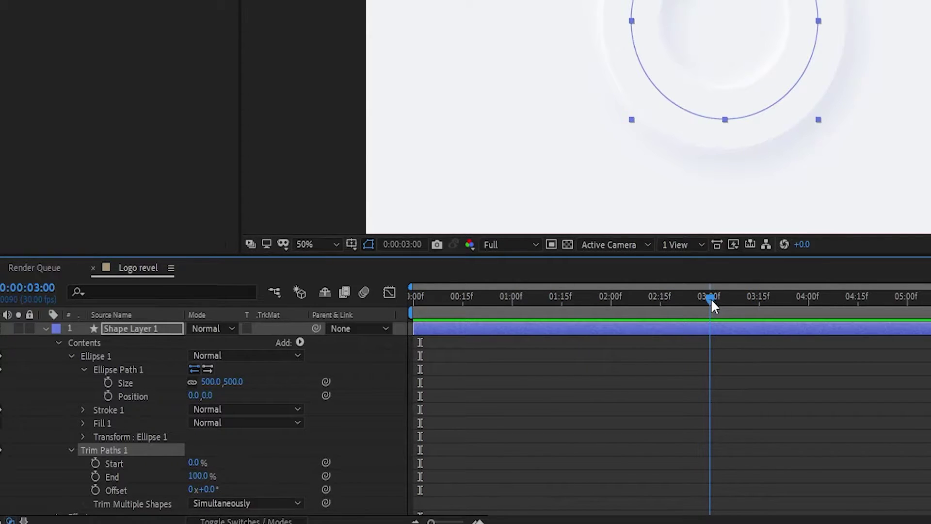
# Step: Keyframe the trim End, trim Offset and Stroke Width at 3 seconds
pyautogui.scroll(-3, 73, 423)
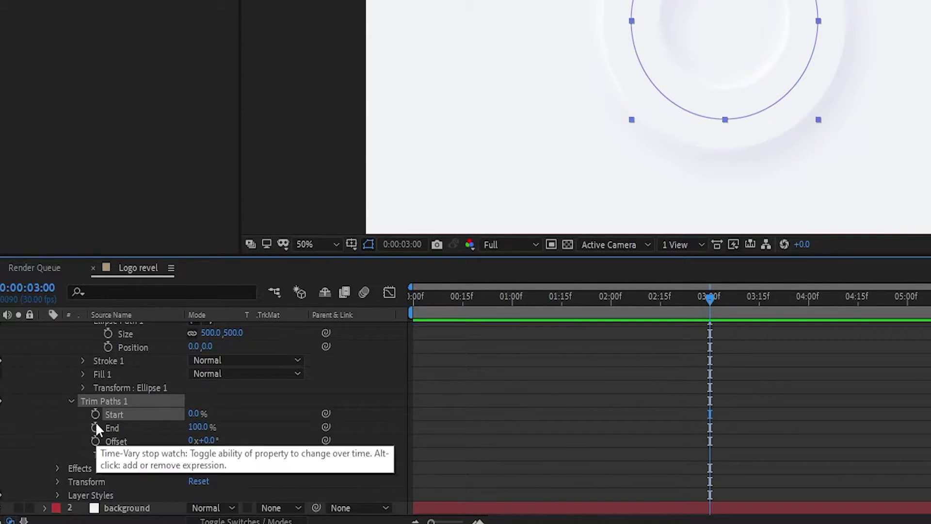
pyautogui.click(94, 427)
pyautogui.click(96, 439)
pyautogui.click(83, 362)
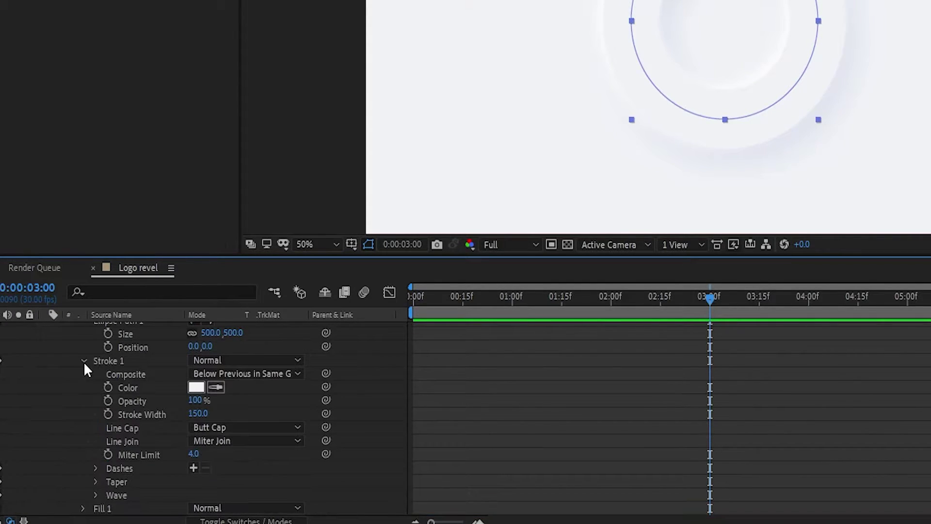
pyautogui.click(107, 415)
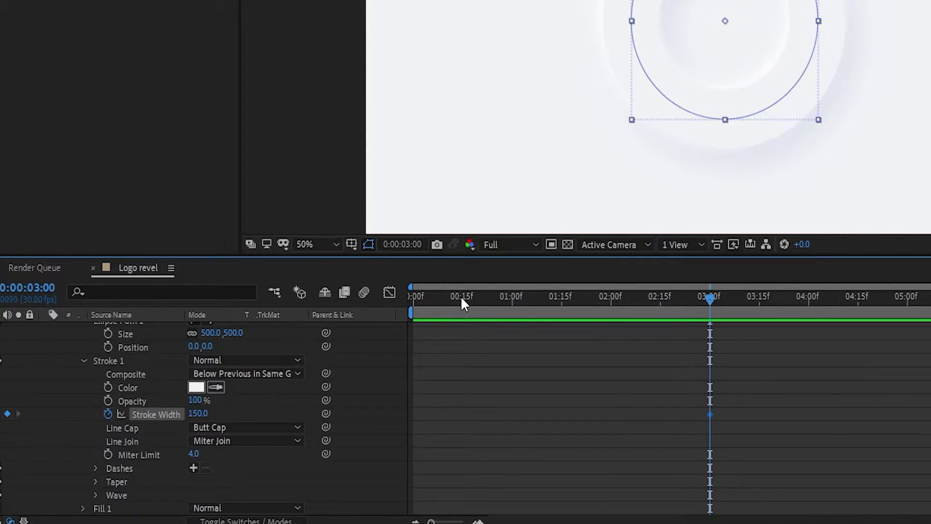
# Step: At frame 0, set Stroke Width to 0, trim End to 0% and Offset to −180°
pyautogui.moveTo(463, 298); pyautogui.dragTo(409, 304)
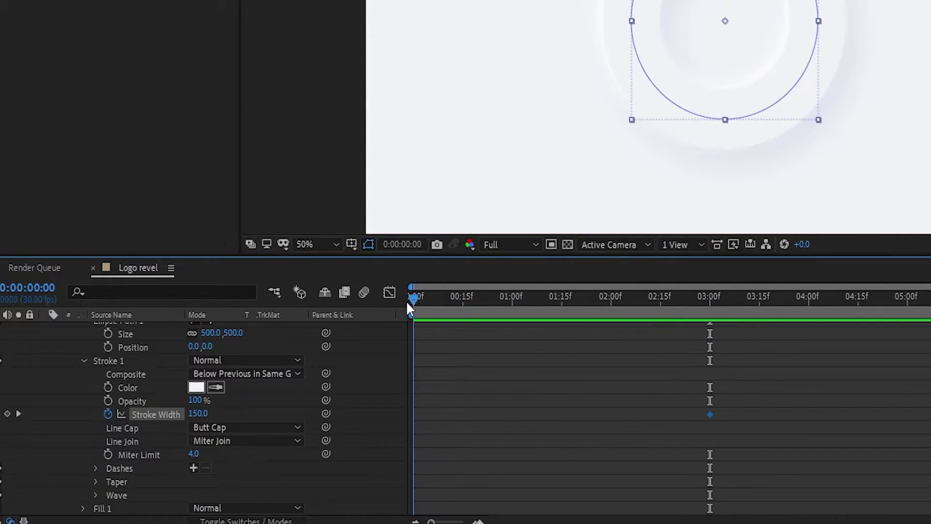
pyautogui.scroll(2, 276, 382)
pyautogui.click(158, 329)
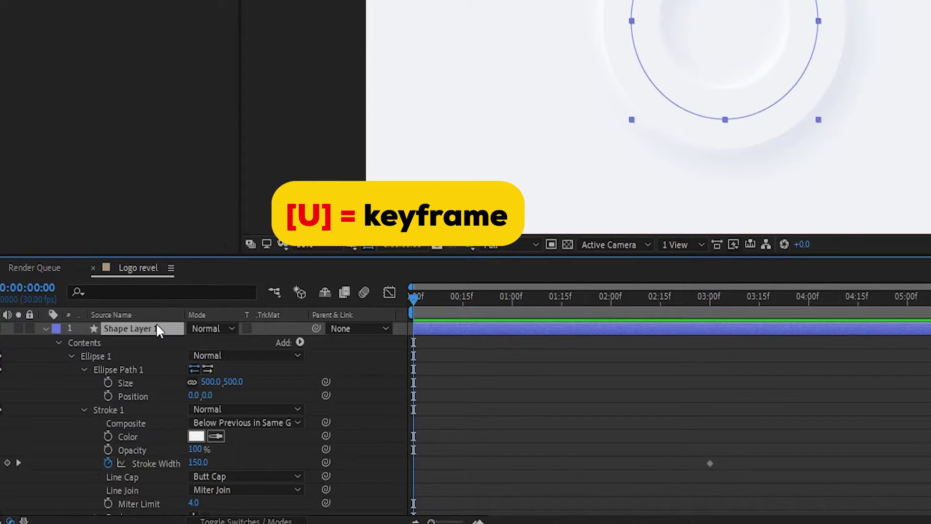
pyautogui.press('u')
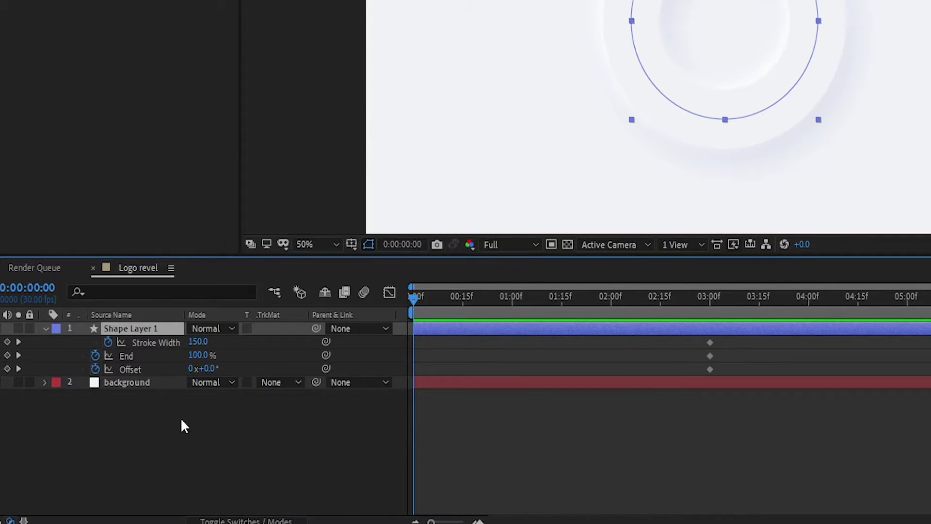
pyautogui.click(196, 342)
pyautogui.write('0')
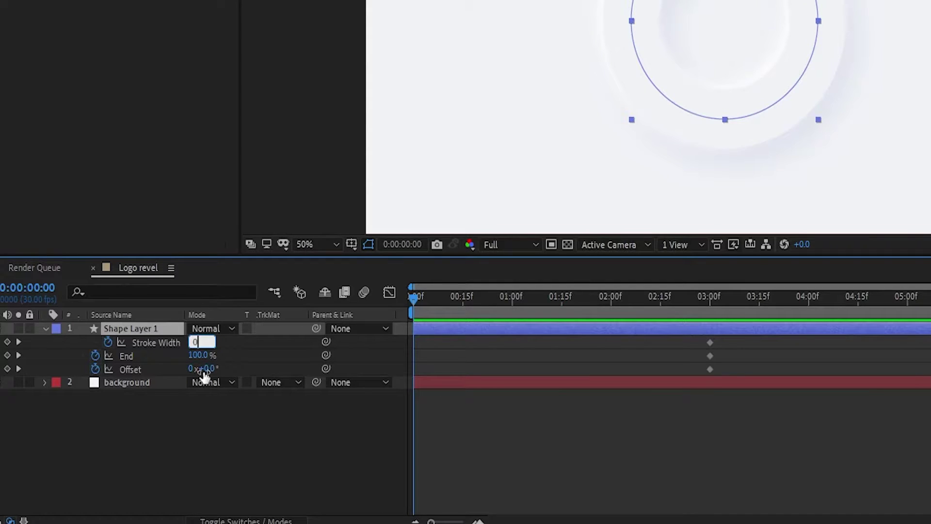
pyautogui.click(193, 450)
pyautogui.click(198, 355)
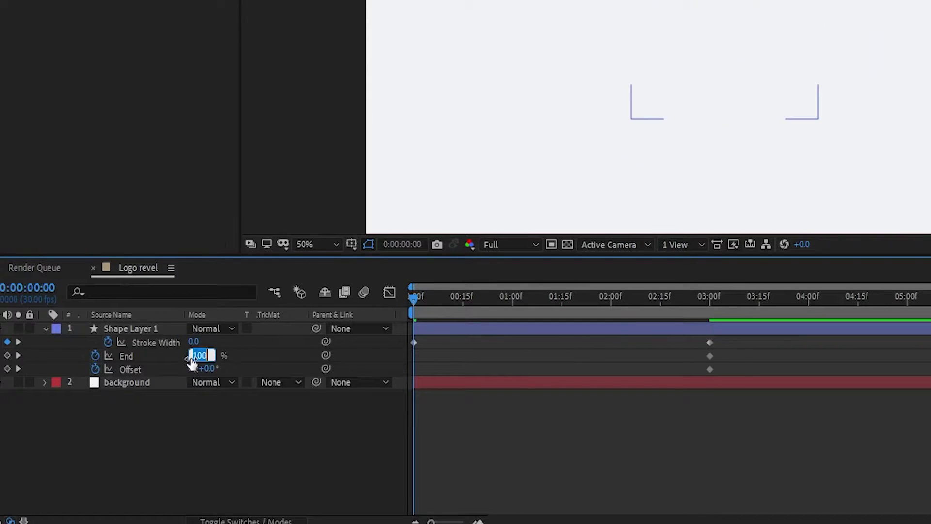
pyautogui.write('0')
pyautogui.click(207, 398)
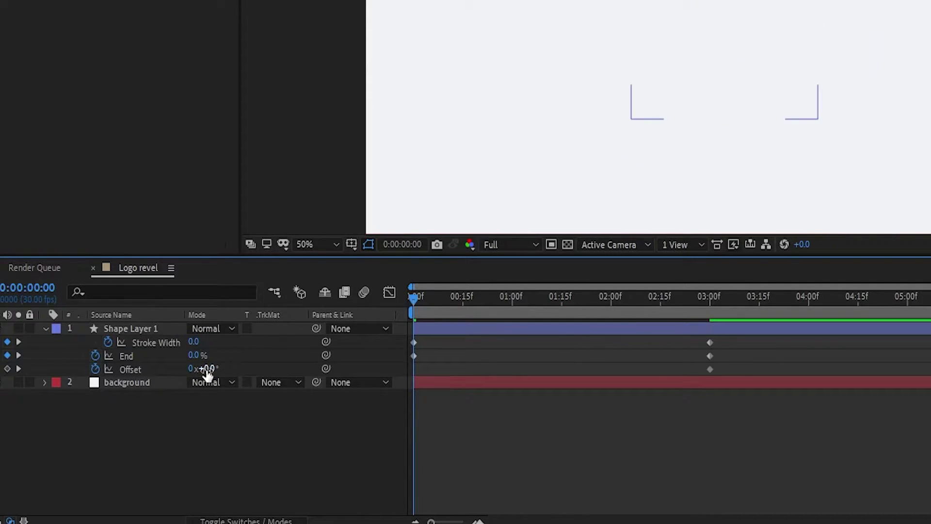
pyautogui.click(207, 370)
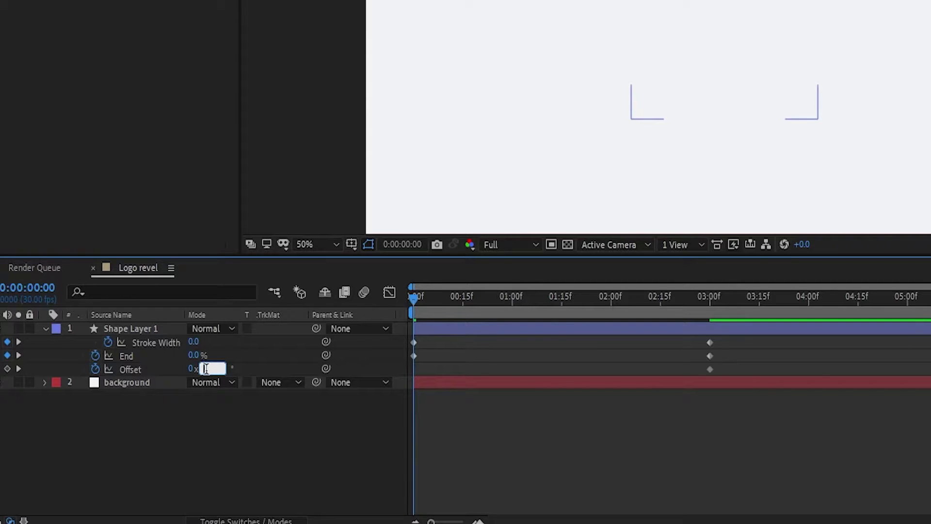
pyautogui.click(249, 345)
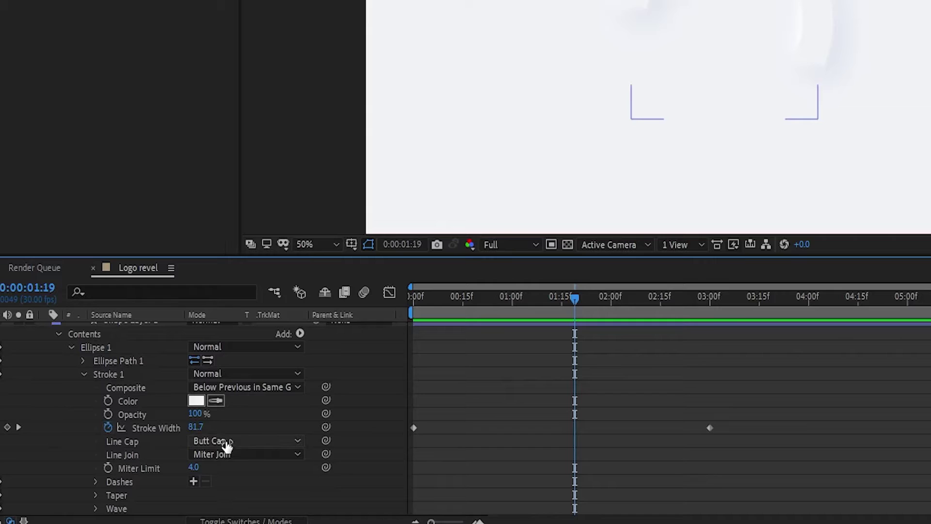
# Step: Give the ring's stroke a Round Cap line end and collapse Shape Layer 1
pyautogui.click(226, 443)
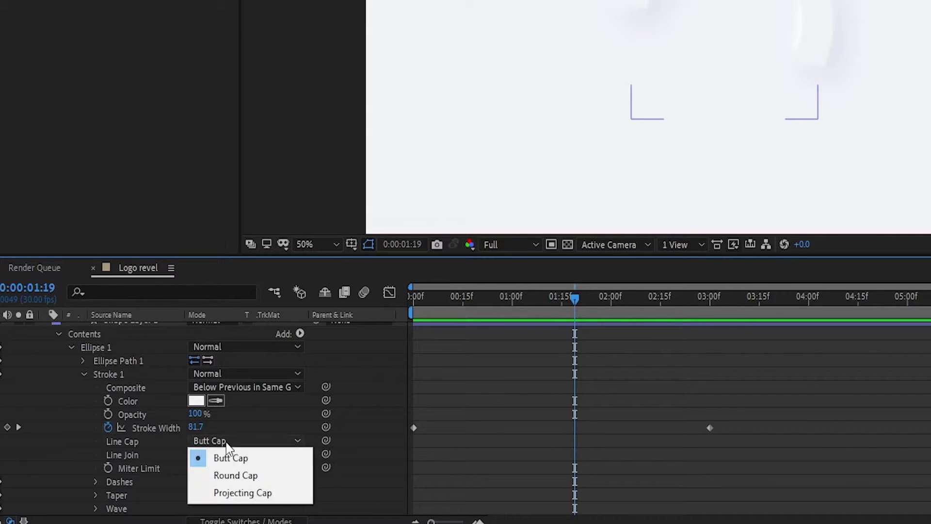
pyautogui.click(234, 474)
pyautogui.scroll(1, 78, 369)
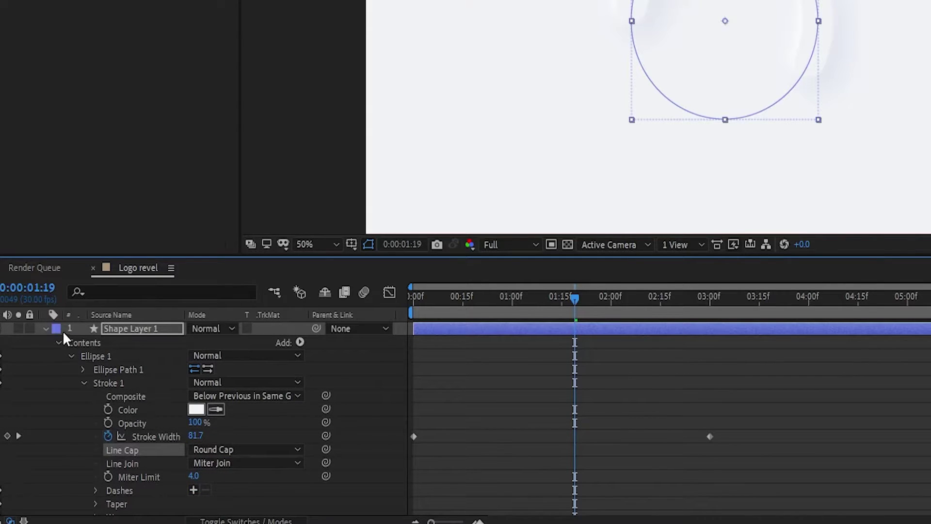
pyautogui.click(45, 329)
pyautogui.click(127, 333)
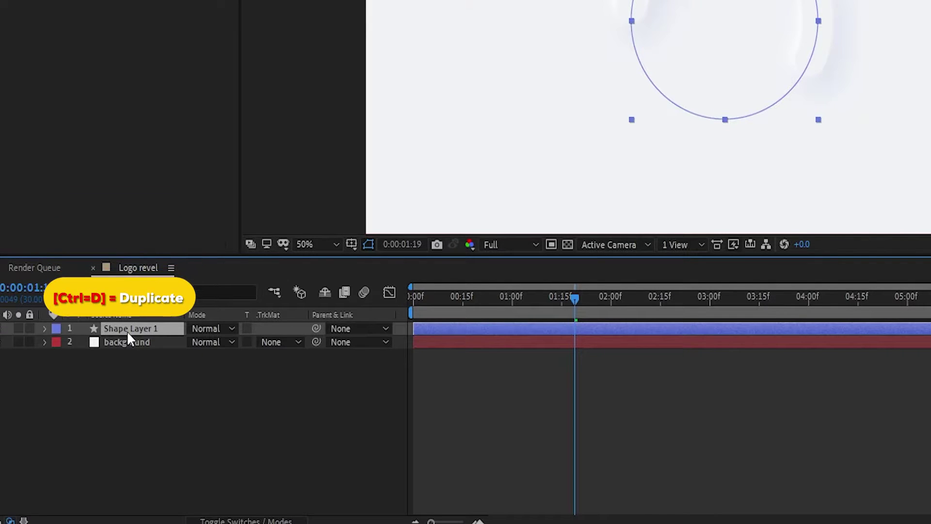
# Step: Duplicate the ring below Shape Layer 1 and set the copy's ellipse size to 850
pyautogui.hotkey('ctrl', 'd')
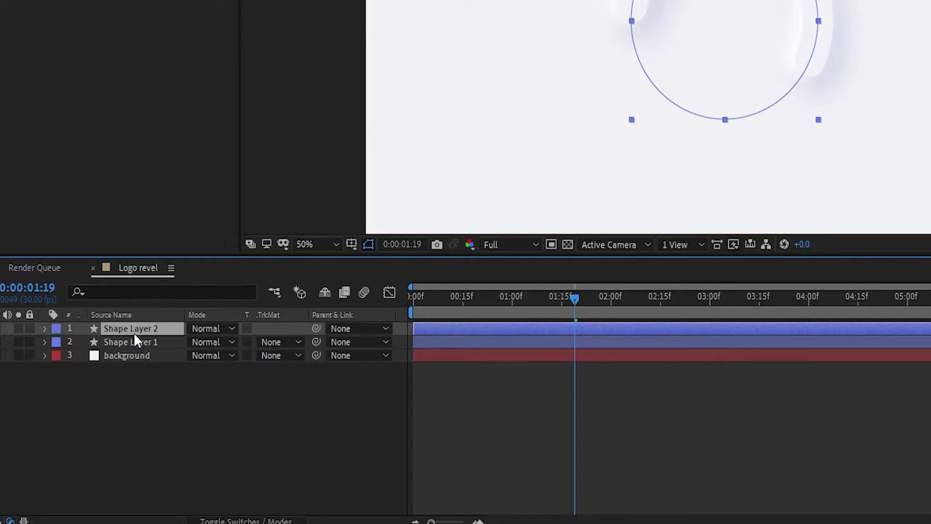
pyautogui.moveTo(133, 332); pyautogui.dragTo(142, 345)
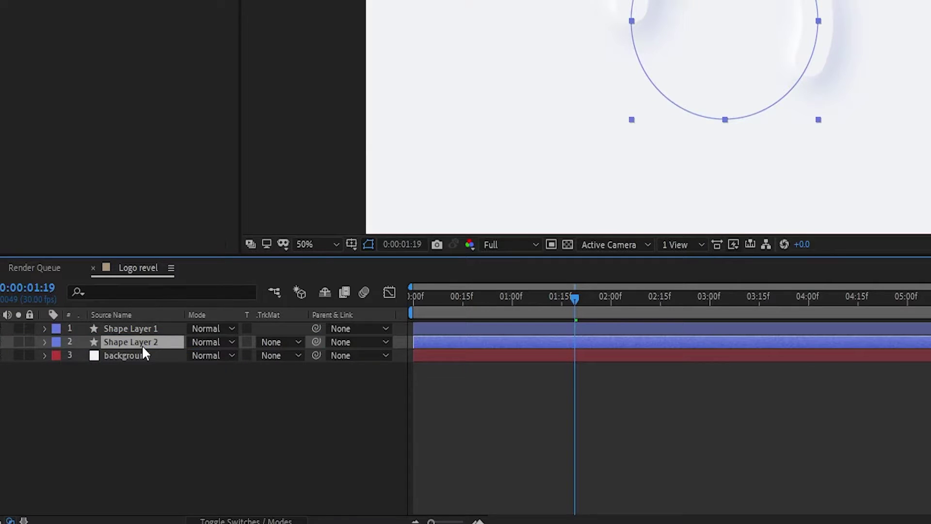
pyautogui.click(45, 342)
pyautogui.click(58, 356)
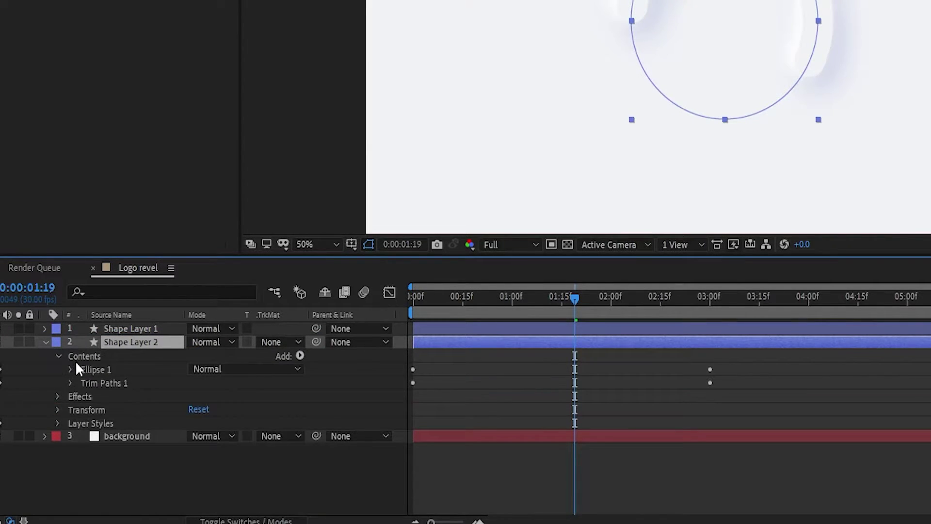
pyautogui.click(70, 369)
pyautogui.click(83, 382)
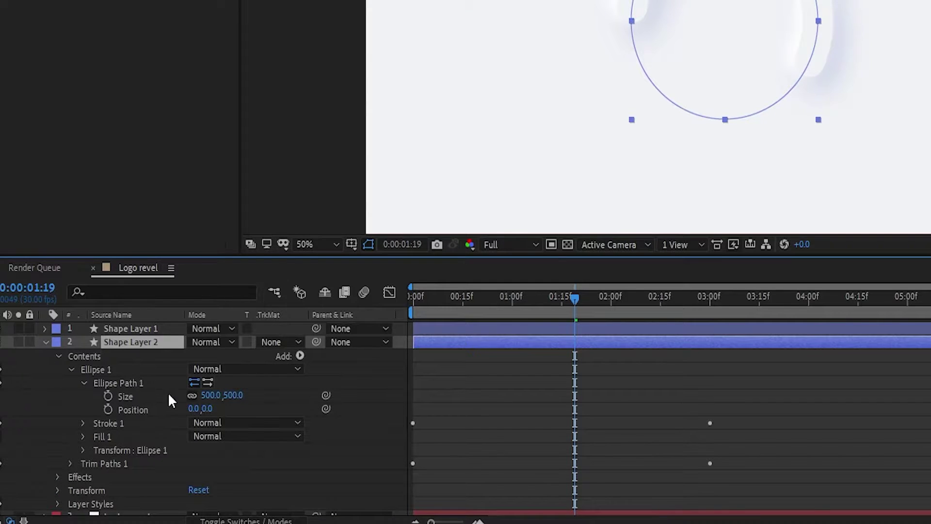
pyautogui.click(211, 395)
pyautogui.write('8')
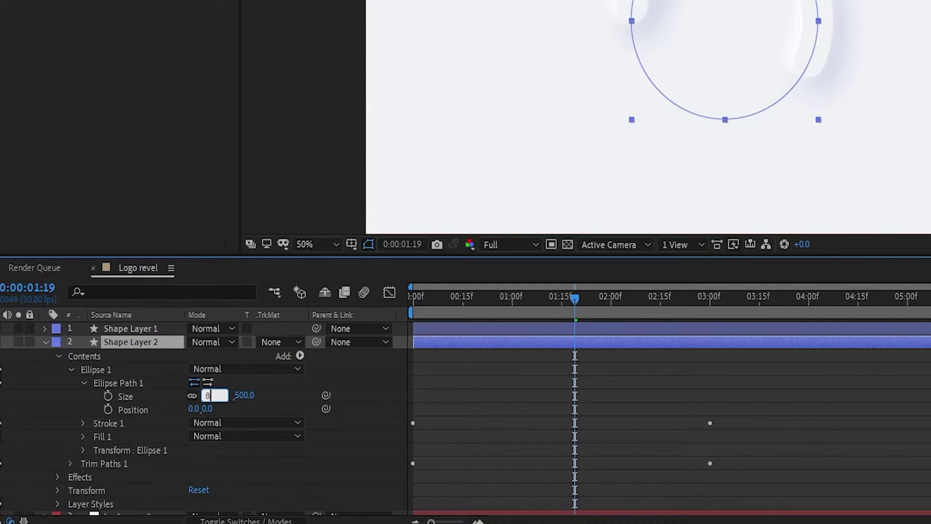
pyautogui.write('50')
pyautogui.click(282, 388)
pyautogui.click(45, 342)
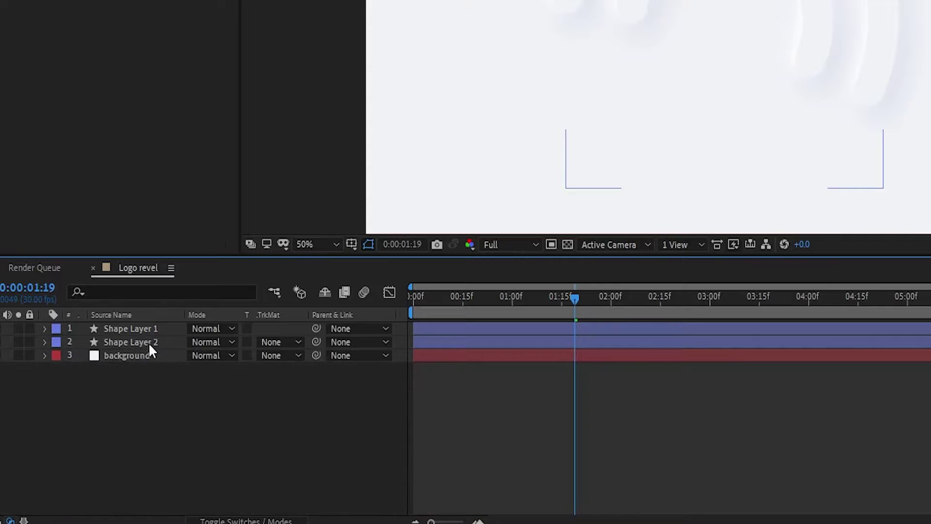
# Step: At 4:04, duplicate Shape Layer 2 and place Shape Layer 3 beneath it
pyautogui.click(768, 300)
pyautogui.moveTo(768, 302); pyautogui.dragTo(821, 298)
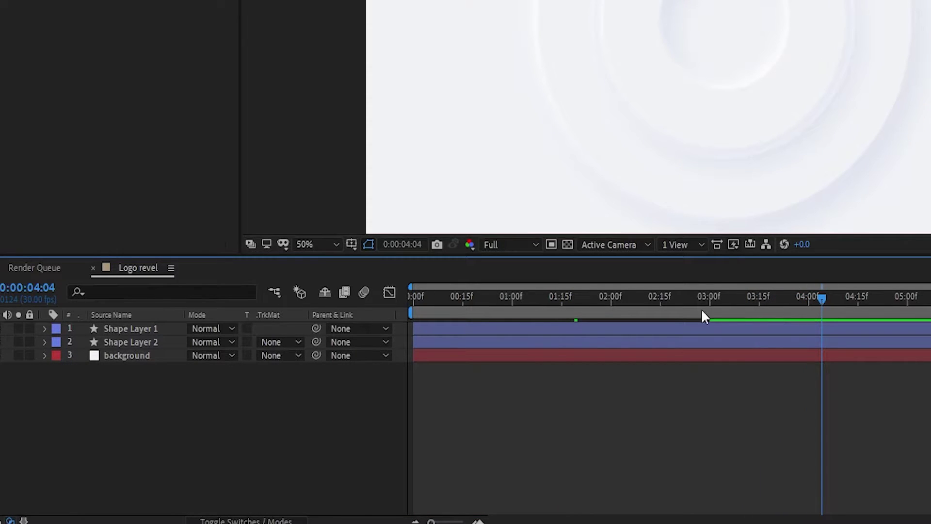
pyautogui.click(147, 342)
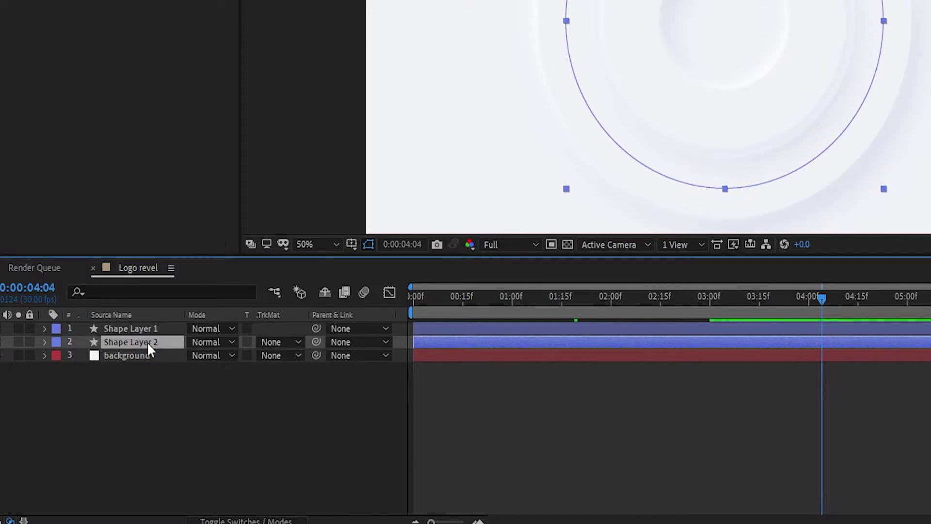
pyautogui.hotkey('ctrl', 'd')
pyautogui.moveTo(145, 343); pyautogui.dragTo(147, 357)
# Step: Set Shape Layer 3's Ellipse 1 size to 1200
pyautogui.click(44, 355)
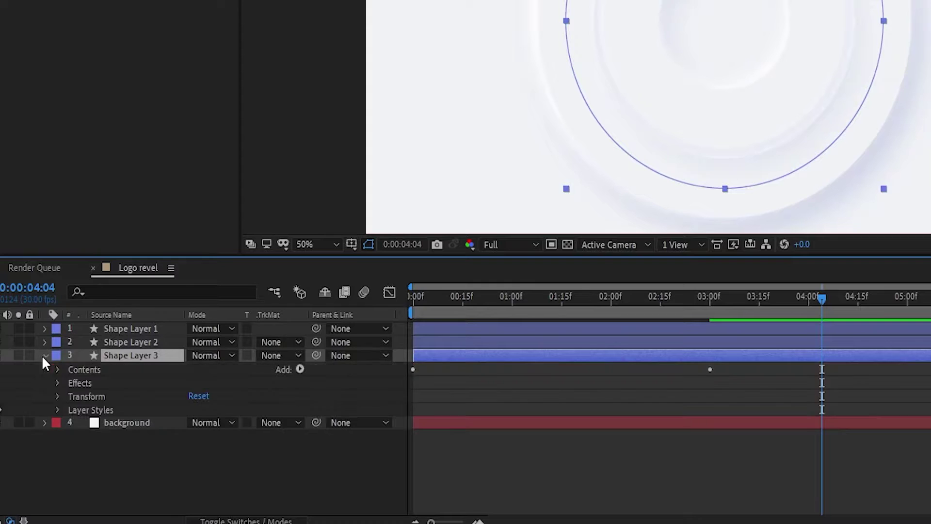
pyautogui.click(58, 369)
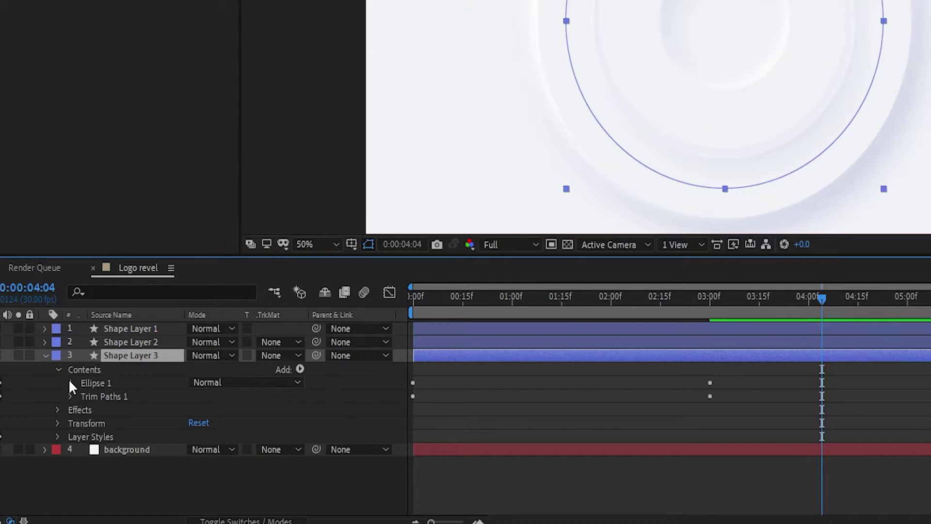
pyautogui.click(71, 382)
pyautogui.click(83, 396)
pyautogui.click(233, 409)
pyautogui.write('1')
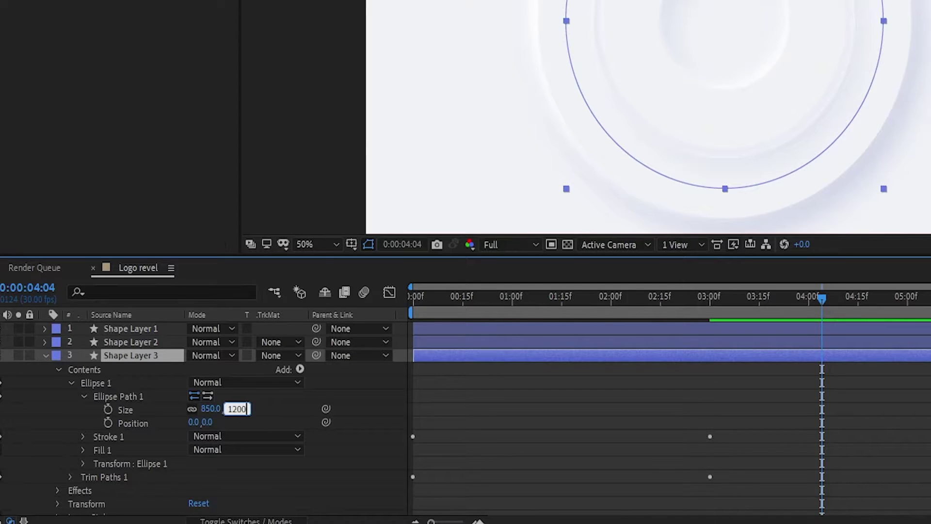
pyautogui.write('200')
pyautogui.click(268, 407)
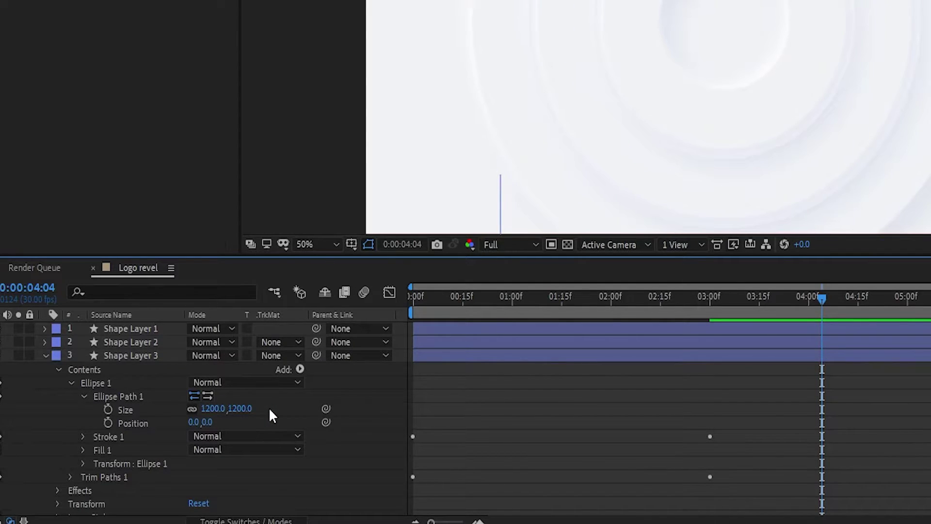
# Step: Duplicate it as Shape Layer 4 below Shape Layer 3 with an ellipse size of 1550
pyautogui.click(46, 356)
pyautogui.click(138, 355)
pyautogui.hotkey('ctrl', 'd')
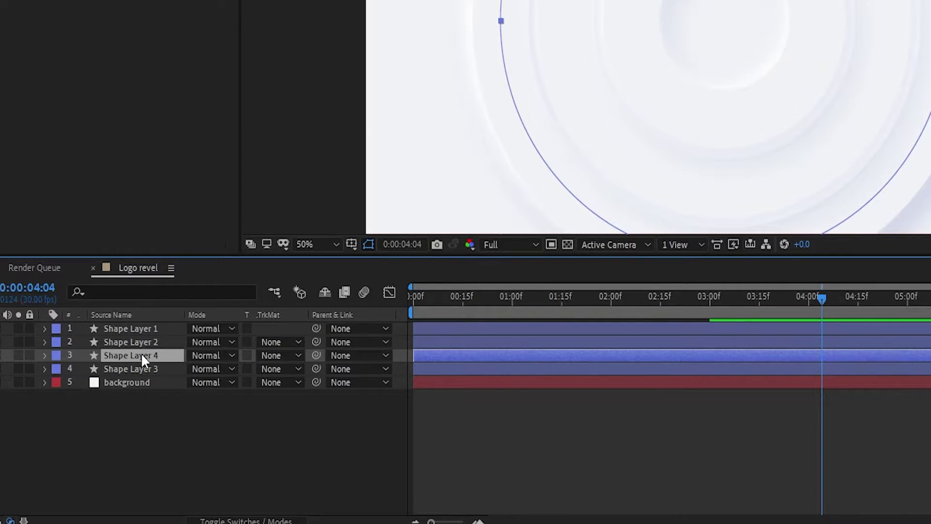
pyautogui.moveTo(142, 353); pyautogui.dragTo(150, 372)
pyautogui.click(44, 369)
pyautogui.click(58, 383)
pyautogui.click(71, 396)
pyautogui.click(84, 410)
pyautogui.click(209, 421)
pyautogui.write('1')
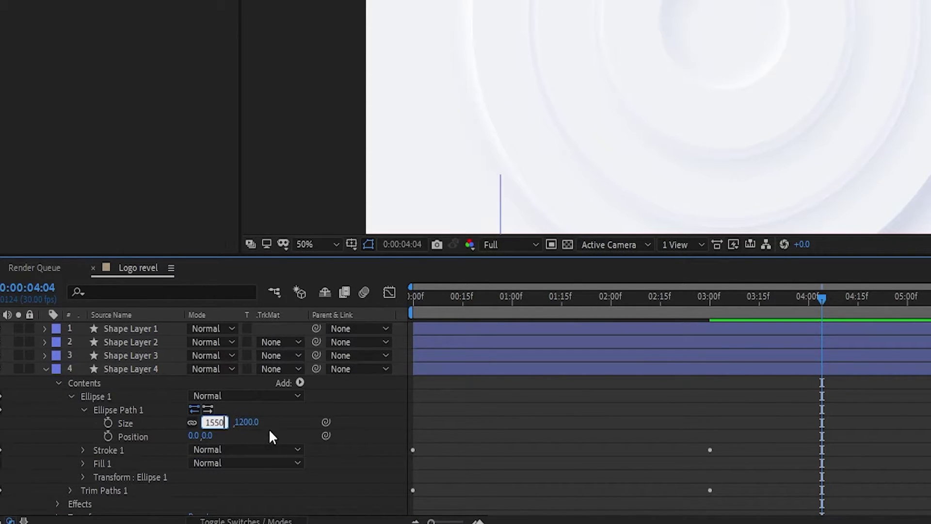
pyautogui.write('550')
pyautogui.press('Return')
# Step: Duplicate Shape Layer 4 as Shape Layer 5 beneath it and clear its old 1550 size
pyautogui.click(44, 369)
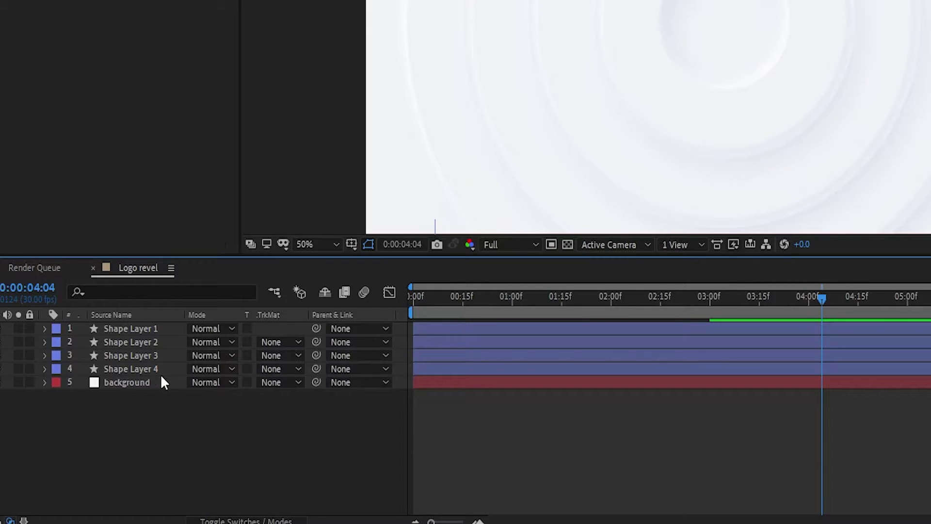
pyautogui.click(161, 371)
pyautogui.hotkey('ctrl', 'd')
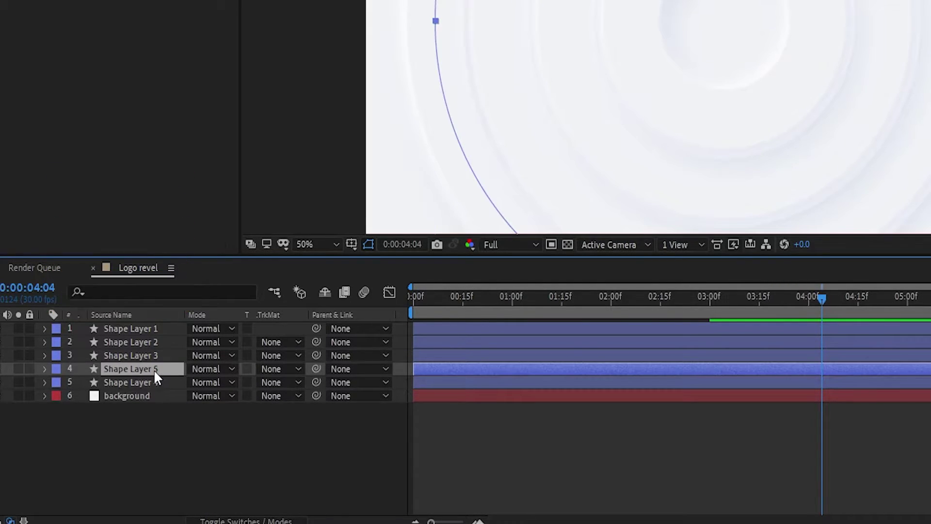
pyautogui.moveTo(153, 370); pyautogui.dragTo(156, 383)
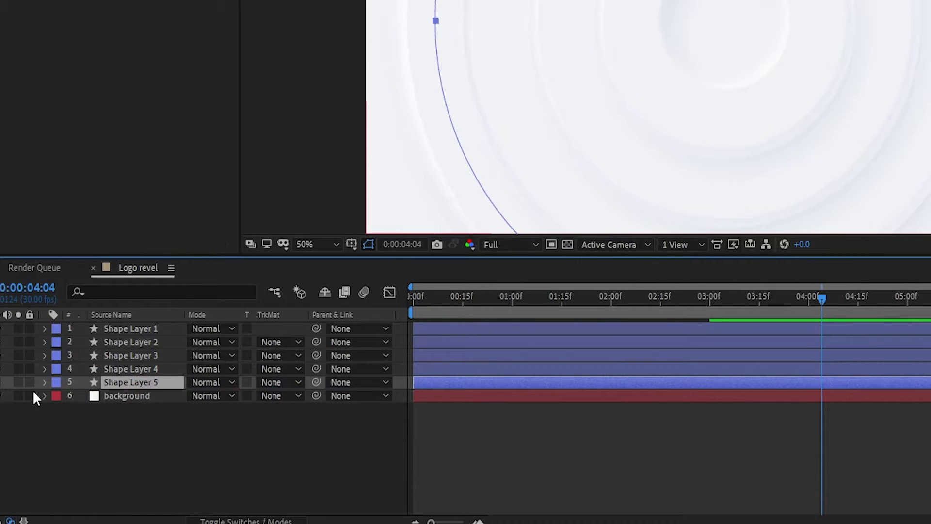
pyautogui.click(44, 382)
pyautogui.click(71, 409)
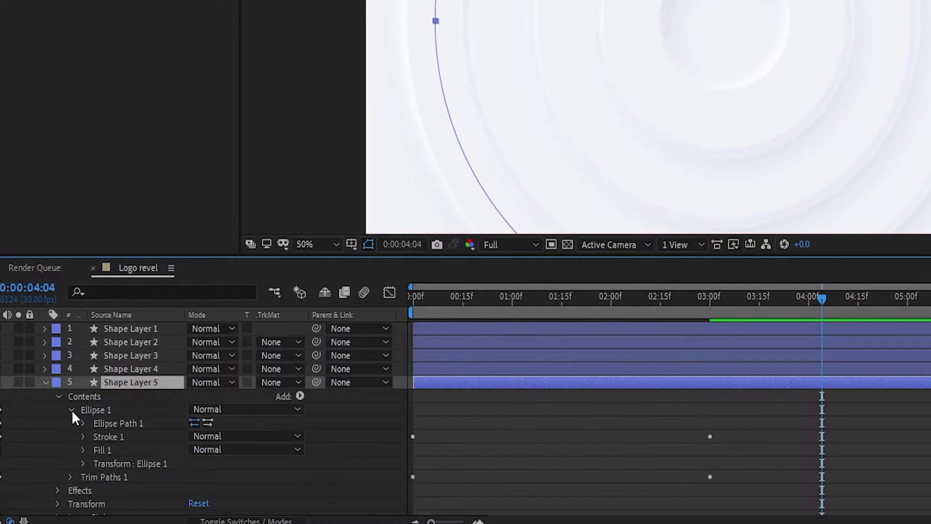
pyautogui.click(82, 423)
pyautogui.click(210, 435)
pyautogui.press('BackSpace')
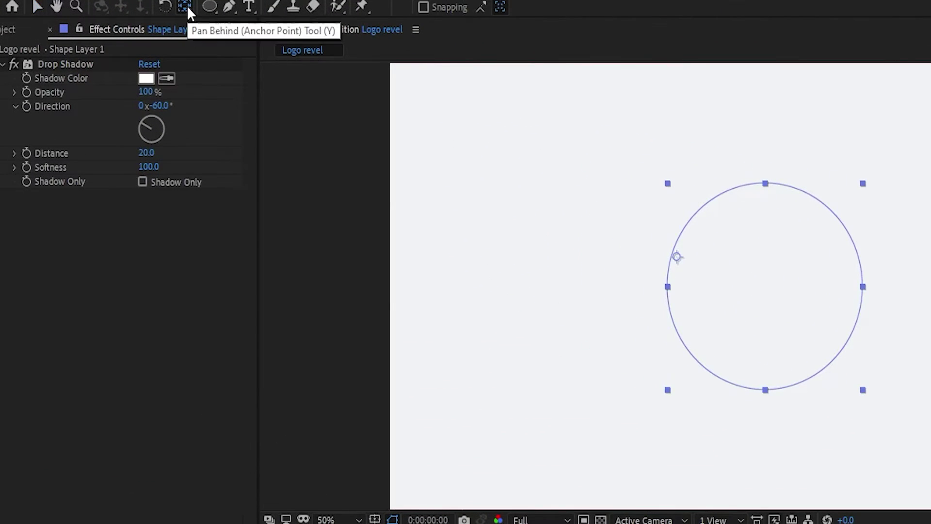
# Step: With the Pan Behind tool, snap Shape Layer 2's anchor point to its ring's centre
pyautogui.click(119, 19)
pyautogui.moveTo(679, 260); pyautogui.dragTo(756, 273)
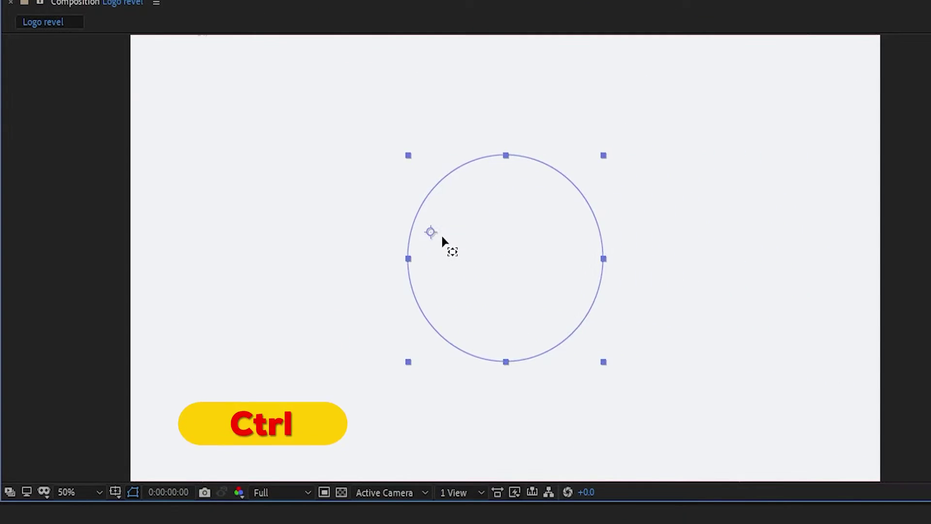
pyautogui.moveTo(495, 246); pyautogui.dragTo(504, 252)
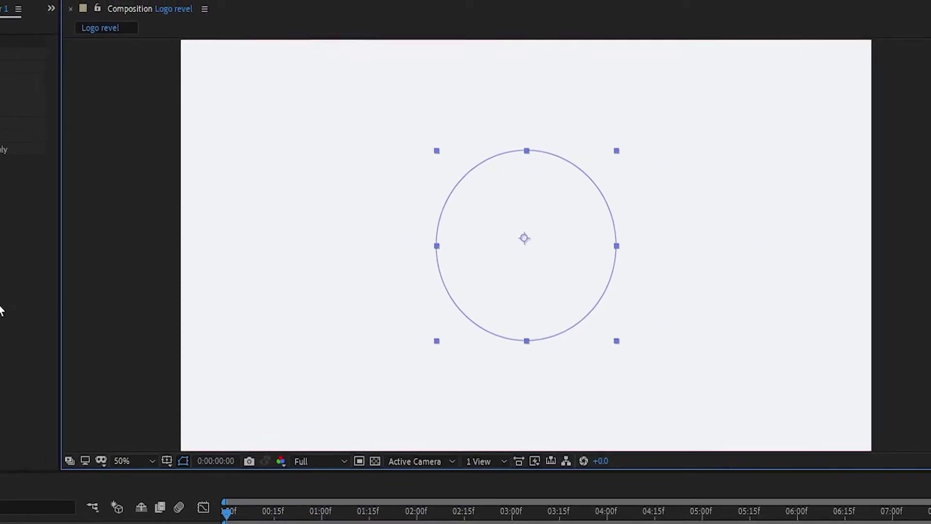
pyautogui.hotkey('ctrl', 'z')
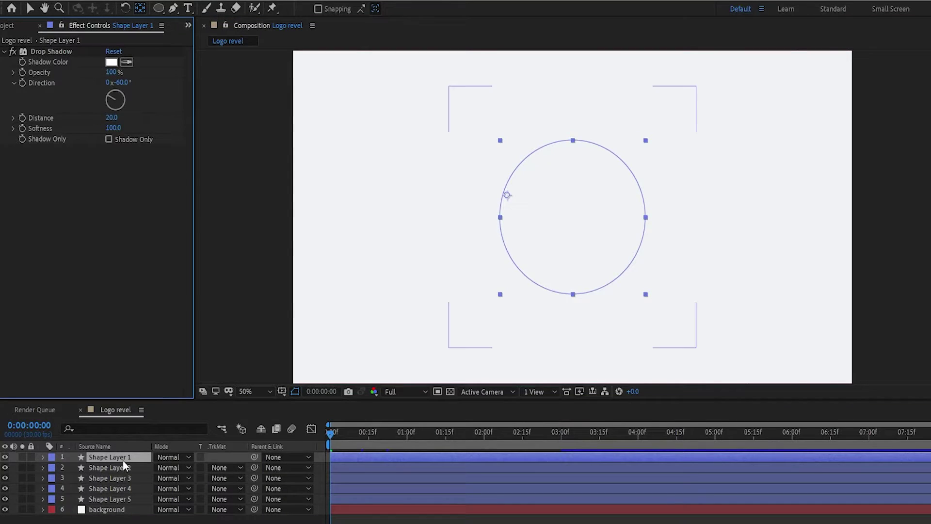
pyautogui.hotkey('ctrl', 'shift', 'z')
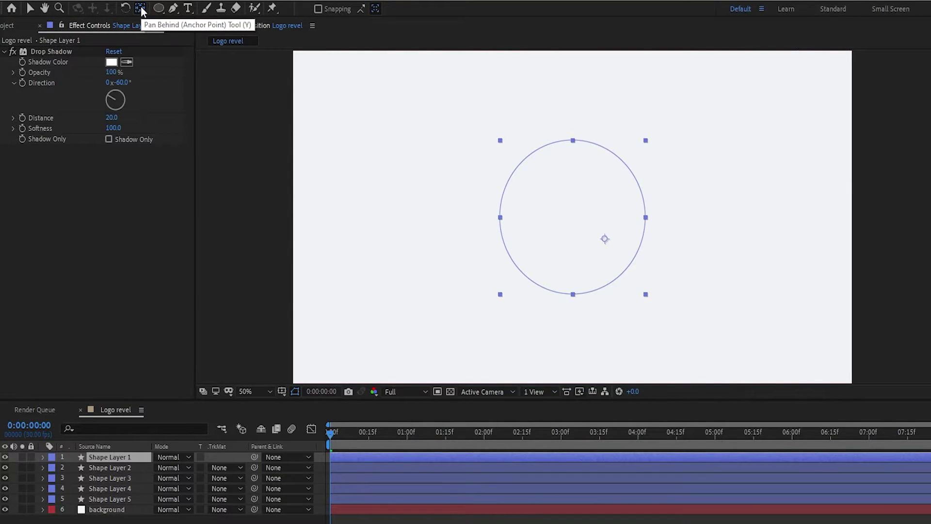
pyautogui.moveTo(604, 239); pyautogui.dragTo(572, 218)
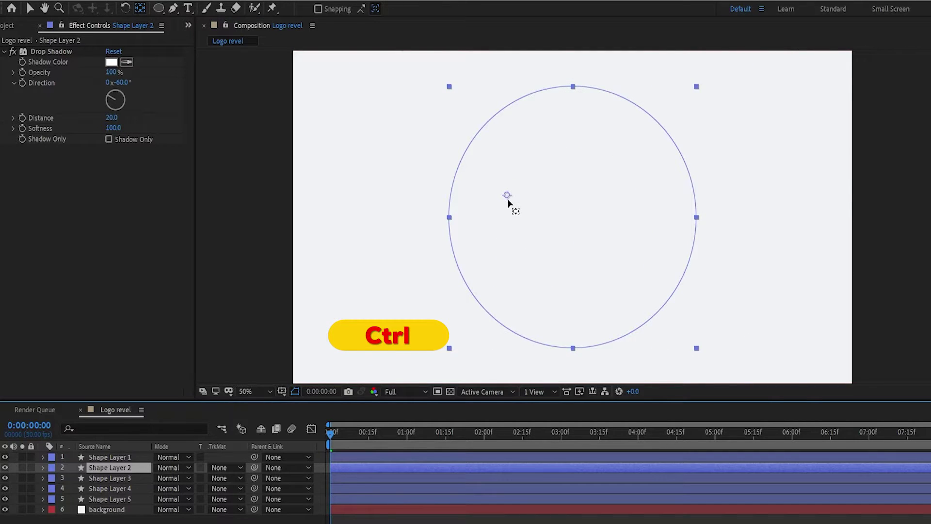
pyautogui.moveTo(551, 217); pyautogui.dragTo(573, 218)
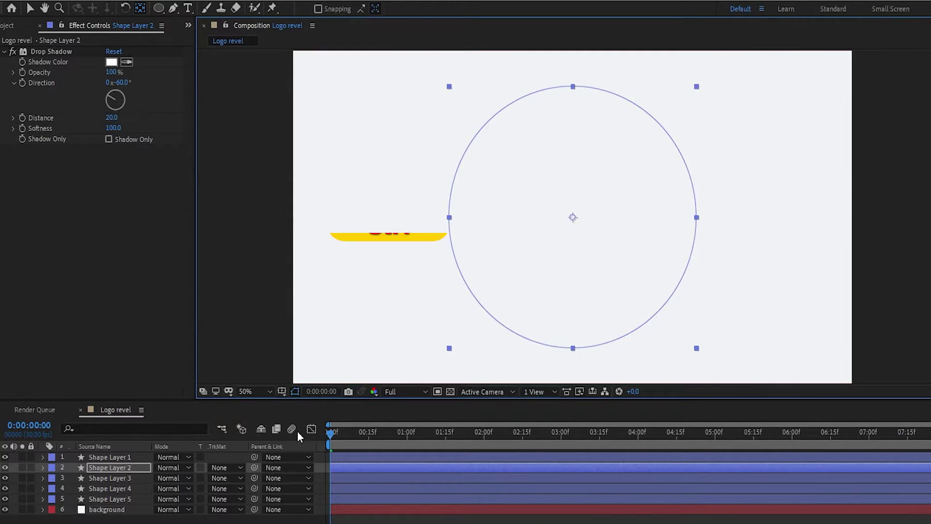
# Step: Centre the anchor points of Shape Layers 3, 4 and 5, then move the playhead to 0:00:02:08
pyautogui.click(109, 478)
pyautogui.moveTo(518, 202); pyautogui.dragTo(573, 217)
pyautogui.click(129, 490)
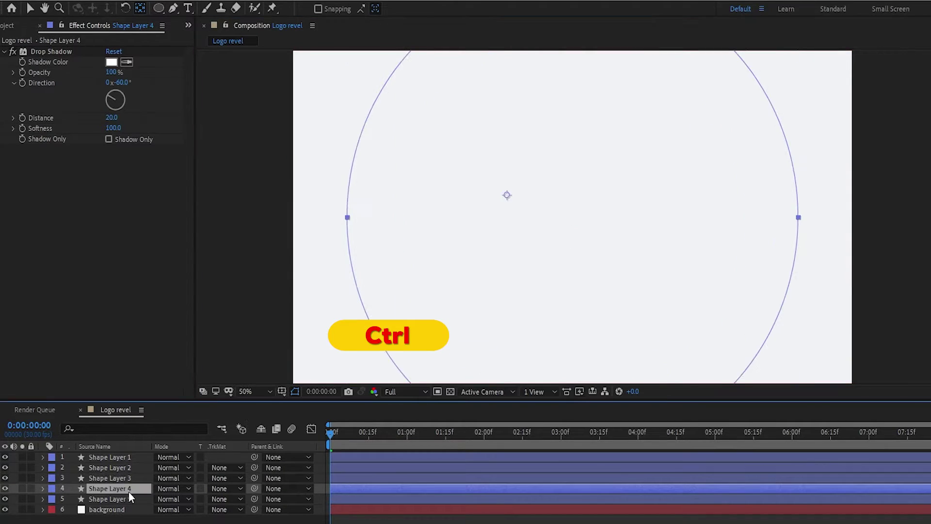
pyautogui.moveTo(514, 200); pyautogui.dragTo(577, 223)
pyautogui.click(110, 498)
pyautogui.moveTo(507, 196); pyautogui.dragTo(563, 226)
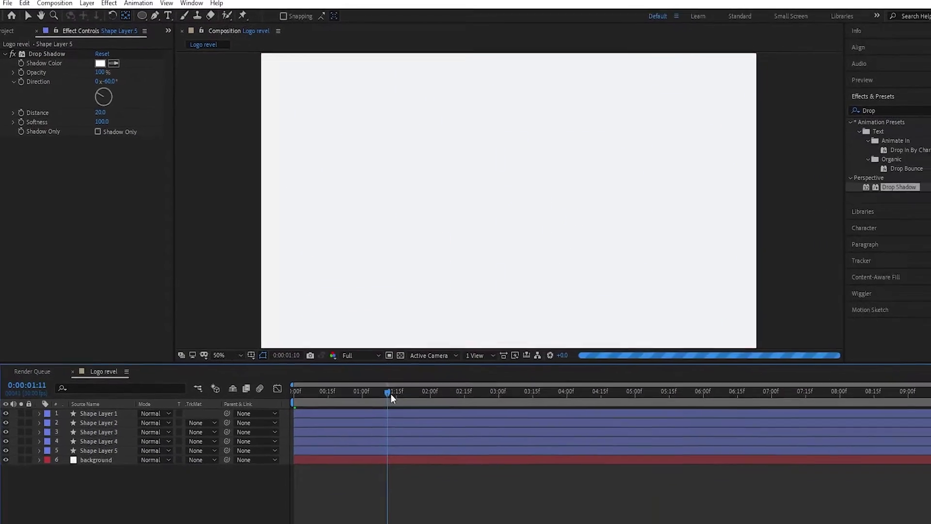
pyautogui.moveTo(391, 394); pyautogui.dragTo(456, 394)
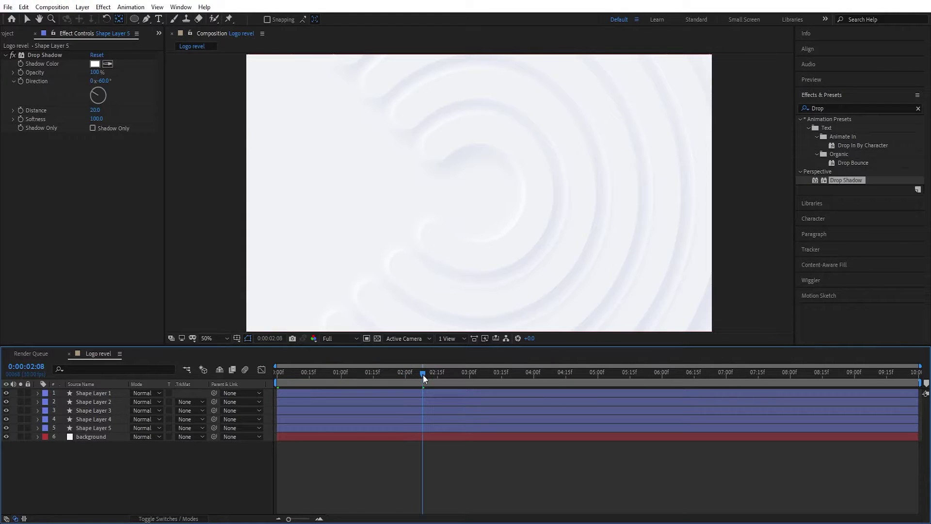
# Step: Rotate Shape Layer 2's ring by roughly 40°
pyautogui.click(116, 403)
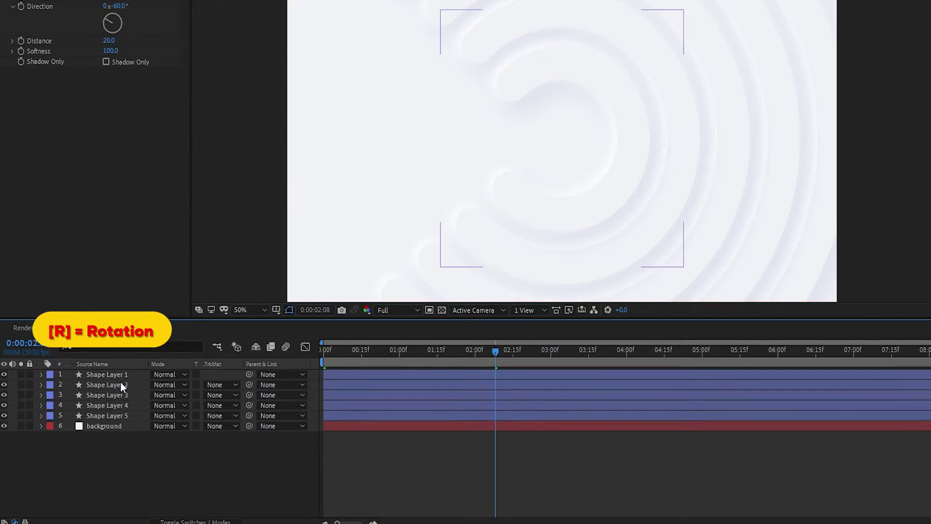
pyautogui.click(121, 382)
pyautogui.press('r')
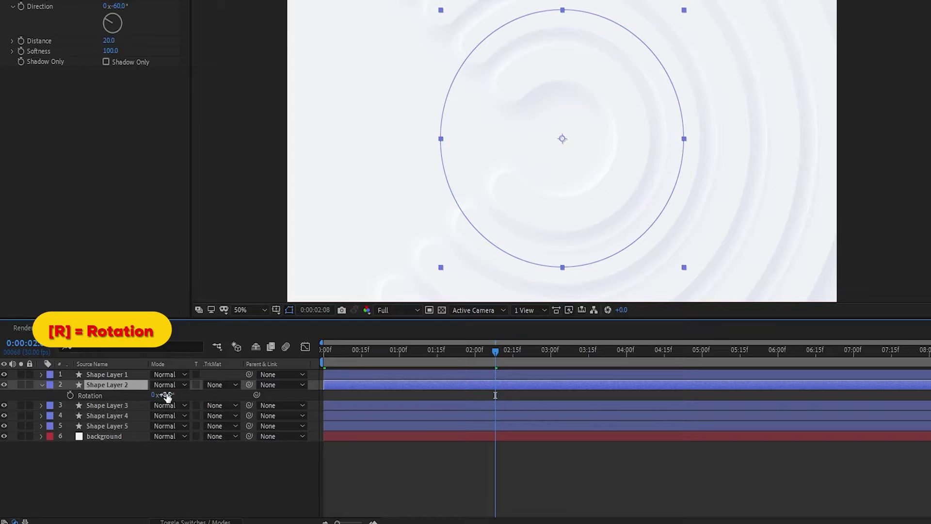
pyautogui.moveTo(167, 396); pyautogui.dragTo(90, 449)
# Step: Show Rotation for Shape Layers 3, 4 and 5 and turn ring 5 to 43°
pyautogui.click(130, 408)
pyautogui.press('r')
pyautogui.click(109, 427)
pyautogui.press('r')
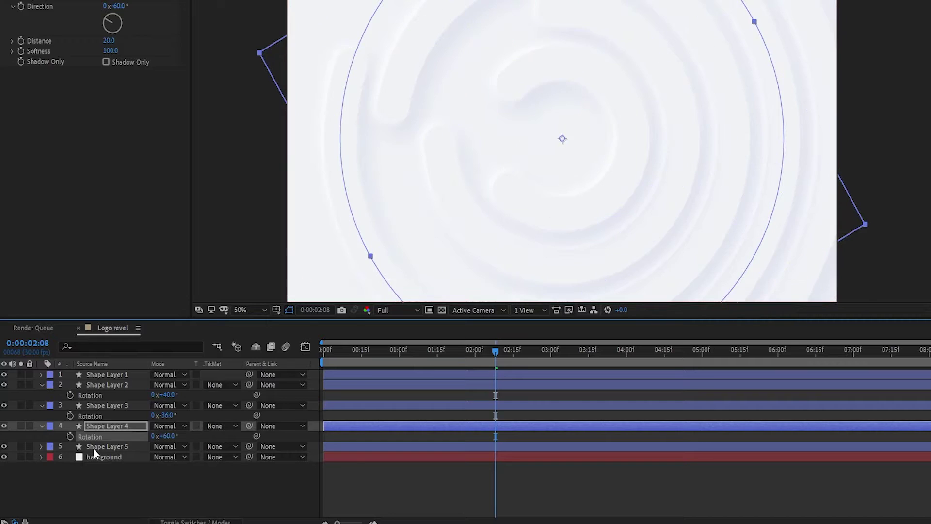
pyautogui.click(92, 448)
pyautogui.press('r')
pyautogui.moveTo(163, 456); pyautogui.dragTo(192, 456)
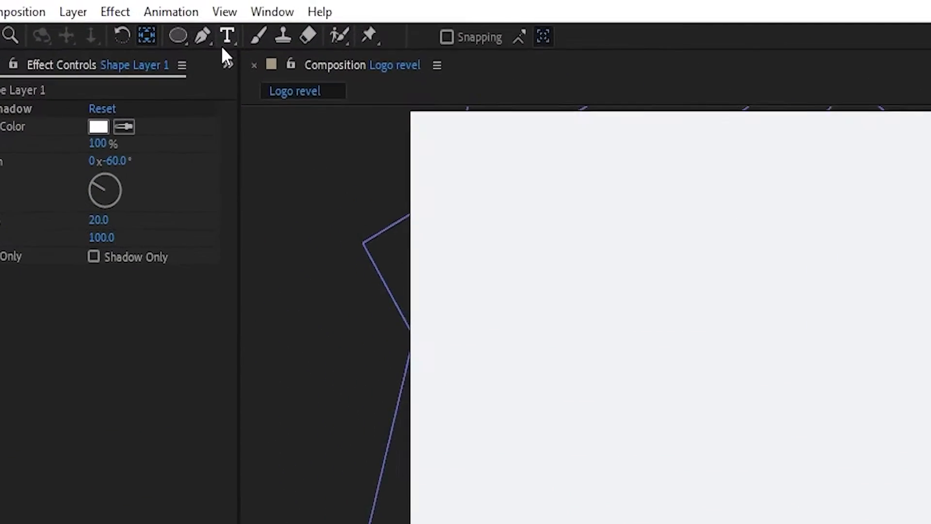
# Step: Create a text layer reading 'SE' and move it right and down
pyautogui.click(228, 39)
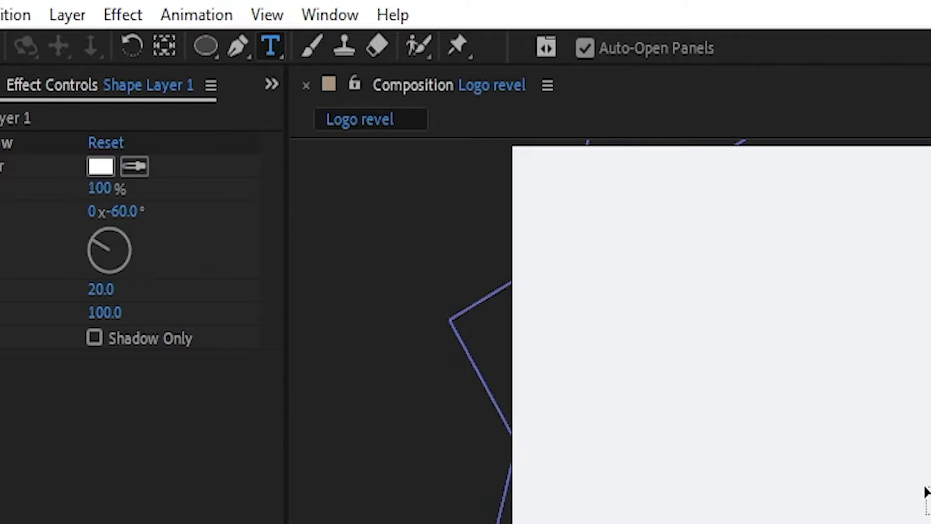
pyautogui.click(927, 492)
pyautogui.write('SE')
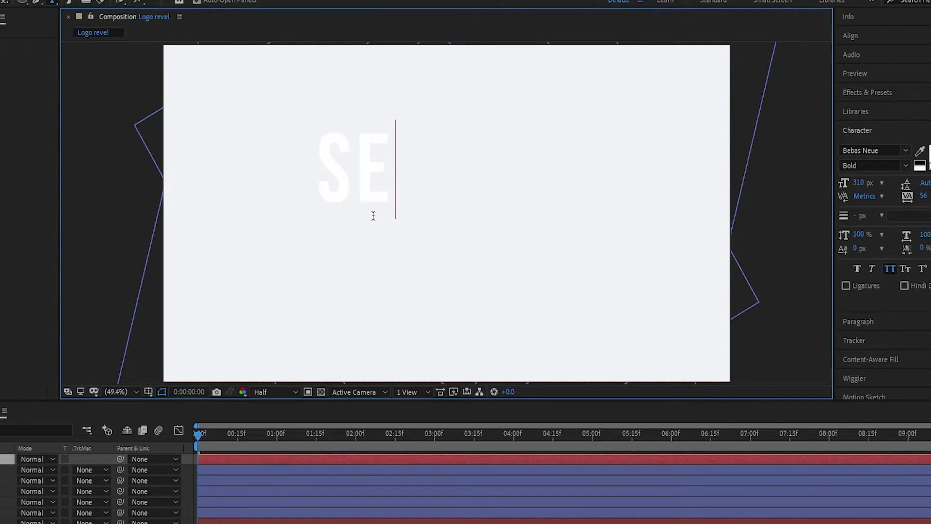
pyautogui.click(0, 0)
pyautogui.moveTo(413, 168); pyautogui.dragTo(454, 190)
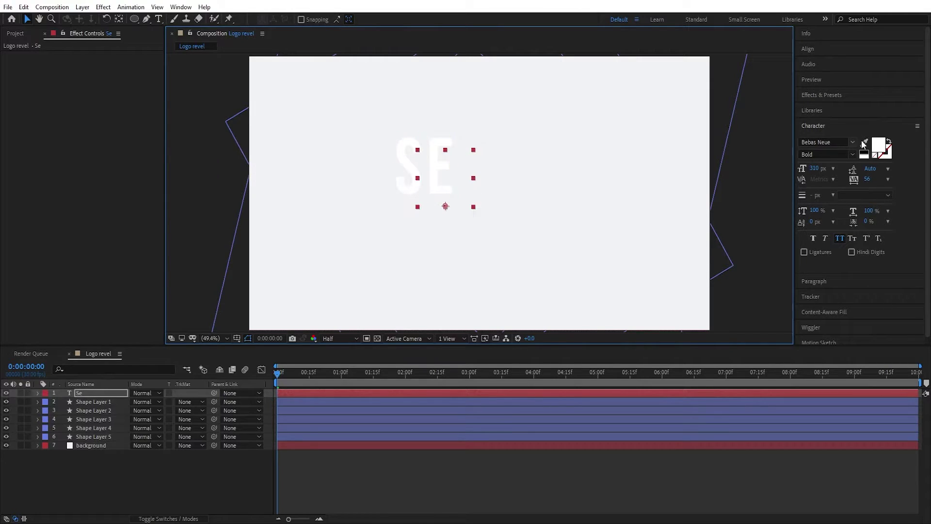
# Step: Colour the SE text pure red and nudge it right and down
pyautogui.click(881, 150)
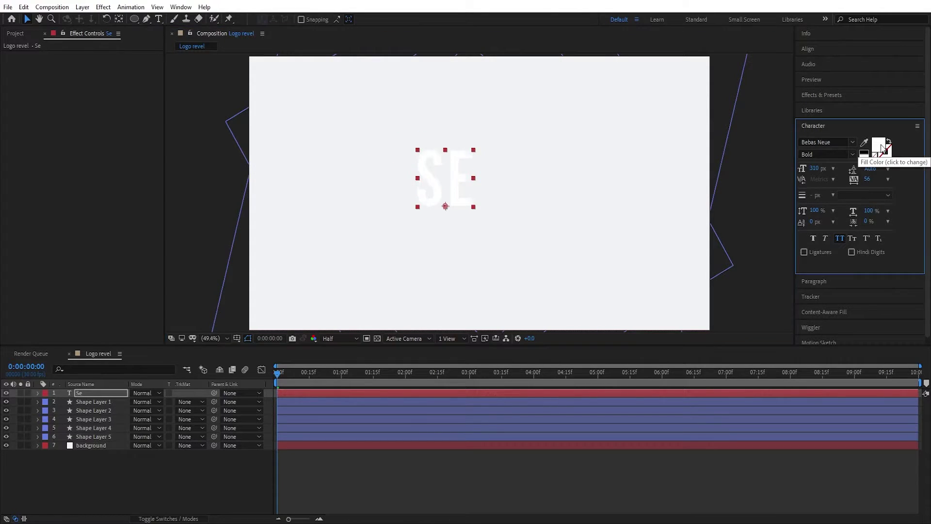
pyautogui.click(273, 273)
pyautogui.moveTo(273, 273); pyautogui.dragTo(405, 243)
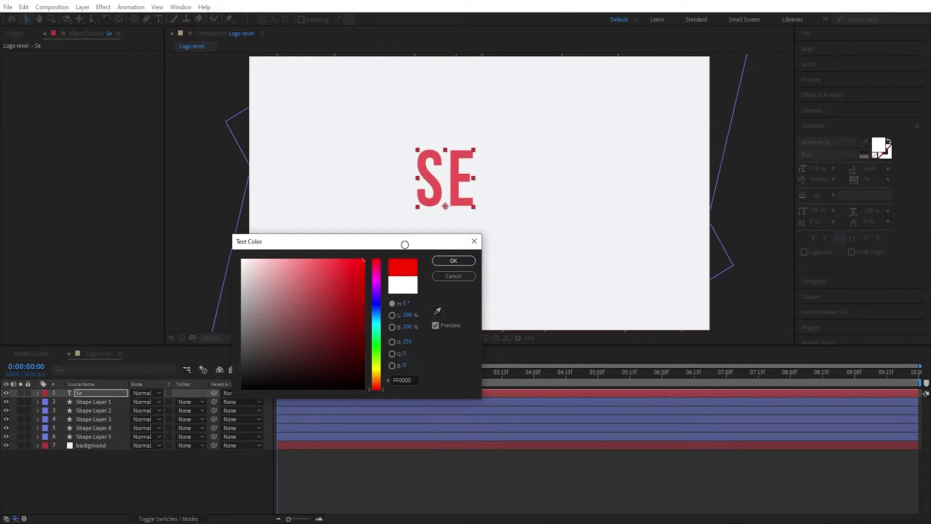
pyautogui.click(454, 261)
pyautogui.moveTo(455, 181); pyautogui.dragTo(480, 195)
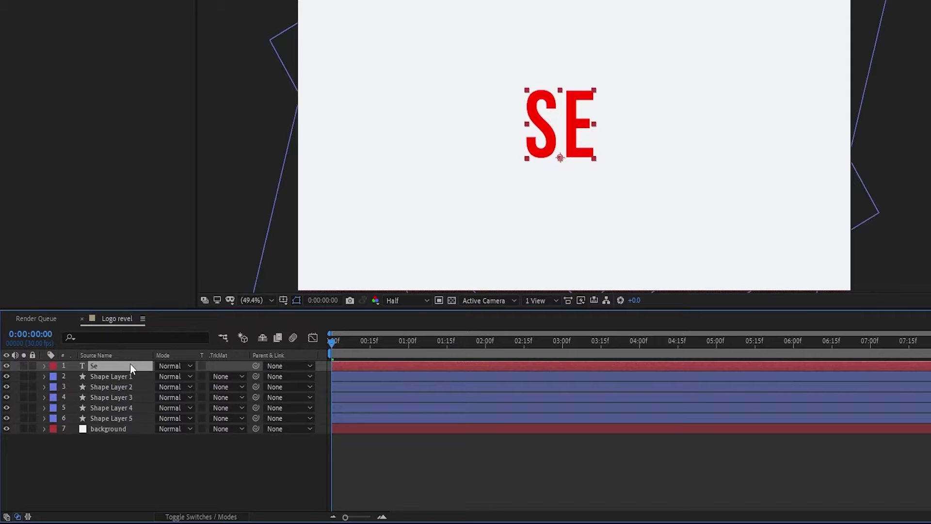
pyautogui.rightClick(110, 392)
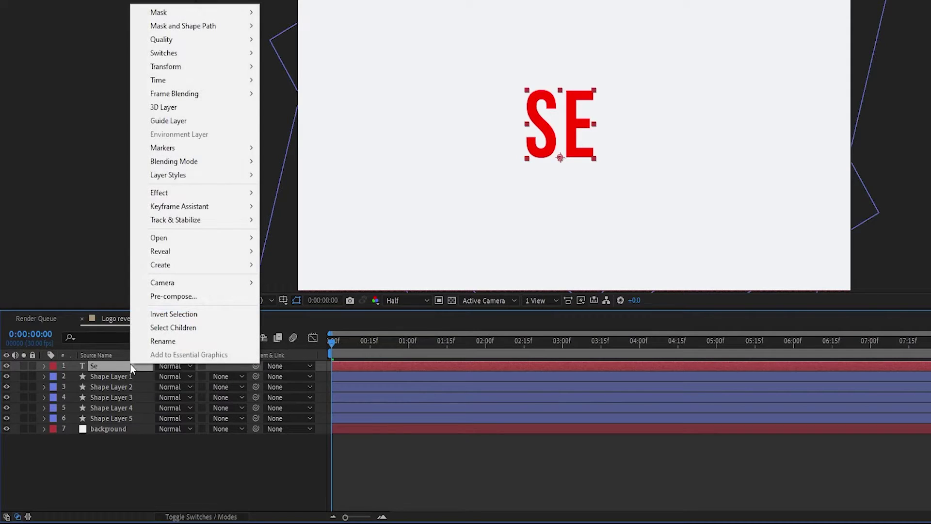
# Step: Pre-compose the Se text layer as 'Text comp \' with all attributes moved into it
pyautogui.click(171, 298)
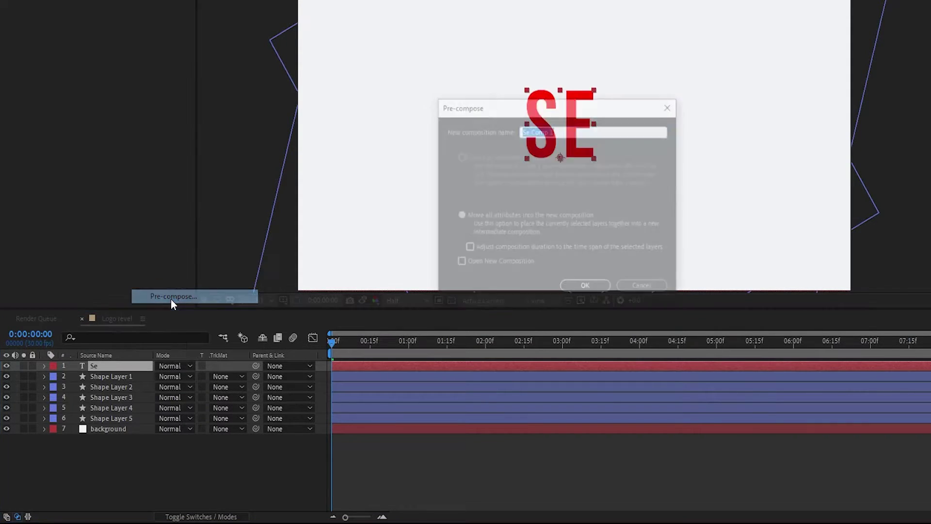
pyautogui.write('Text comp \\ logo comp')
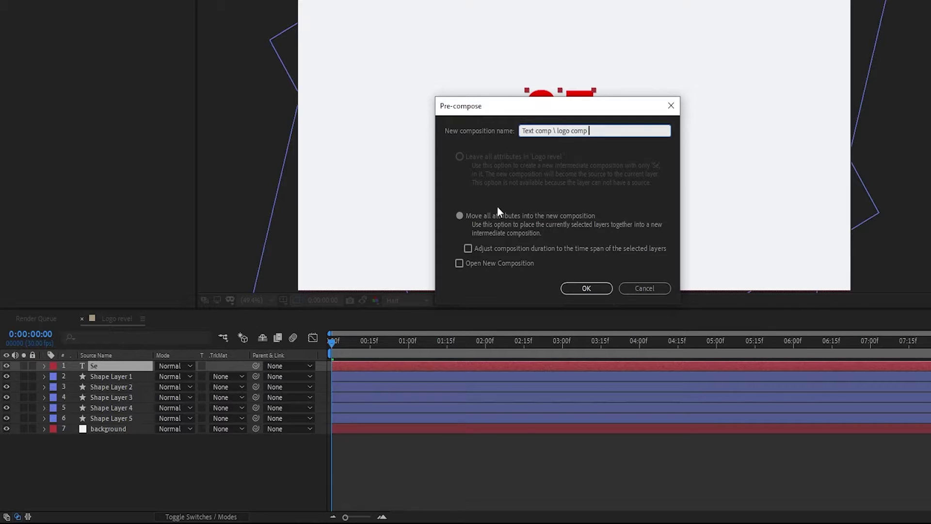
pyautogui.click(488, 215)
pyautogui.click(592, 288)
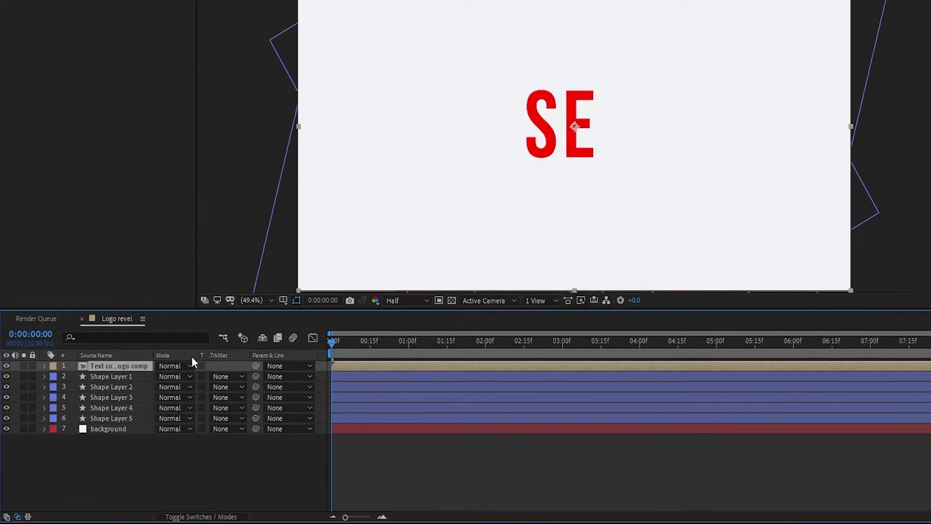
# Step: Set the text precomp's Scale to 83% around 0:00:02:13
pyautogui.press('s')
pyautogui.moveTo(442, 338); pyautogui.dragTo(524, 335)
pyautogui.click(167, 379)
pyautogui.write('83')
pyautogui.press('Return')
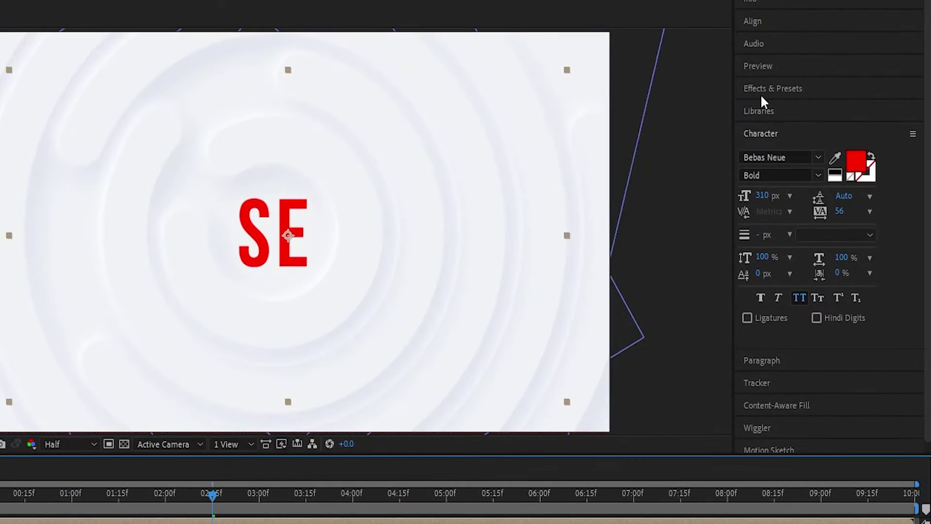
# Step: Search Effects & Presets for Fill and apply it to the text precomp
pyautogui.click(770, 93)
pyautogui.doubleClick(776, 107)
pyautogui.write('F')
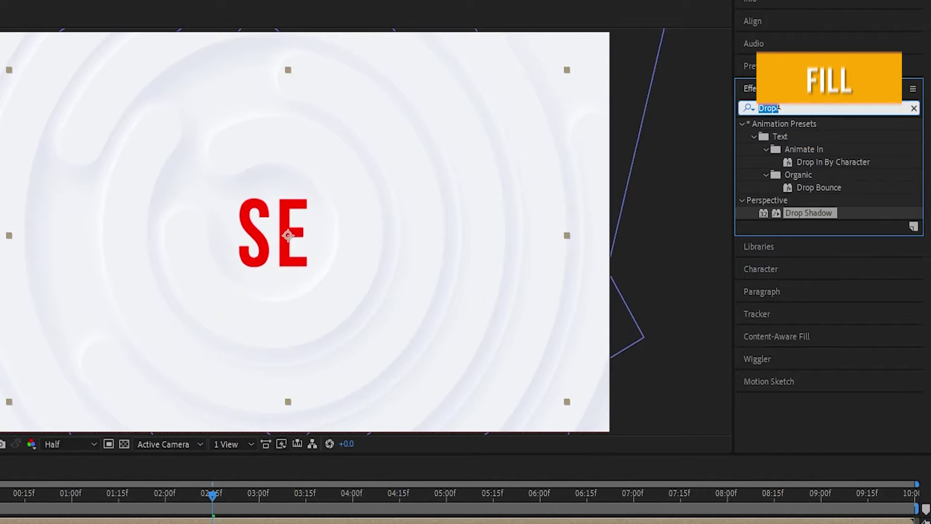
pyautogui.write('ill')
pyautogui.moveTo(795, 200); pyautogui.dragTo(165, 341)
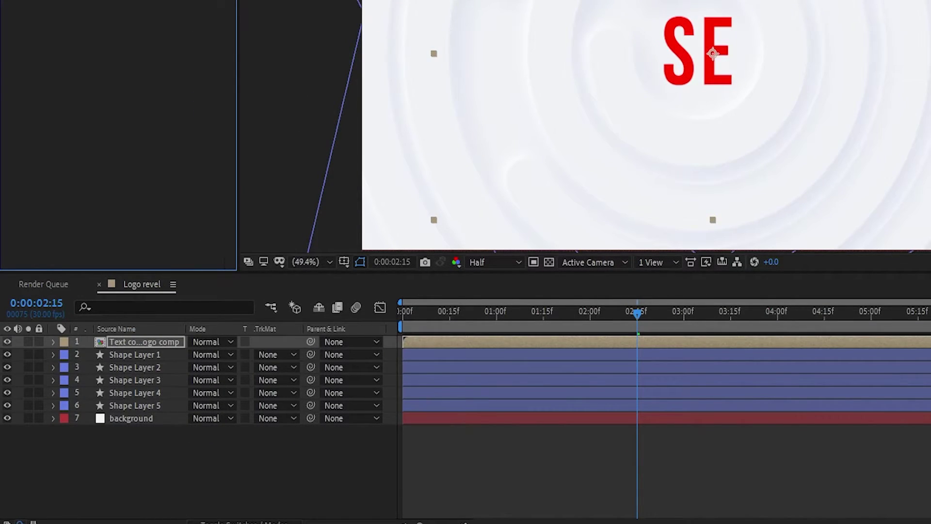
# Step: Set the Fill effect colour to C3CCD9, copied from the saved colour notes
pyautogui.click(137, 99)
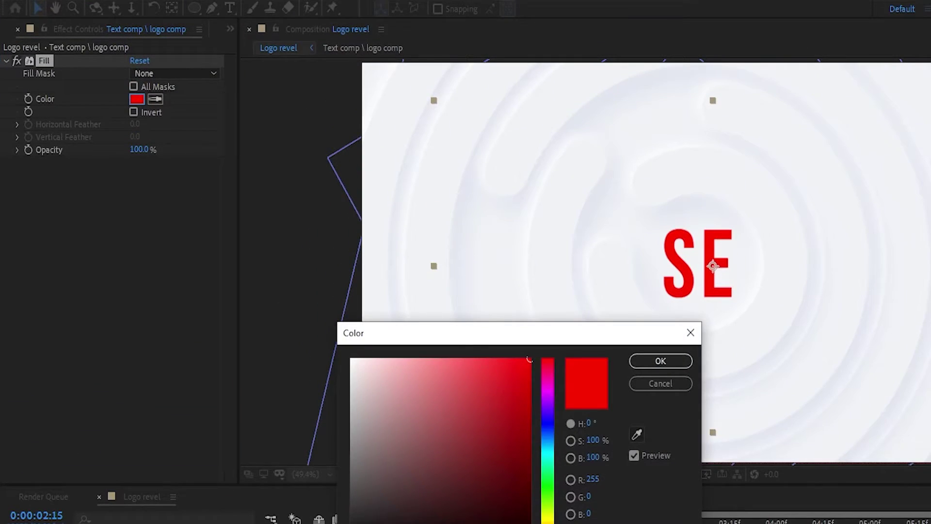
pyautogui.hotkey('alt', 'Tab')
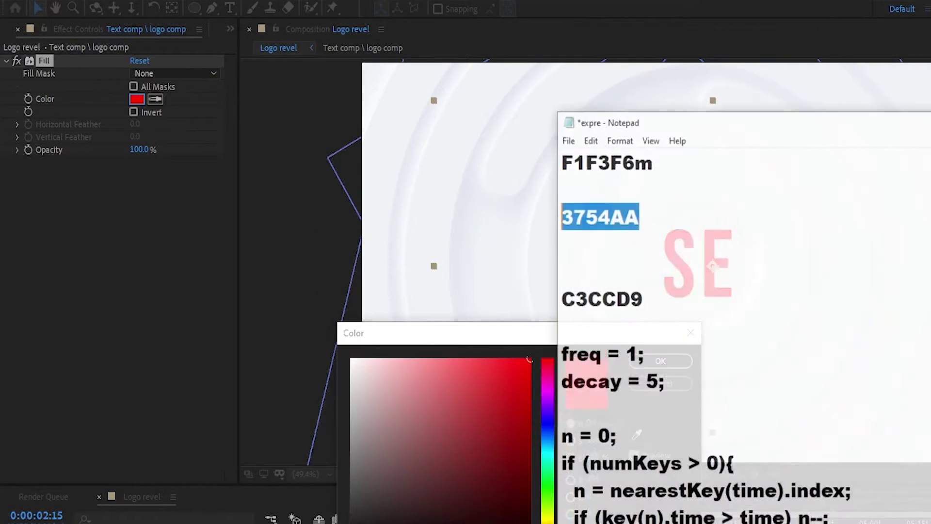
pyautogui.moveTo(646, 270); pyautogui.dragTo(556, 277)
pyautogui.hotkey('ctrl', 'c')
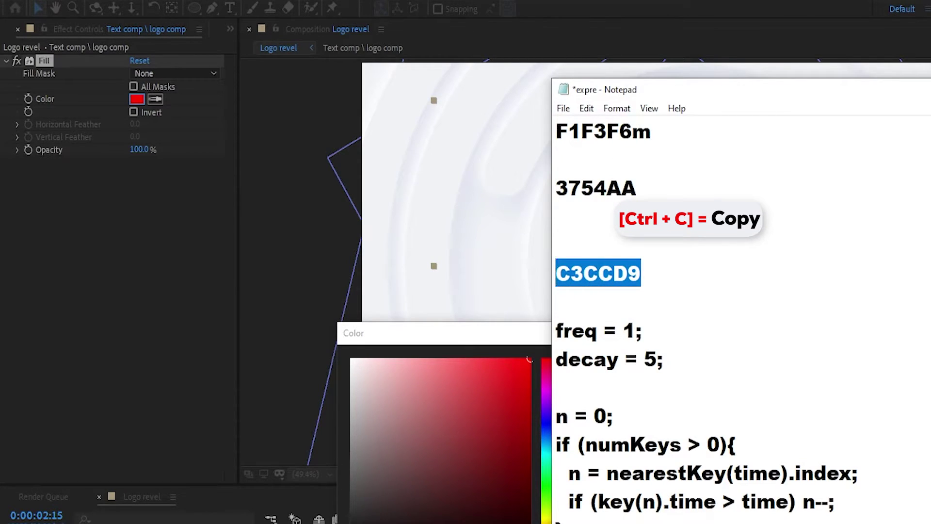
pyautogui.hotkey('alt', 'Tab')
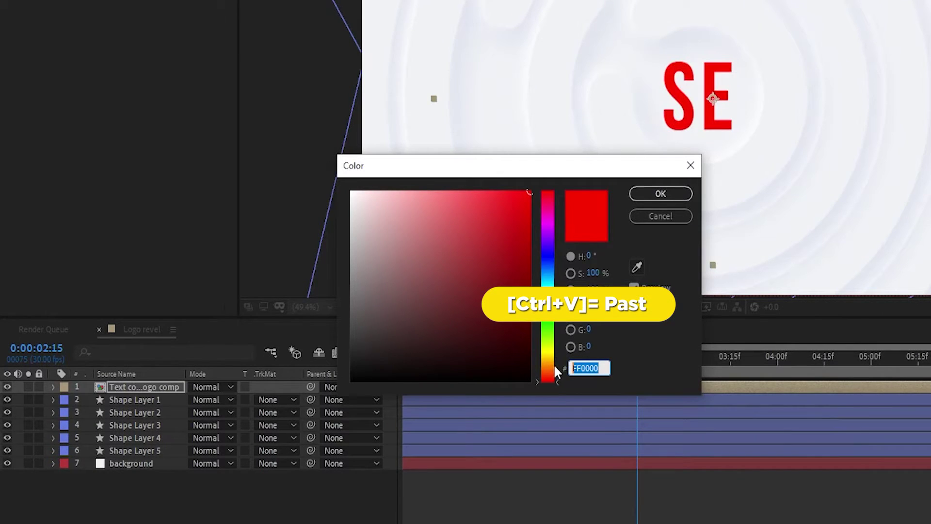
pyautogui.hotkey('ctrl', 'v')
pyautogui.click(660, 194)
pyautogui.click(137, 399)
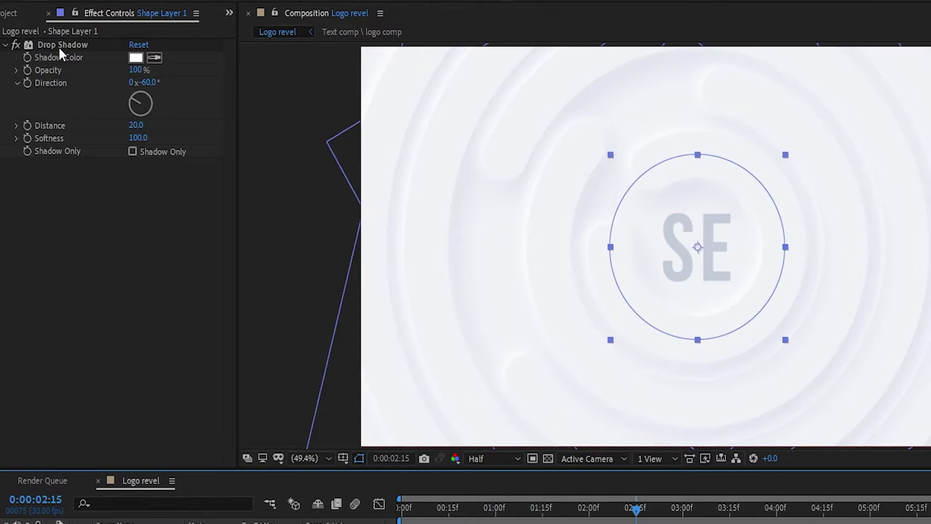
# Step: Copy Shape Layer 1's Drop Shadow effect and paste it onto the text precomp
pyautogui.rightClick(59, 49)
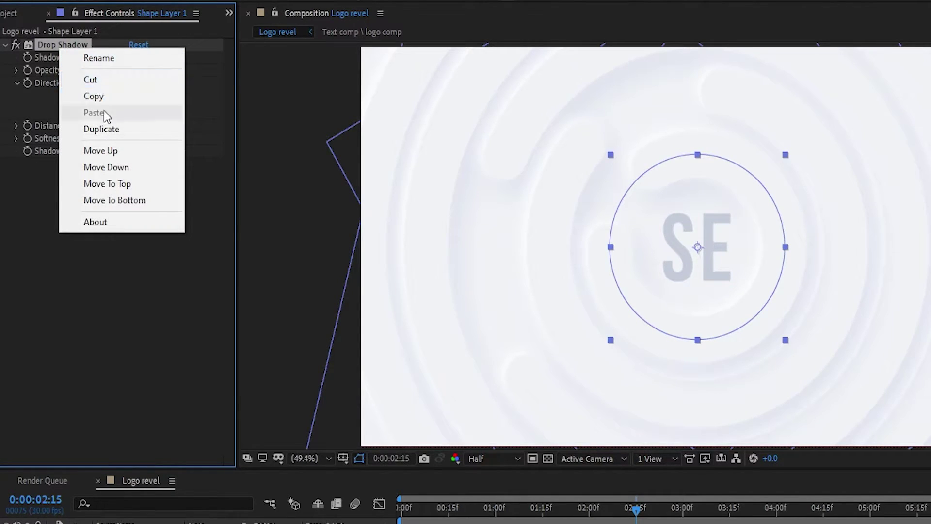
pyautogui.click(99, 97)
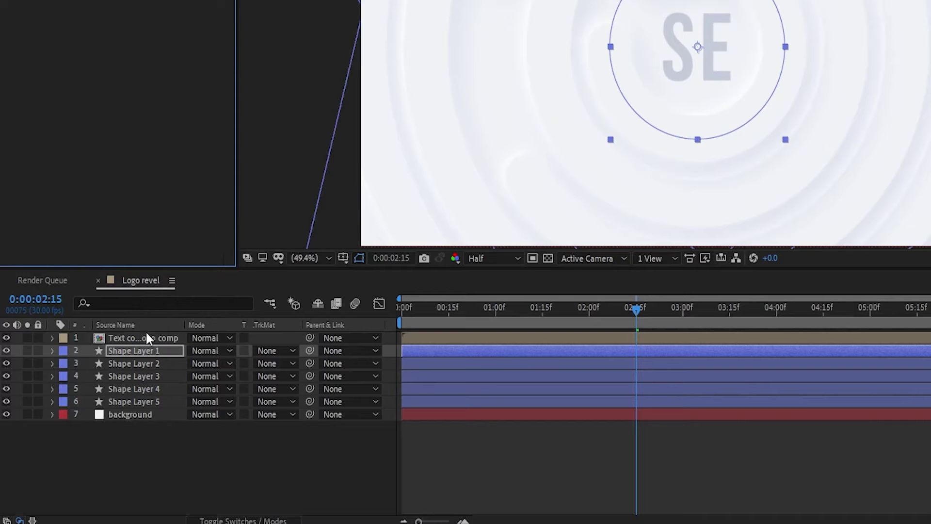
pyautogui.click(146, 420)
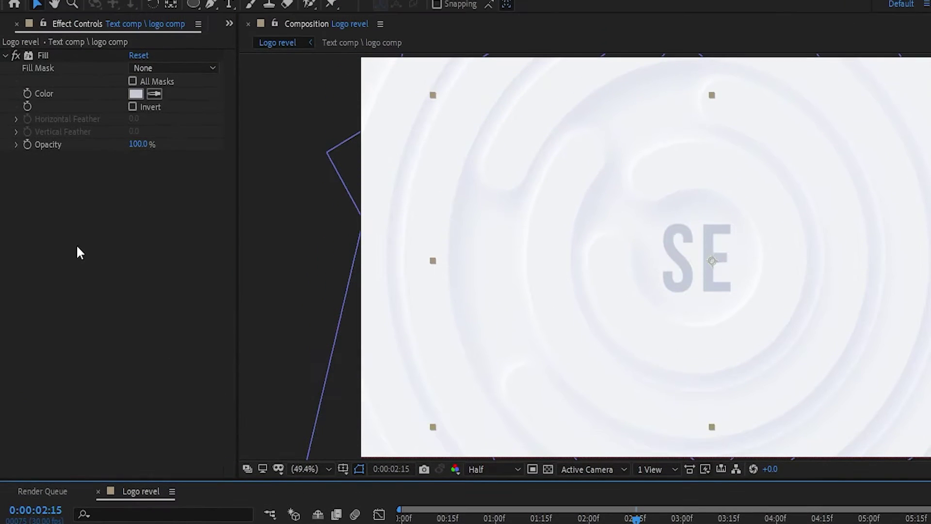
pyautogui.rightClick(52, 57)
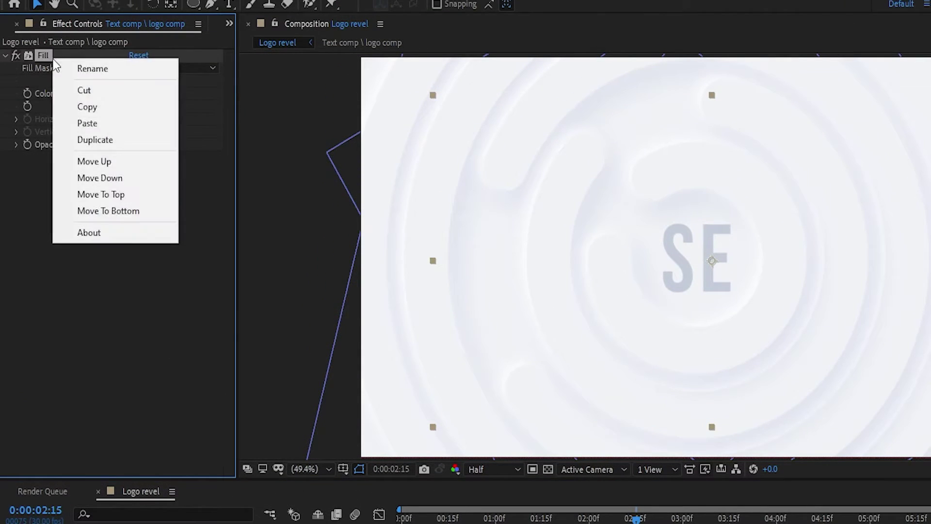
pyautogui.click(94, 127)
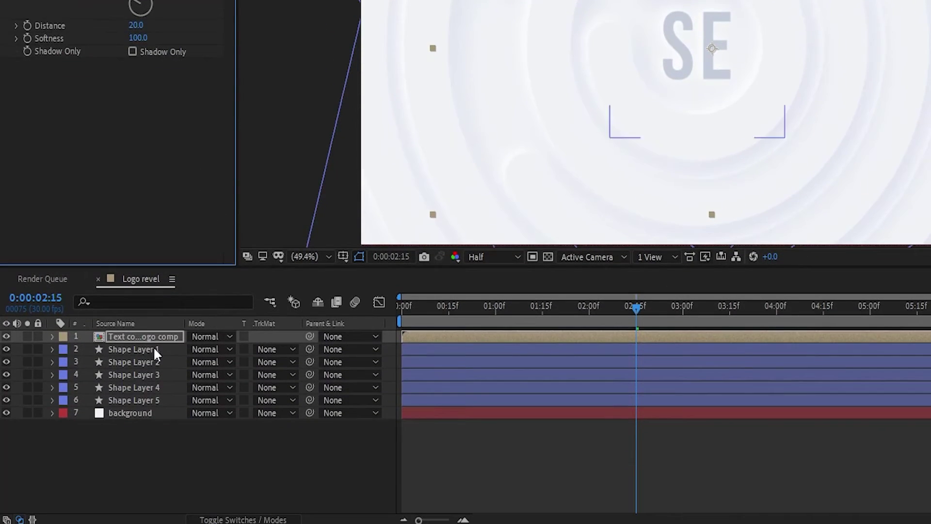
# Step: Copy Shape Layer 1's Drop Shadow layer style and paste it onto the text precomp
pyautogui.click(153, 350)
pyautogui.click(53, 349)
pyautogui.click(76, 362)
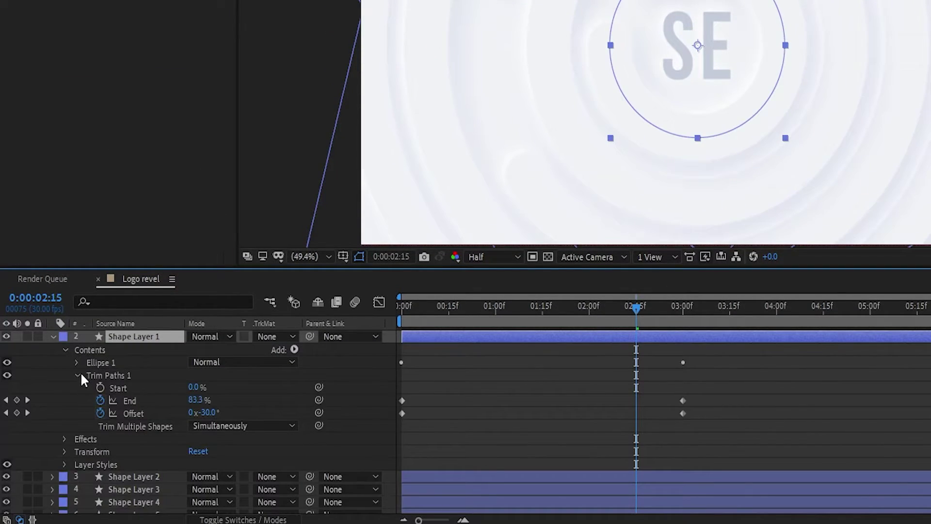
pyautogui.click(77, 374)
pyautogui.click(64, 426)
pyautogui.click(87, 449)
pyautogui.click(99, 377)
pyautogui.hotkey('ctrl', 'c')
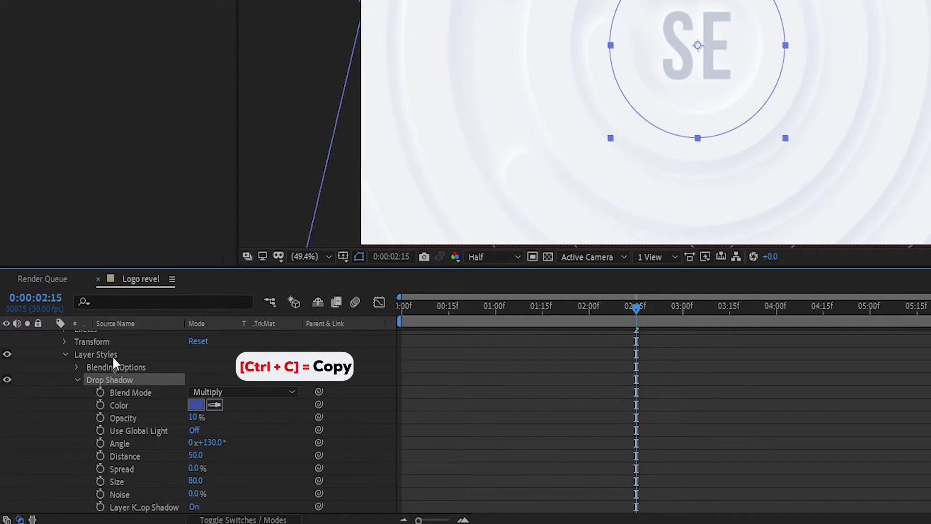
pyautogui.scroll(3, 72, 359)
pyautogui.click(52, 348)
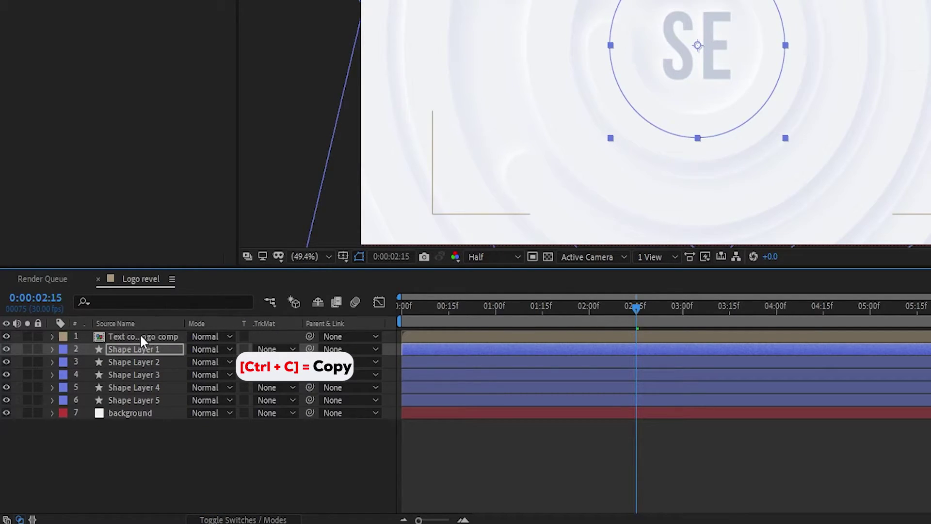
pyautogui.click(140, 335)
pyautogui.hotkey('ctrl', 'v')
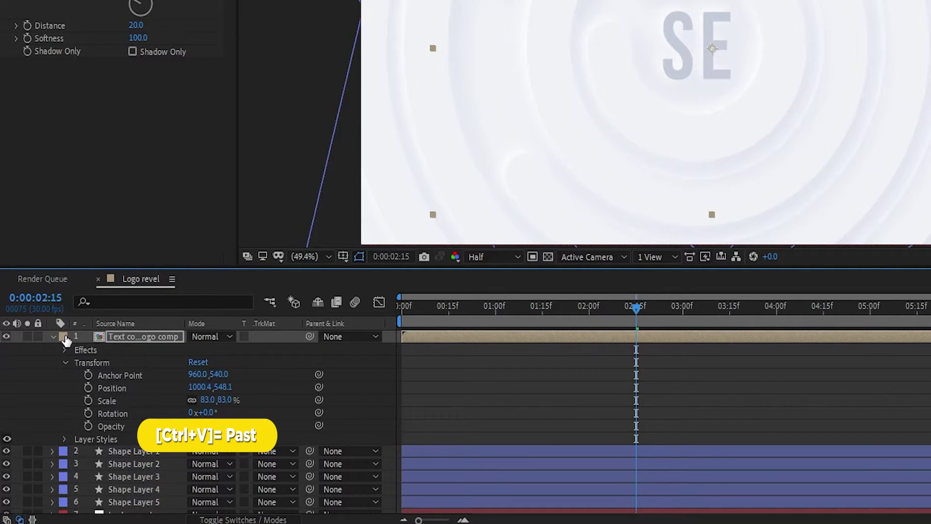
# Step: Expand the text precomp's effects to check the Fill and Drop Shadow settings
pyautogui.click(65, 362)
pyautogui.click(65, 350)
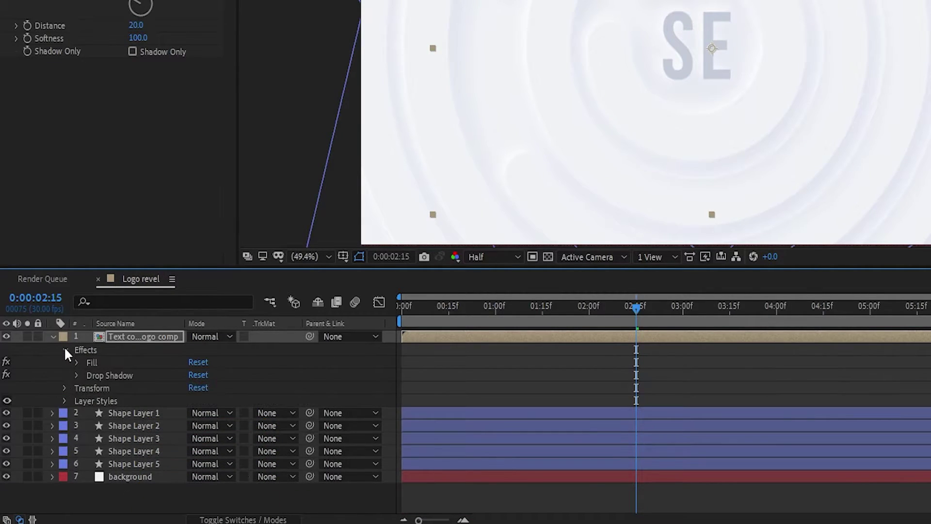
pyautogui.click(76, 375)
pyautogui.click(249, 396)
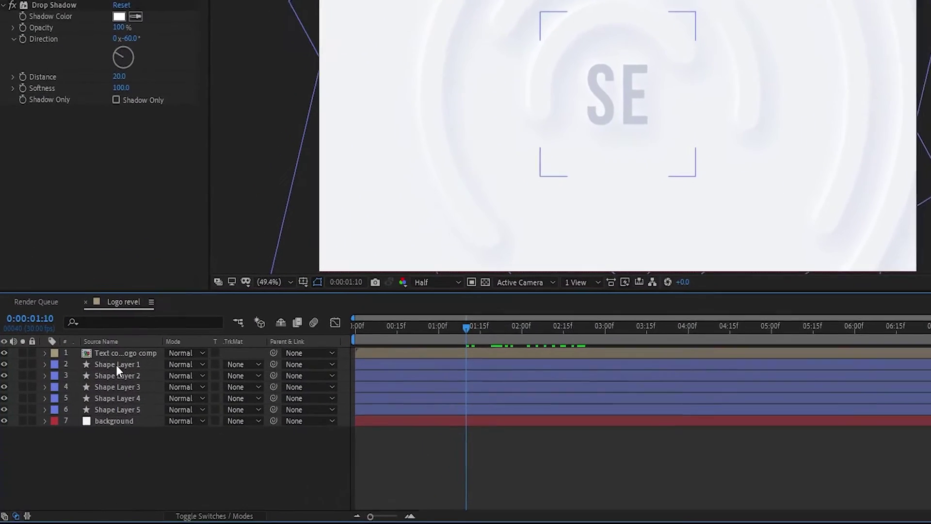
pyautogui.click(93, 402)
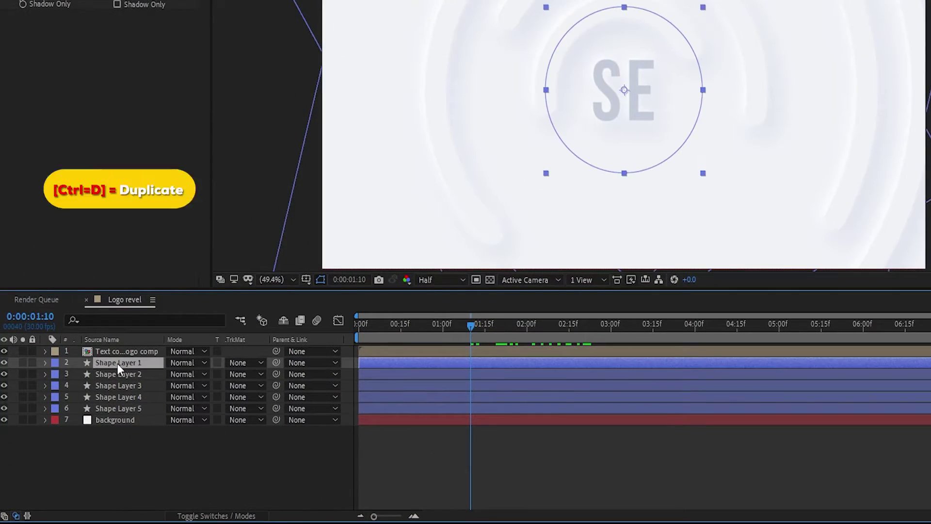
# Step: Duplicate Shape Layer 1 as 'logo background' with no stroke and a solid fill
pyautogui.hotkey('ctrl', 'd')
pyautogui.press('Return')
pyautogui.write('logo b')
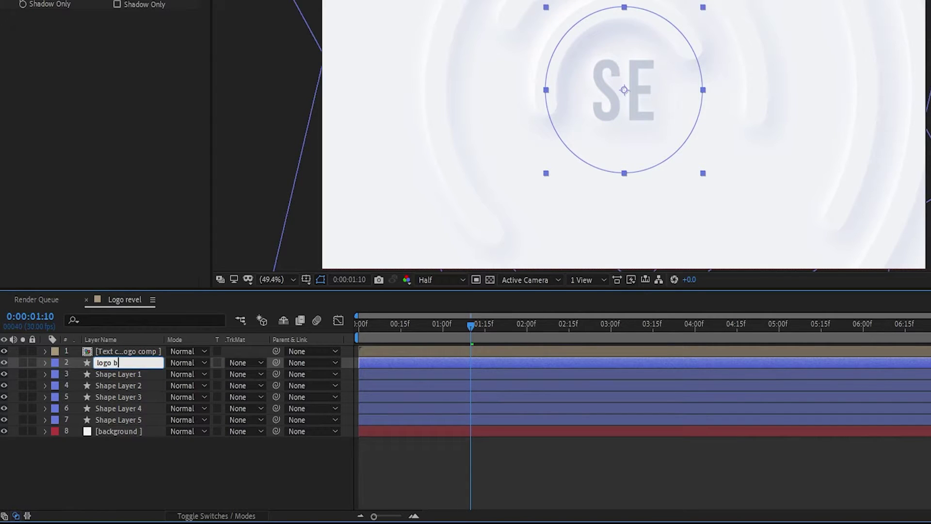
pyautogui.write('ackground')
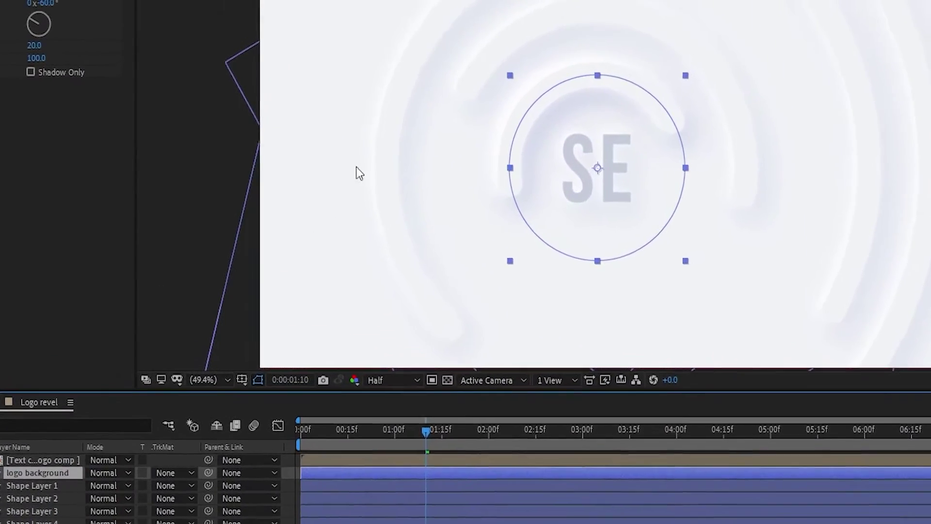
pyautogui.click(411, 7)
pyautogui.click(436, 382)
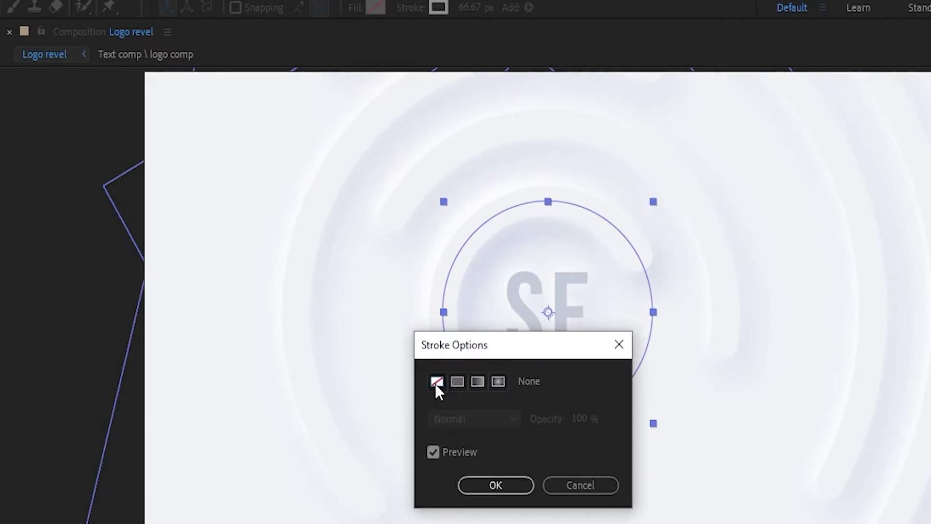
pyautogui.click(492, 482)
pyautogui.click(356, 8)
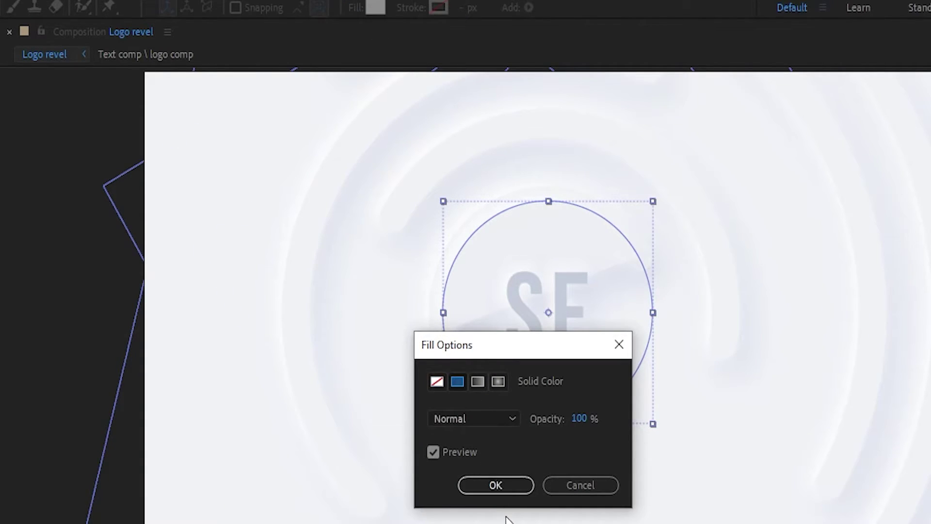
pyautogui.click(498, 485)
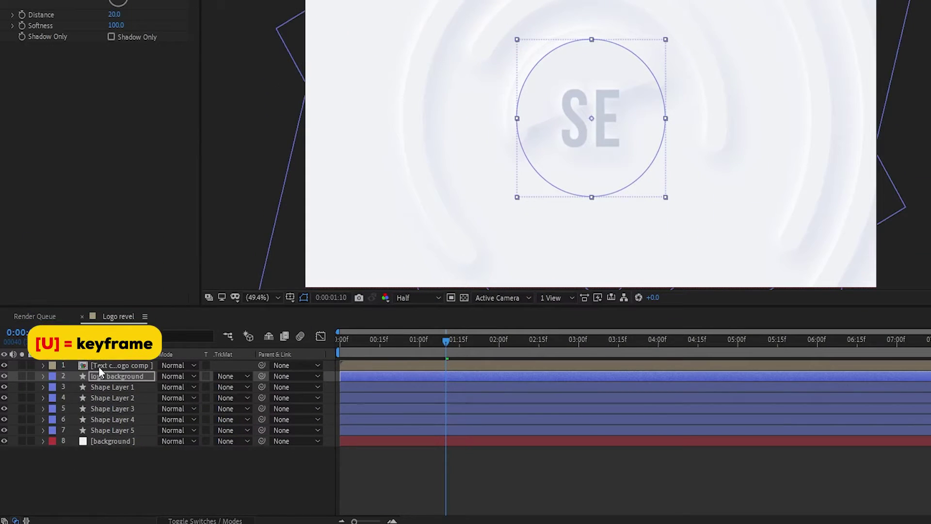
# Step: Delete the logo background's copied keyframes and its Trim Paths 1 operator
pyautogui.click(116, 377)
pyautogui.press('u')
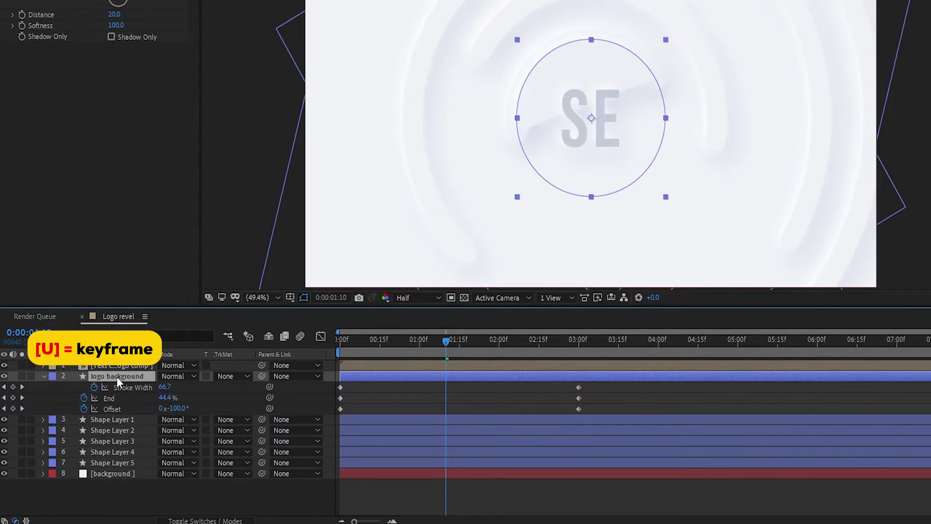
pyautogui.moveTo(624, 409); pyautogui.dragTo(318, 380)
pyautogui.press('Delete')
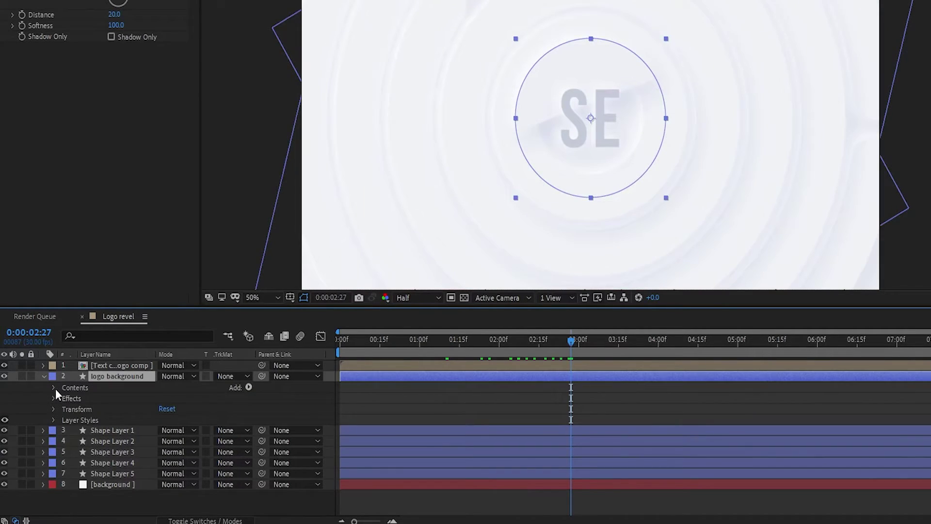
pyautogui.click(54, 388)
pyautogui.click(64, 410)
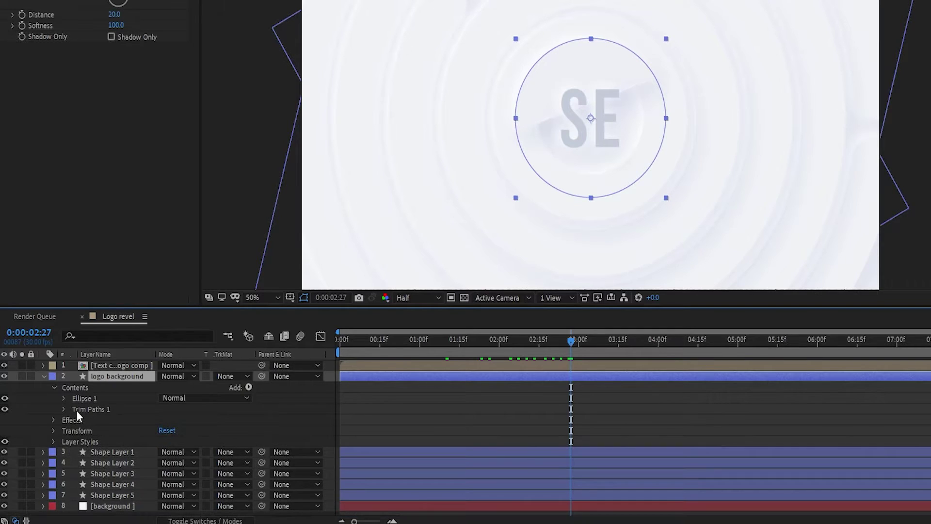
pyautogui.click(89, 409)
pyautogui.press('Delete')
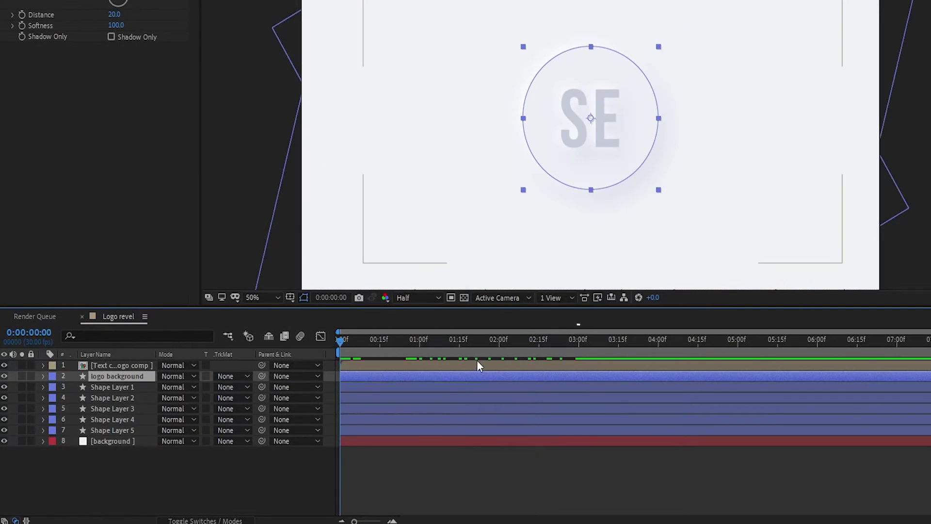
pyautogui.moveTo(473, 339); pyautogui.dragTo(579, 342)
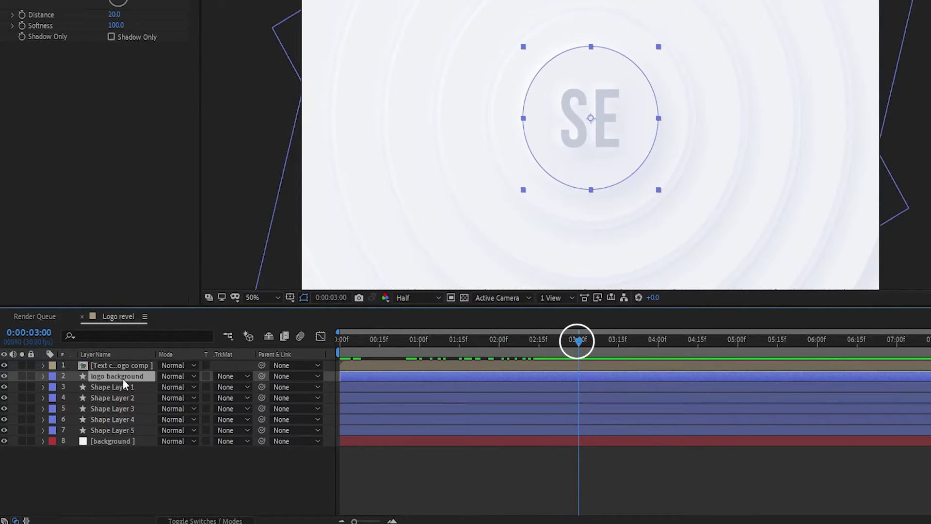
# Step: Key the logo background's Scale at 0% at 3:00, then move to 3:15 to edit it
pyautogui.press('s')
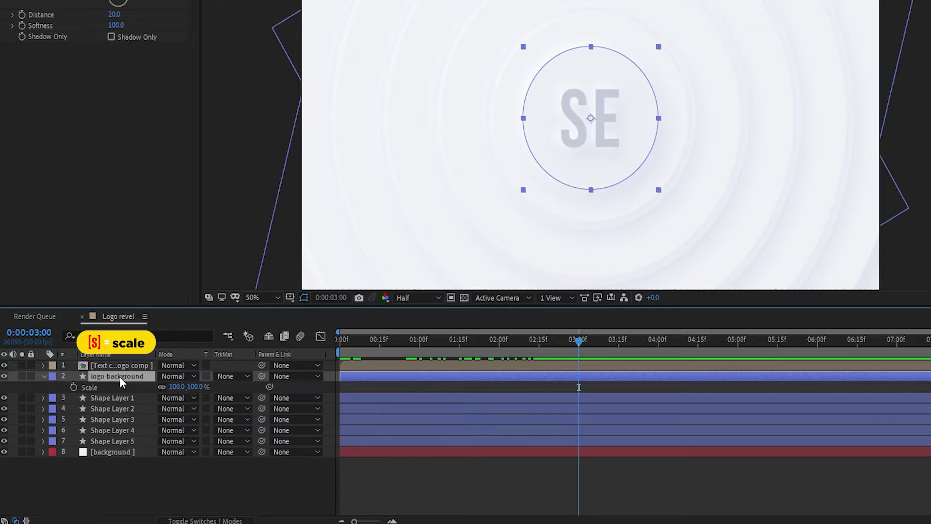
pyautogui.click(74, 388)
pyautogui.click(173, 387)
pyautogui.write('0')
pyautogui.press('Return')
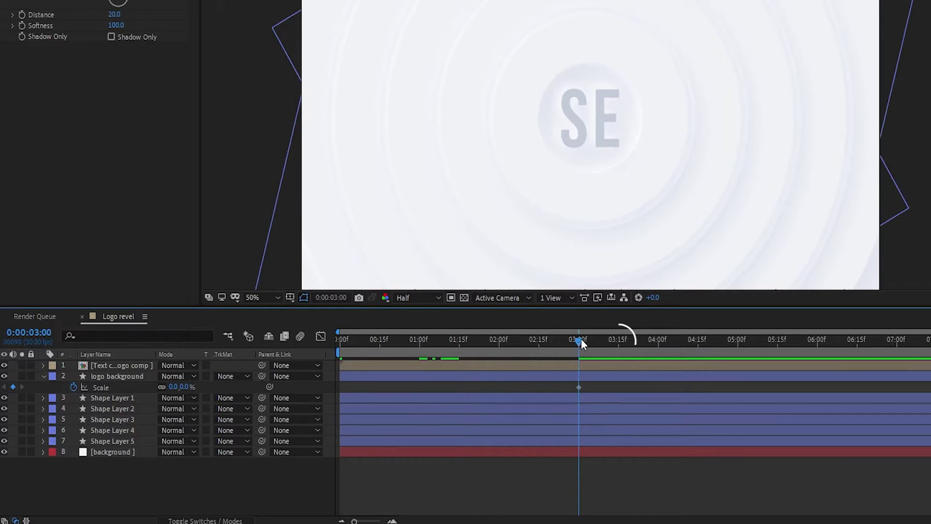
pyautogui.moveTo(581, 338); pyautogui.dragTo(619, 340)
pyautogui.click(173, 386)
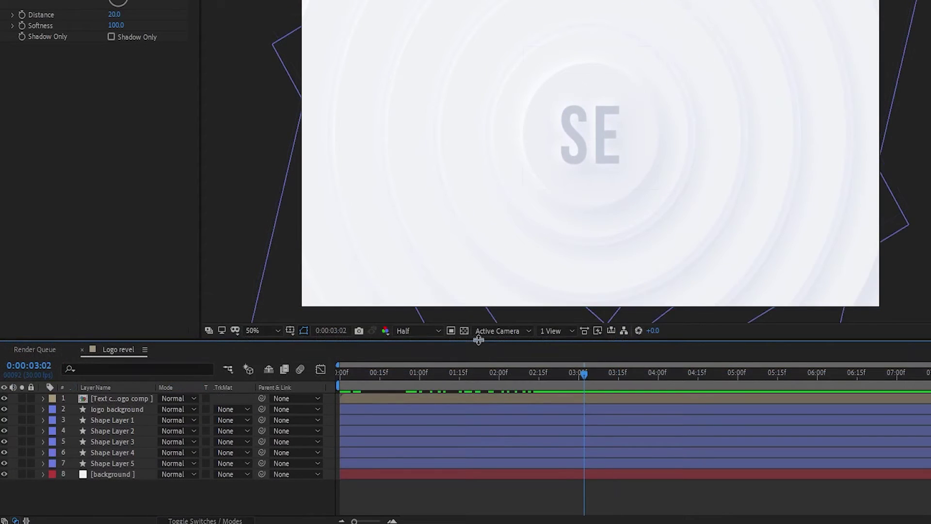
pyautogui.moveTo(479, 340); pyautogui.dragTo(480, 299)
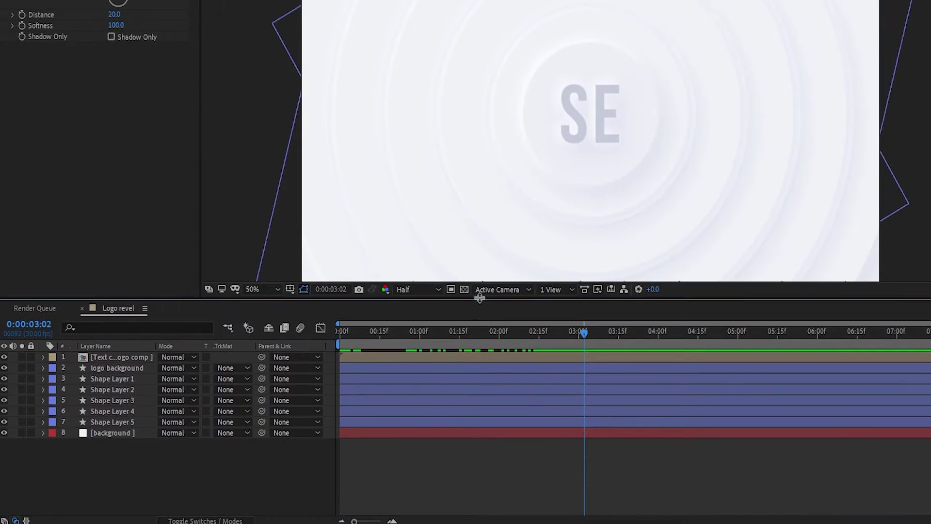
# Step: Apply Easy Ease to all trim-path keyframes on Shape Layers 1–5
pyautogui.click(364, 333)
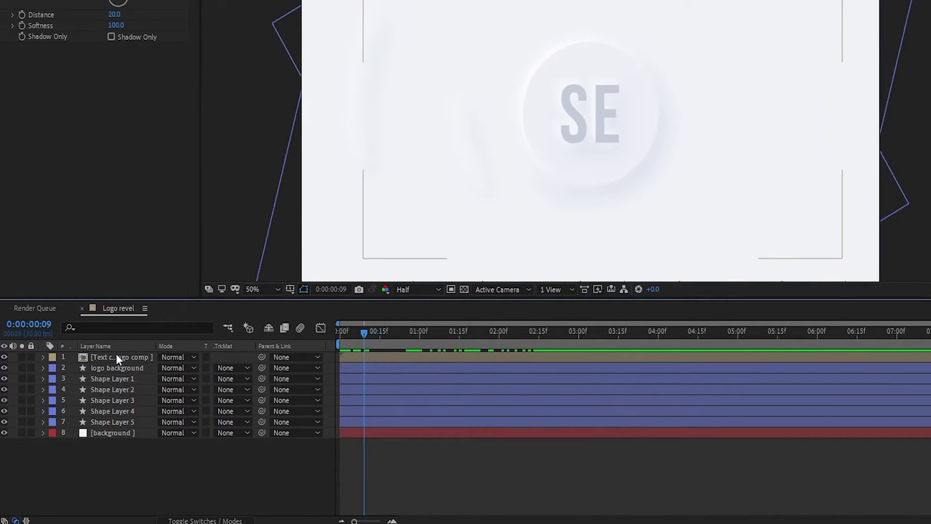
pyautogui.click(121, 378)
pyautogui.keyDown('shift'); pyautogui.click(121, 420); pyautogui.keyUp('shift')
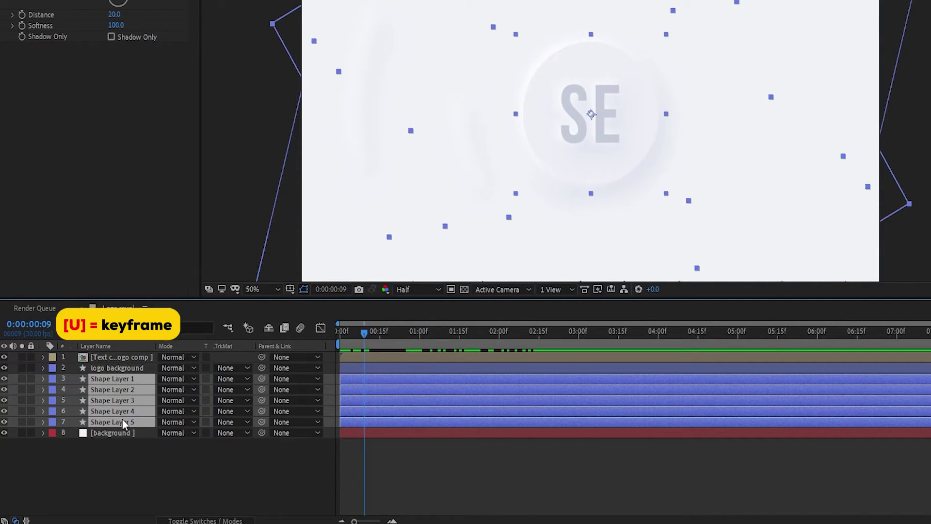
pyautogui.press('u')
pyautogui.moveTo(200, 298); pyautogui.dragTo(201, 179)
pyautogui.moveTo(661, 510); pyautogui.dragTo(330, 262)
pyautogui.rightClick(340, 270)
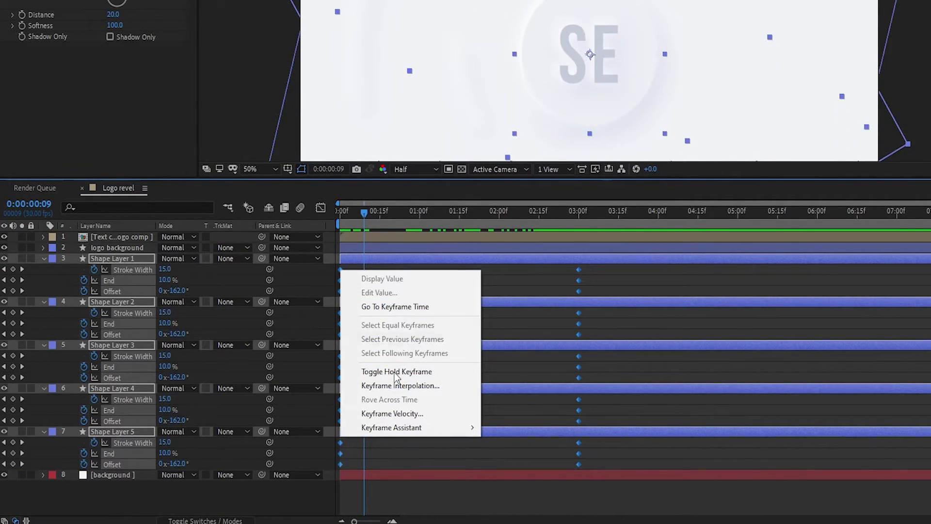
pyautogui.moveTo(409, 432)
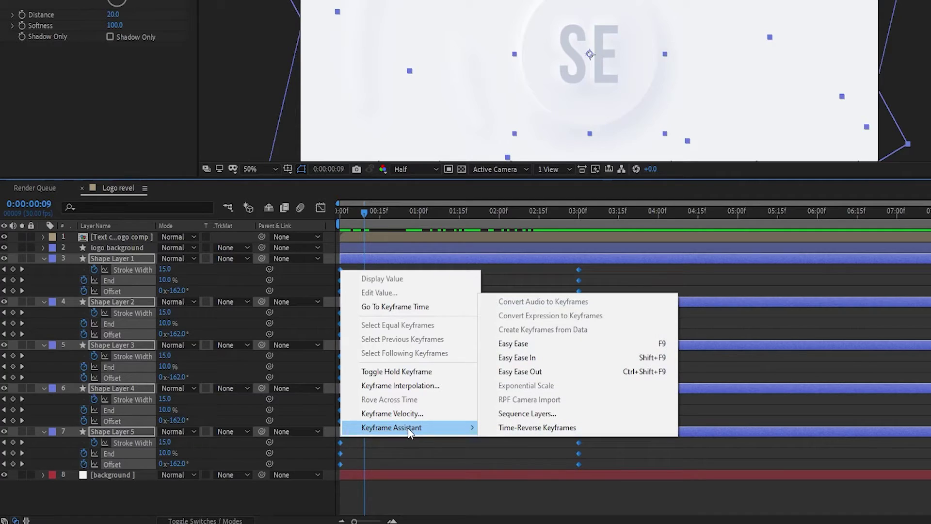
pyautogui.click(583, 339)
# Step: In the speed graph, lengthen the ease into the rings' final keyframes at 3:00 to 100% influence
pyautogui.hotkey('shift', 'F3')
pyautogui.moveTo(584, 417); pyautogui.dragTo(545, 497)
pyautogui.moveTo(499, 478); pyautogui.dragTo(403, 469)
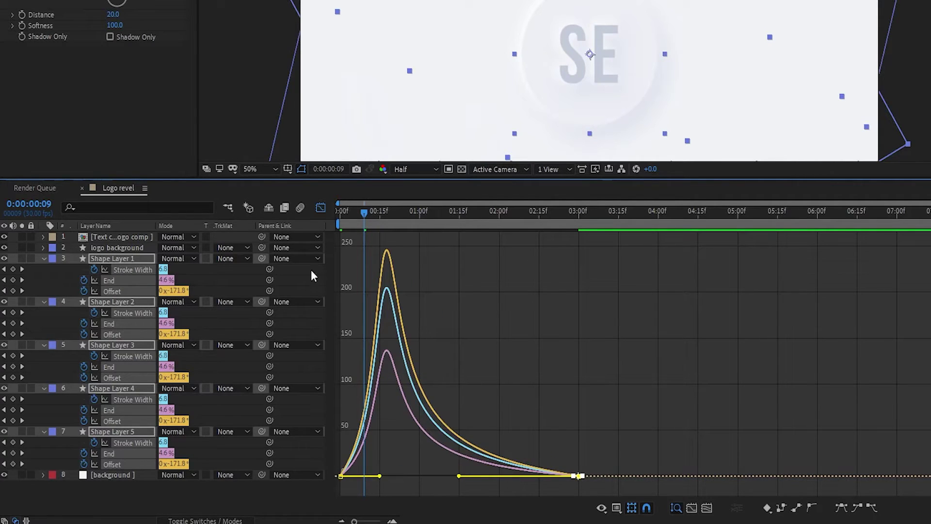
pyautogui.click(321, 209)
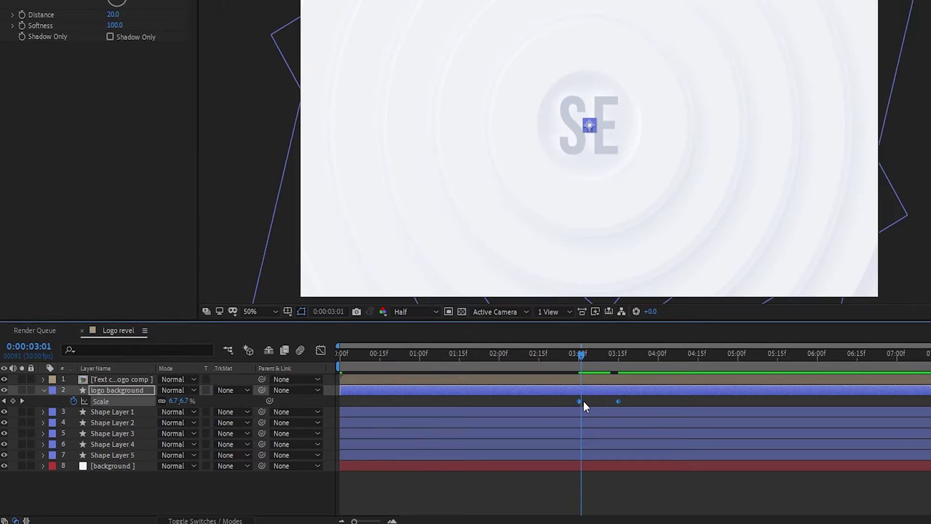
# Step: Easy Ease the badge's Scale keyframes and stretch the ease into the final scale keyframe
pyautogui.rightClick(580, 401)
pyautogui.moveTo(697, 390)
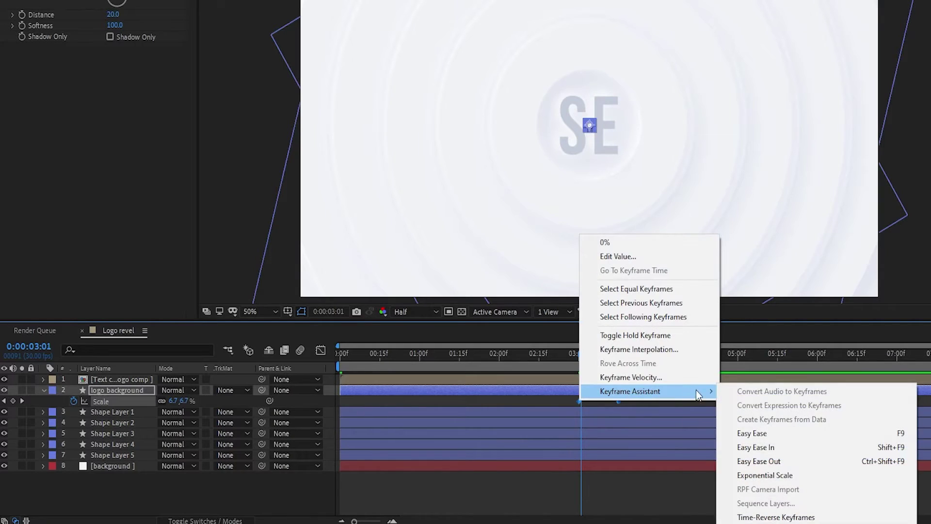
pyautogui.click(766, 435)
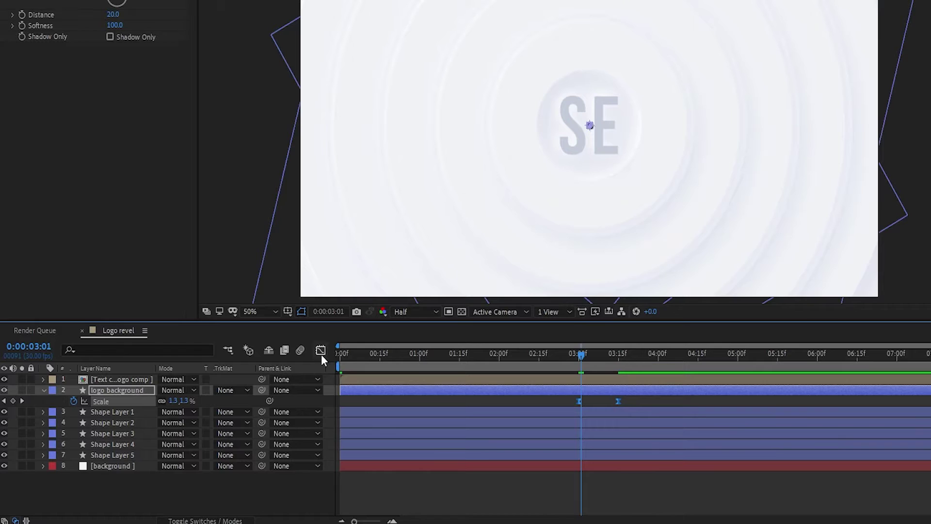
pyautogui.click(320, 350)
pyautogui.moveTo(610, 490); pyautogui.dragTo(593, 488)
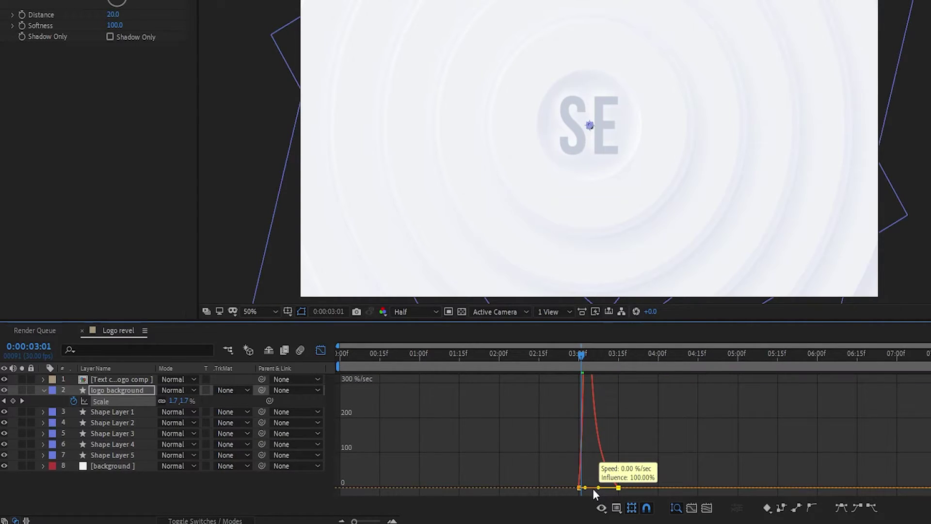
pyautogui.click(320, 350)
# Step: Shift both Scale keyframes earlier so the badge grows from 2:15 to 3:00
pyautogui.moveTo(344, 354); pyautogui.dragTo(538, 357)
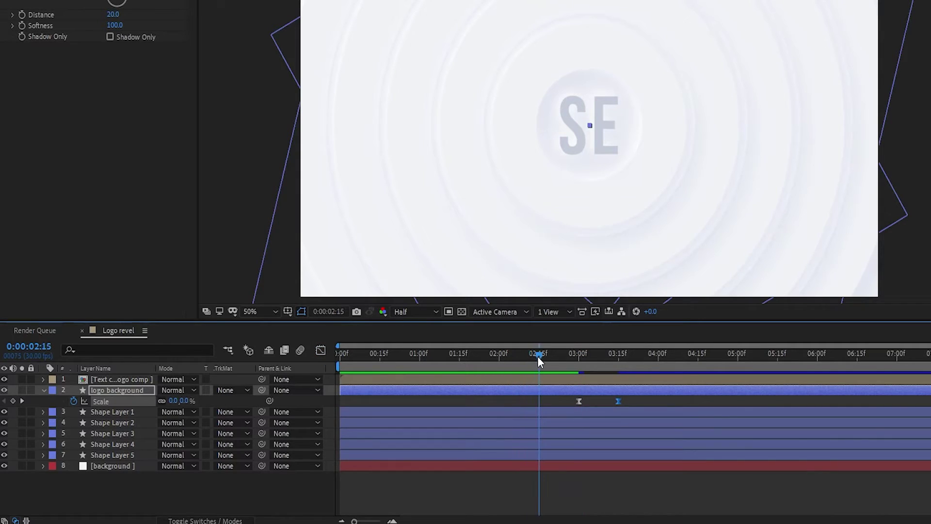
pyautogui.moveTo(633, 401); pyautogui.dragTo(540, 400)
pyautogui.moveTo(539, 355); pyautogui.dragTo(653, 427)
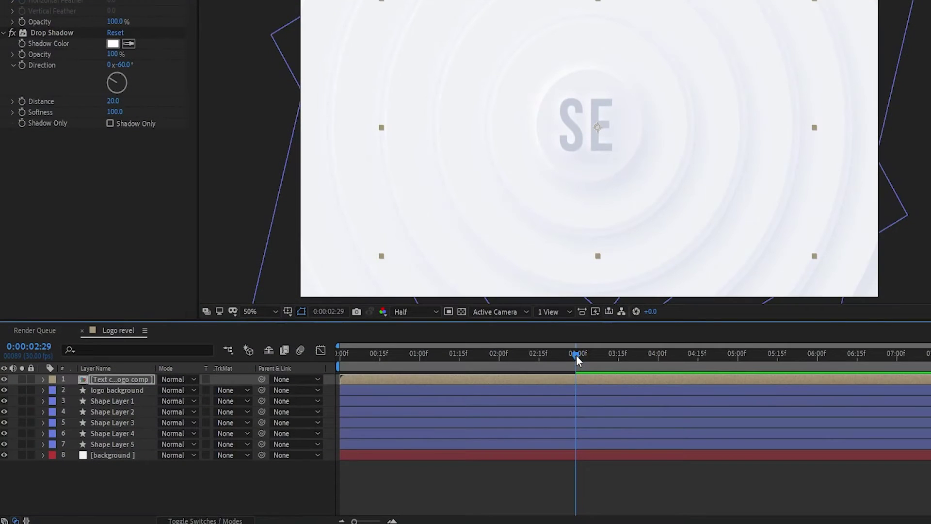
pyautogui.moveTo(576, 357); pyautogui.dragTo(580, 358)
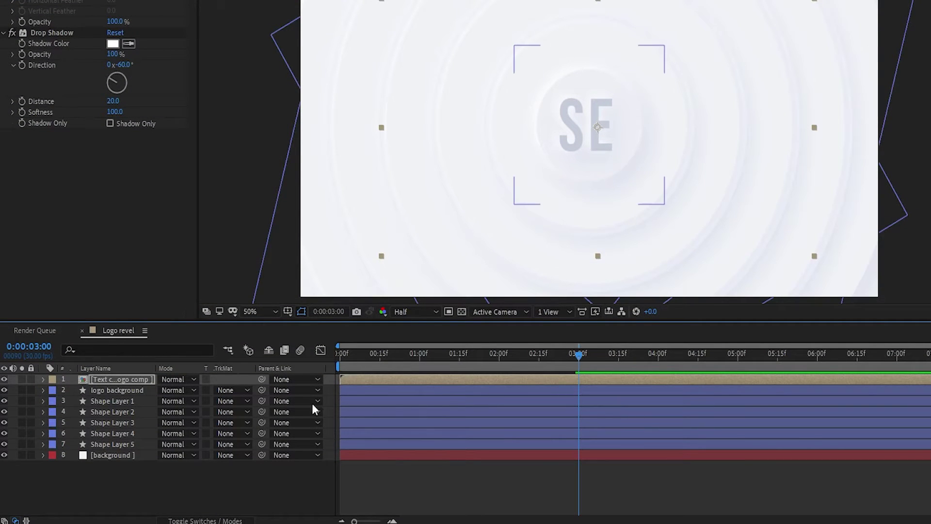
# Step: Keyframe the SE text Position at 3:00 above frame and at 3:15 back at centre
pyautogui.press('p')
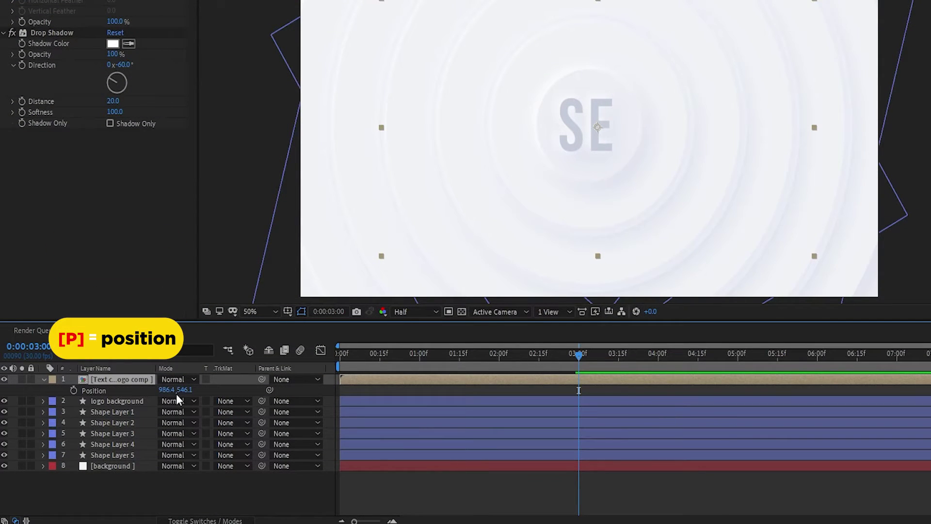
pyautogui.moveTo(182, 395); pyautogui.dragTo(33, 396)
pyautogui.click(73, 390)
pyautogui.moveTo(610, 363); pyautogui.dragTo(619, 360)
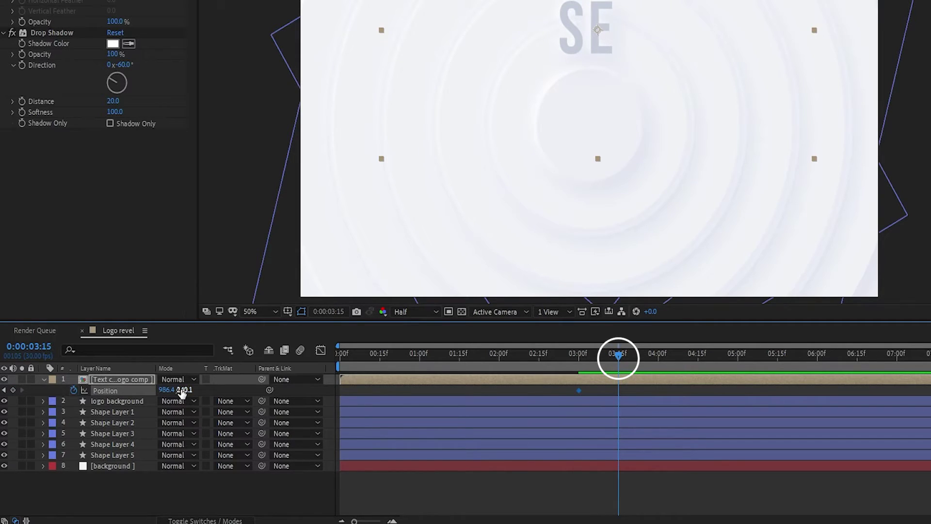
pyautogui.moveTo(182, 393); pyautogui.dragTo(383, 363)
pyautogui.moveTo(629, 167); pyautogui.dragTo(632, 169)
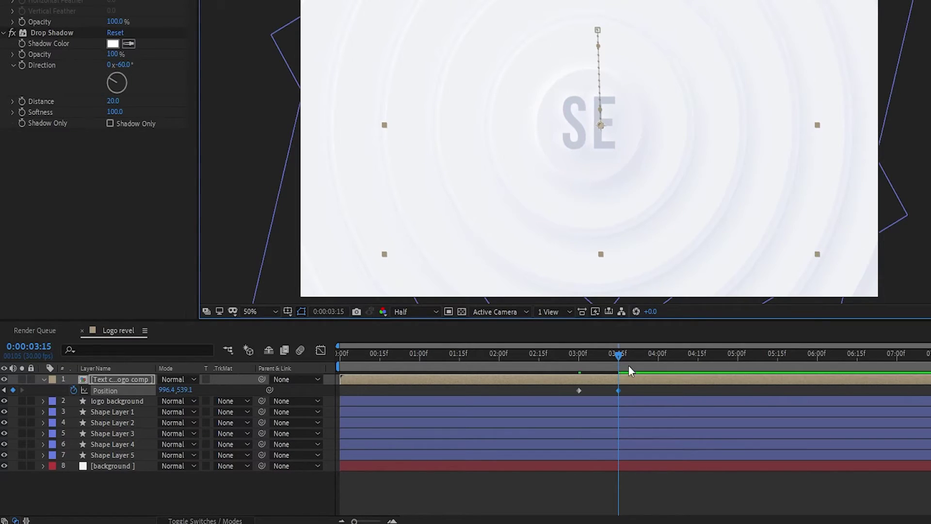
# Step: Apply Easy Ease to both SE text position keyframes
pyautogui.click(643, 488)
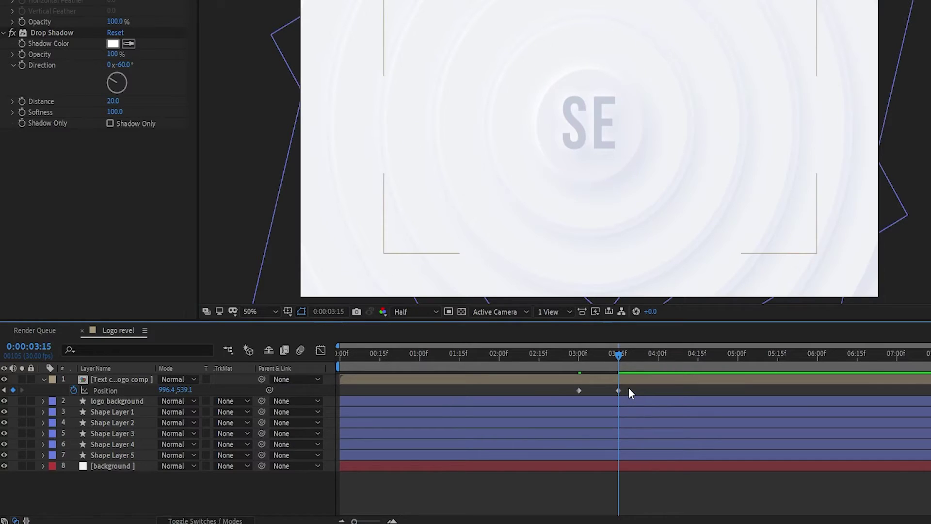
pyautogui.moveTo(665, 479); pyautogui.dragTo(575, 382)
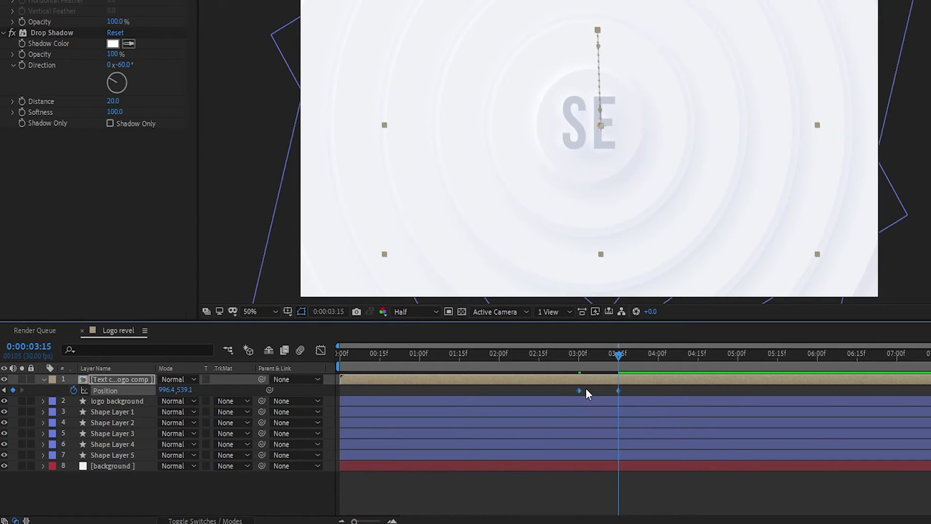
pyautogui.rightClick(581, 391)
pyautogui.moveTo(669, 386)
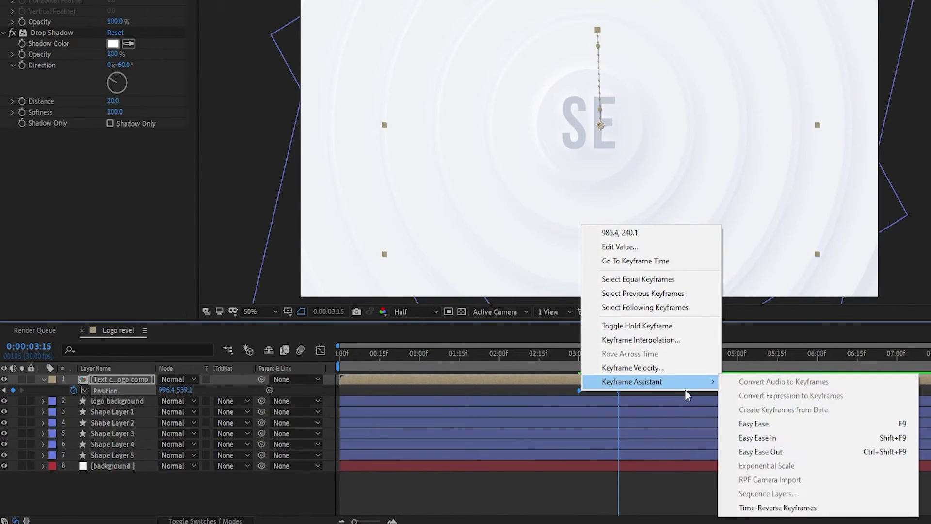
pyautogui.click(749, 424)
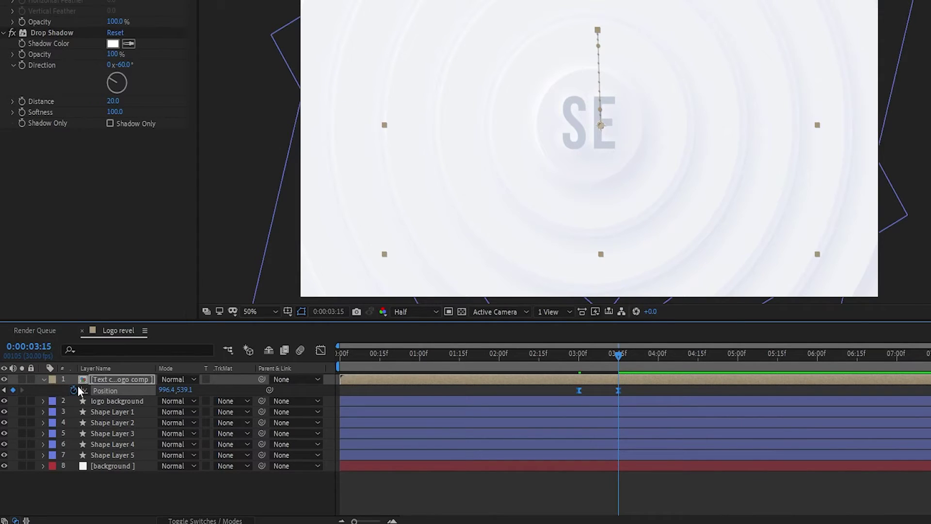
# Step: Add the pasted freq/decay bounce expression to the SE text's Position
pyautogui.press('alt')
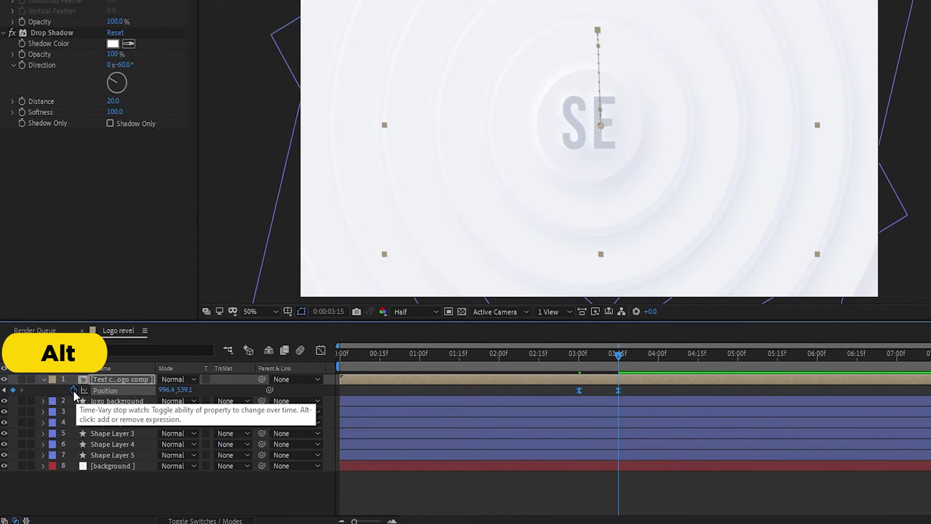
pyautogui.keyDown('alt'); pyautogui.click(74, 391); pyautogui.keyUp('alt')
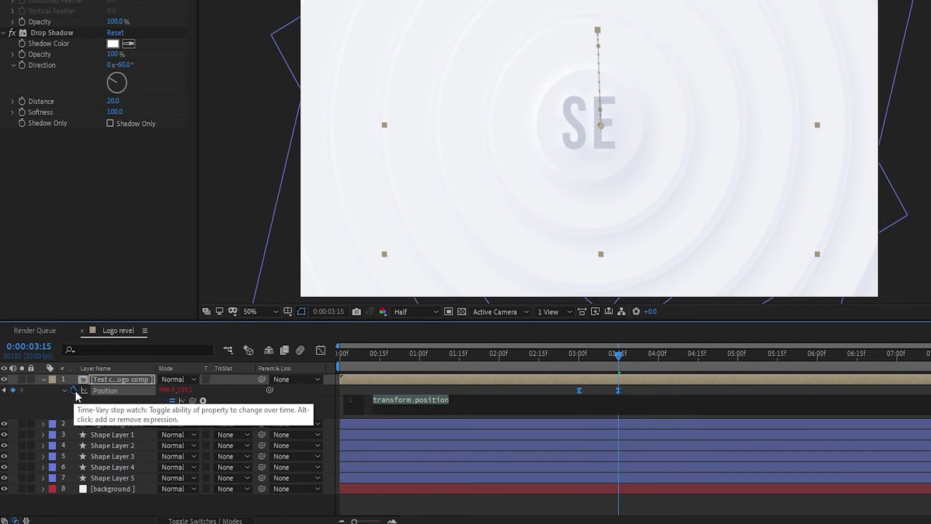
pyautogui.write('freq = 1; decay = 5;')
pyautogui.click(563, 472)
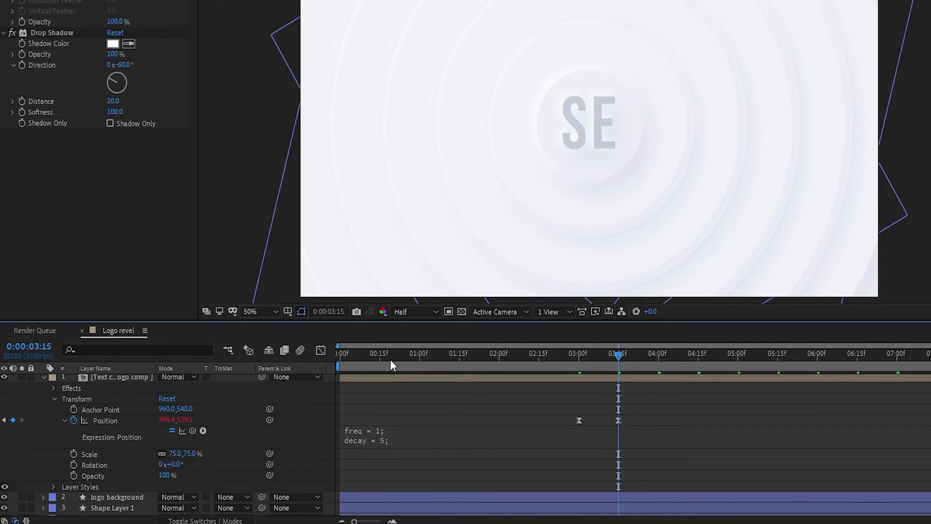
pyautogui.click(123, 377)
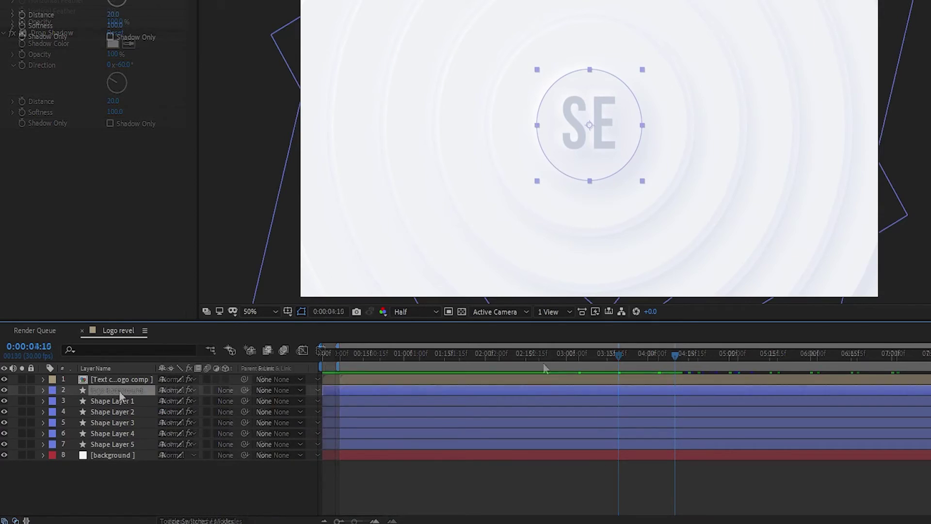
# Step: Duplicate the logo background layer, rename the copy 'Matt' and move it to the top
pyautogui.hotkey('ctrl', 'd')
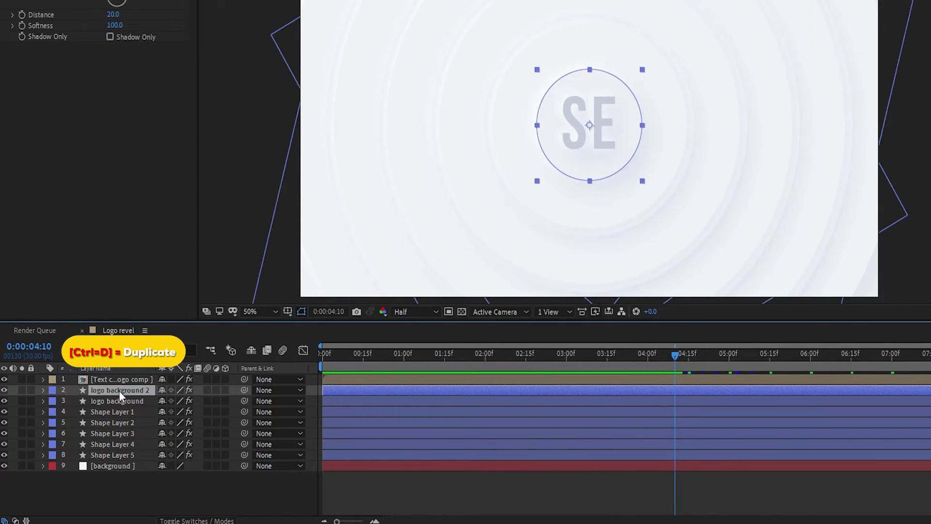
pyautogui.press('BackSpace')
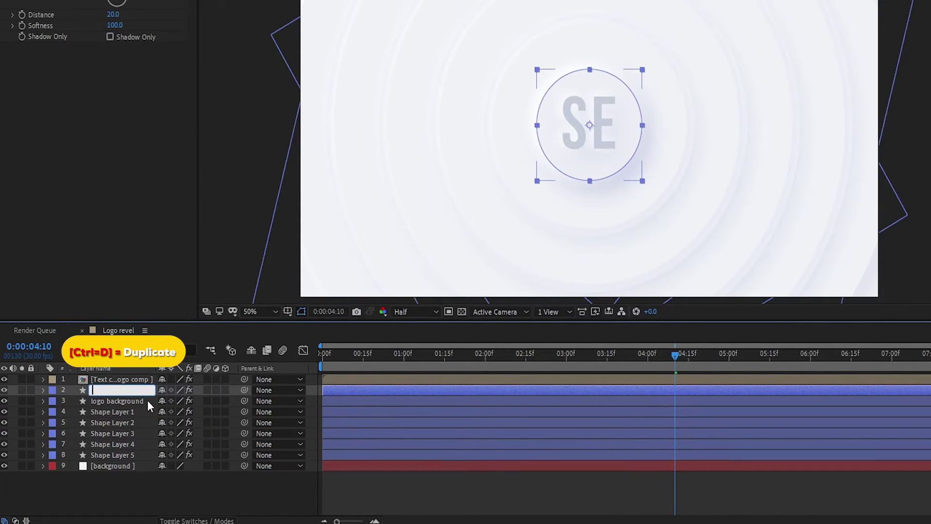
pyautogui.write('Matt')
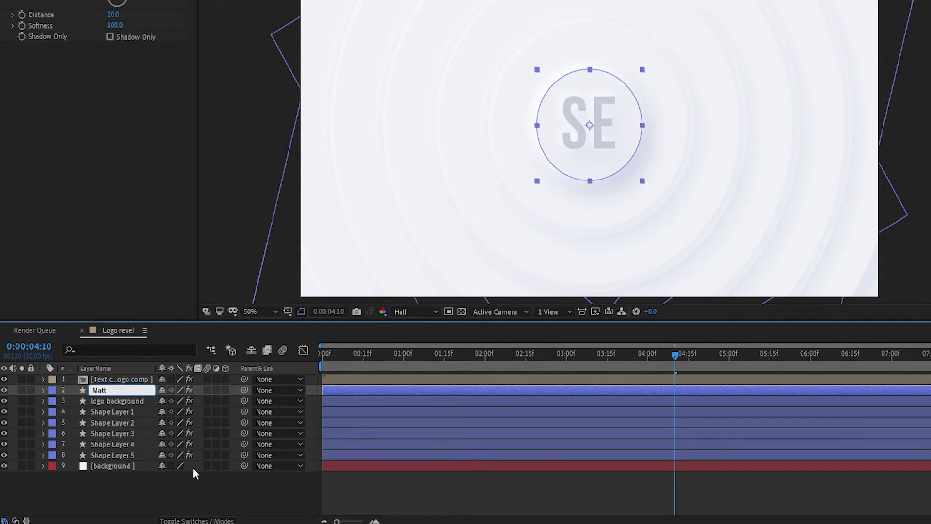
pyautogui.press('Return')
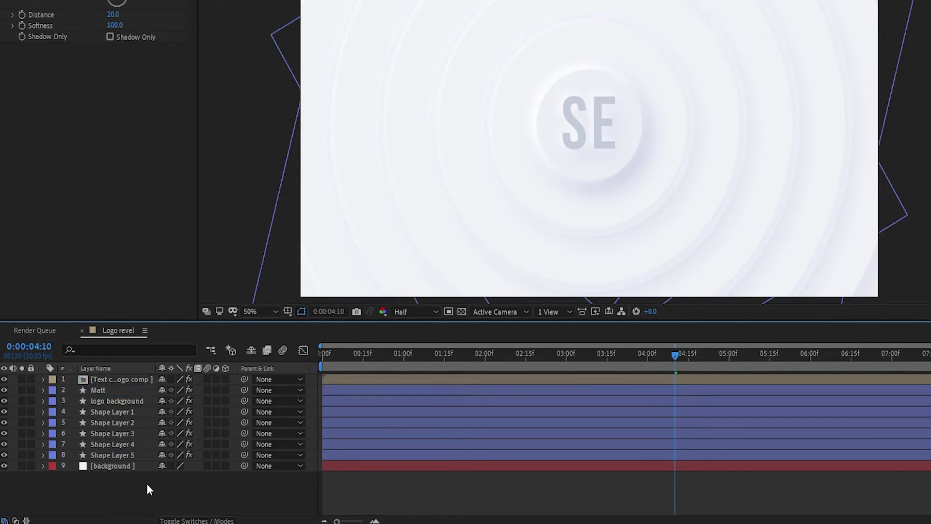
pyautogui.moveTo(96, 390); pyautogui.dragTo(115, 375)
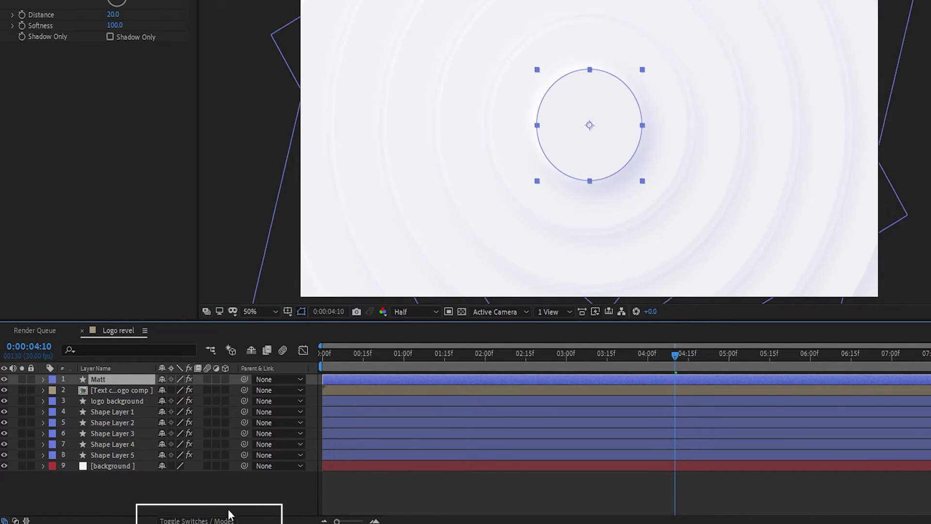
# Step: Set the SE text comp's TrkMat to Alpha Matte 'Matt' to clip it to the badge
pyautogui.click(208, 520)
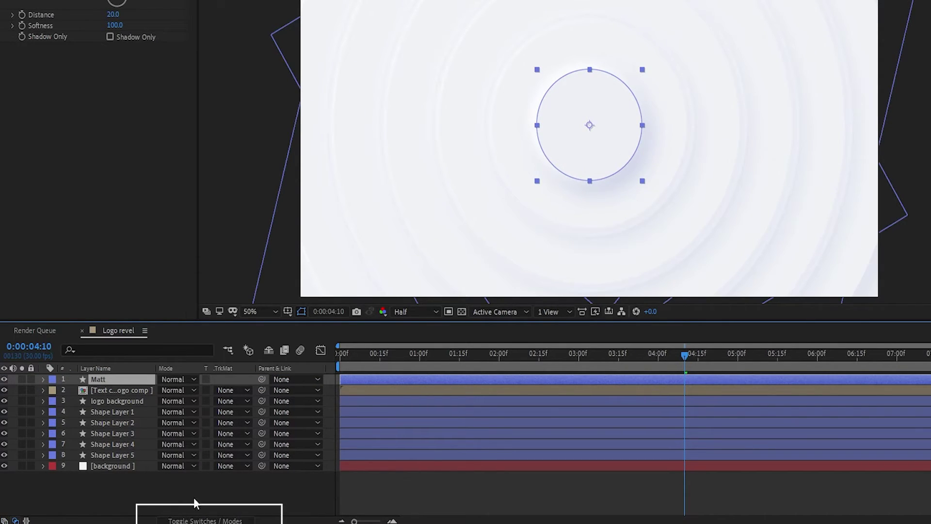
pyautogui.click(228, 390)
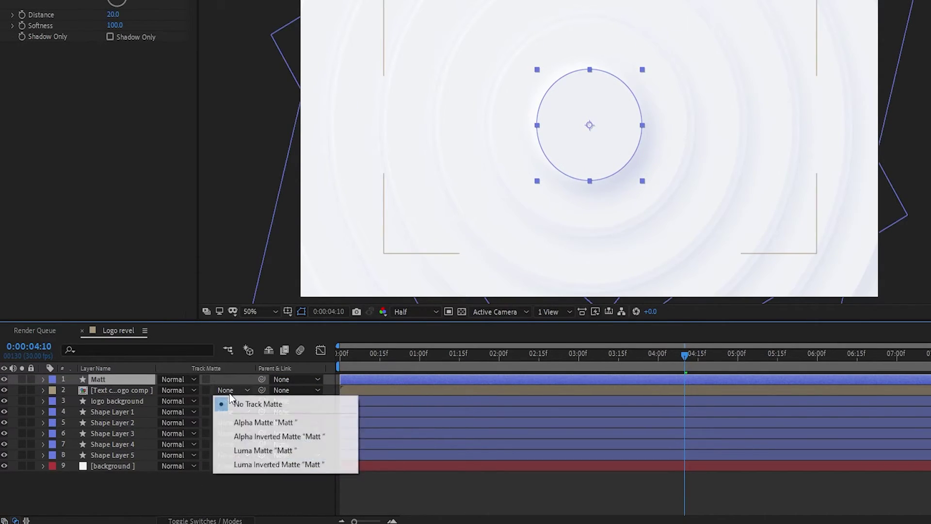
pyautogui.click(248, 421)
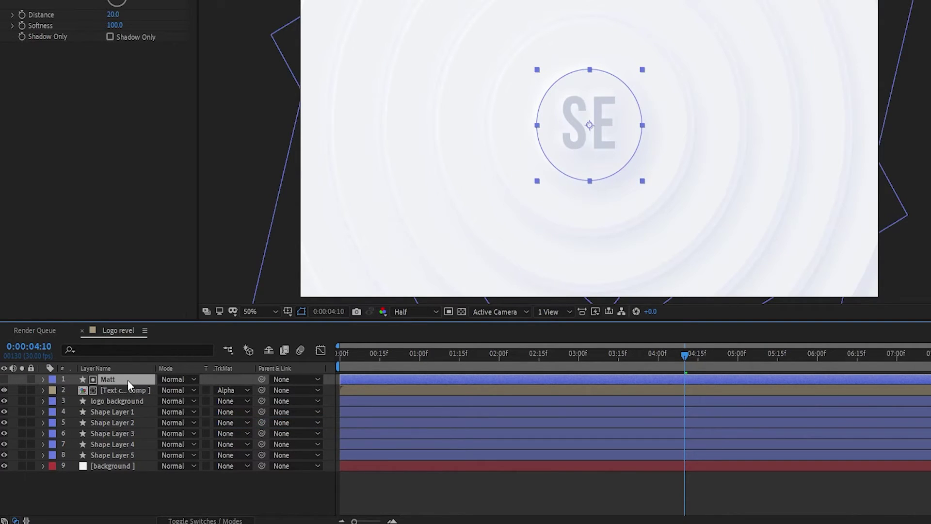
pyautogui.press('Delete')
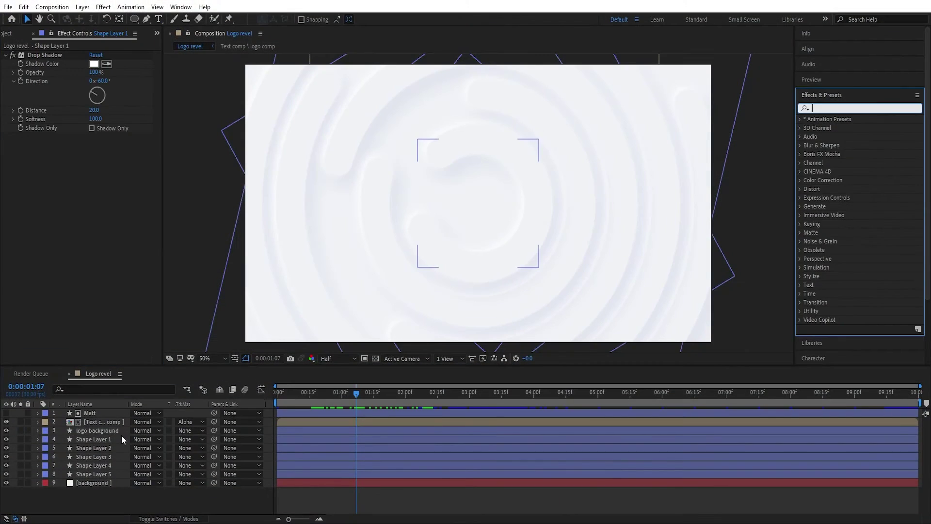
pyautogui.click(107, 441)
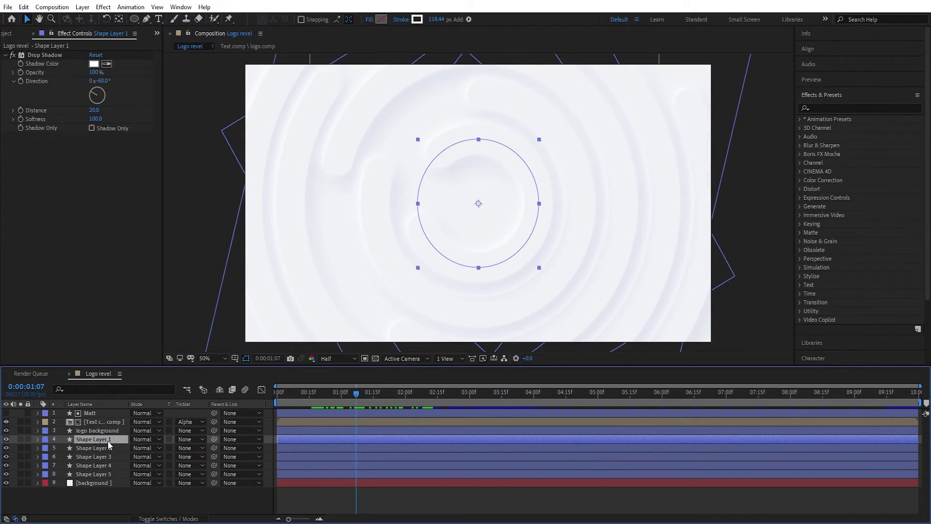
# Step: Apply the Fill effect to Shape Layer 1, placed above its Drop Shadow
pyautogui.click(856, 108)
pyautogui.write('Fill')
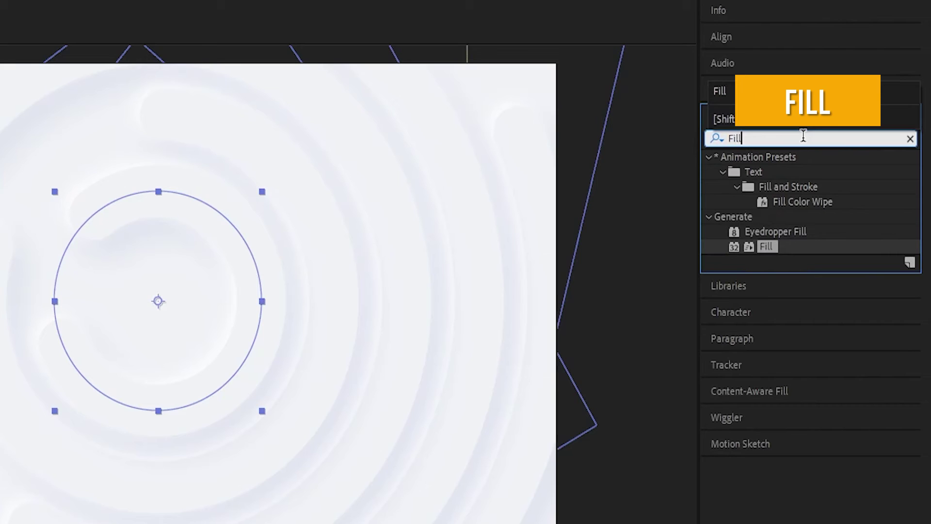
pyautogui.moveTo(774, 252); pyautogui.dragTo(181, 408)
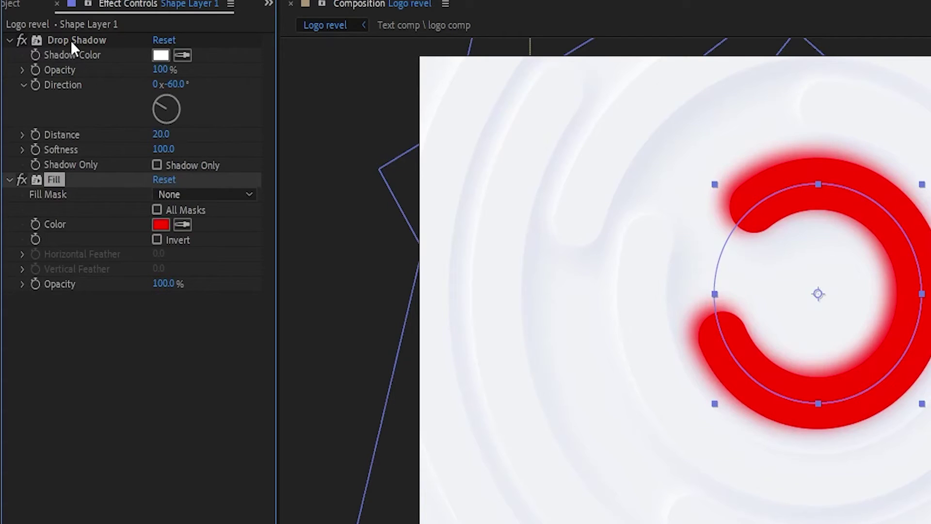
pyautogui.moveTo(71, 40); pyautogui.dragTo(94, 294)
# Step: At 3:20, set a keyframe on the Fill effect's Color
pyautogui.click(68, 39)
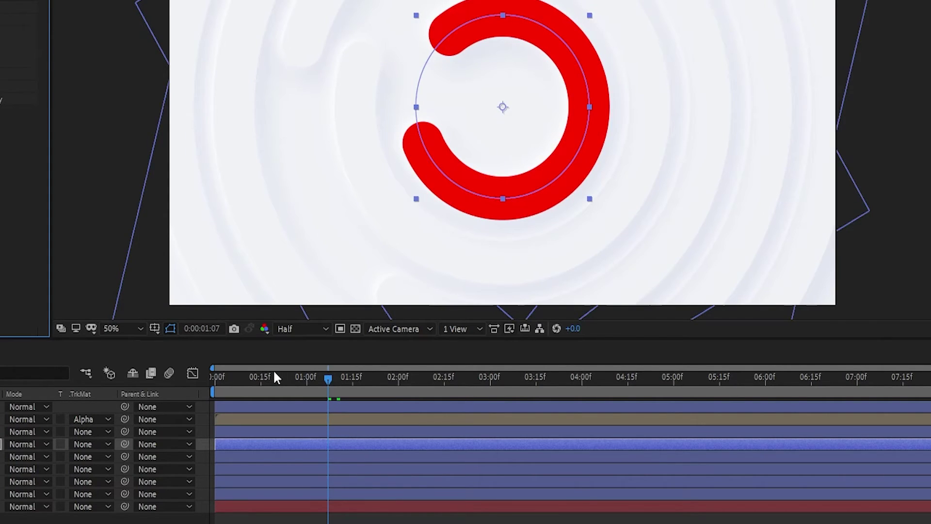
pyautogui.moveTo(273, 368); pyautogui.dragTo(536, 370)
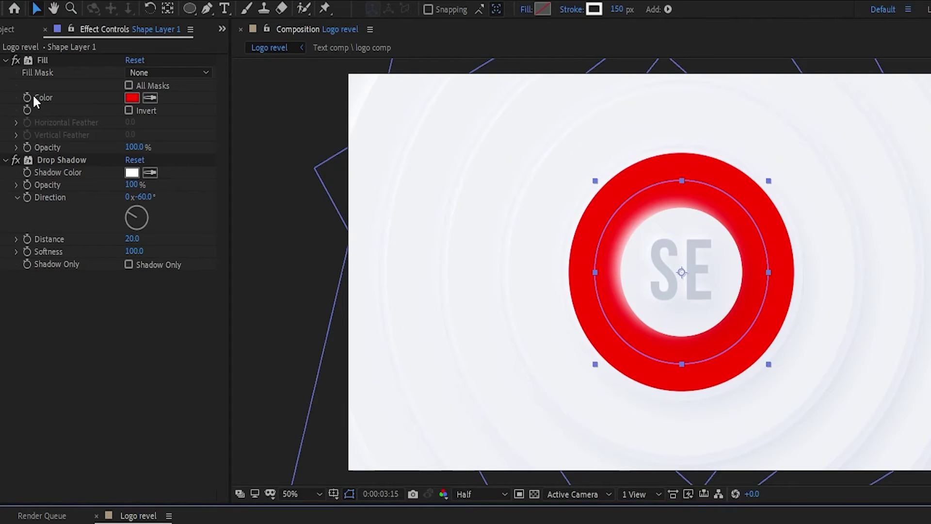
pyautogui.click(27, 97)
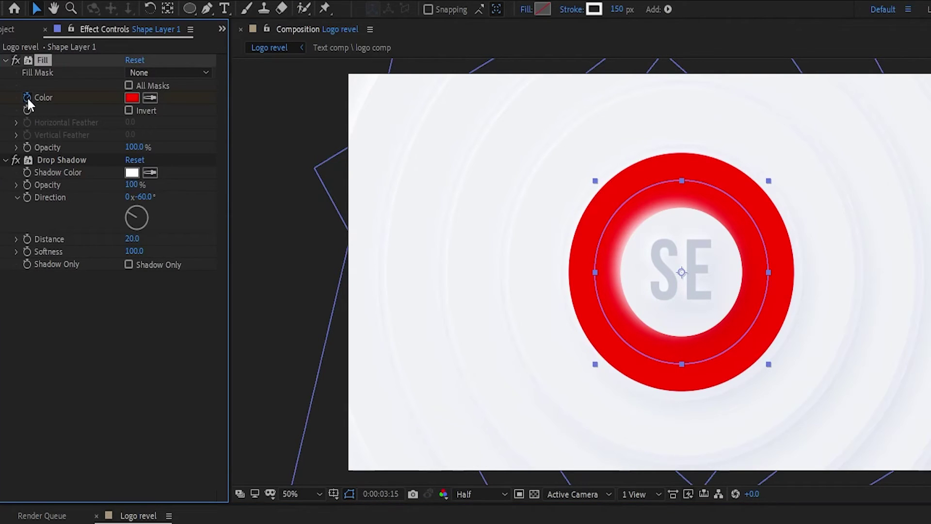
# Step: Set the ring's Fill colour to light grey F1F3F6, copied from the notes
pyautogui.click(129, 98)
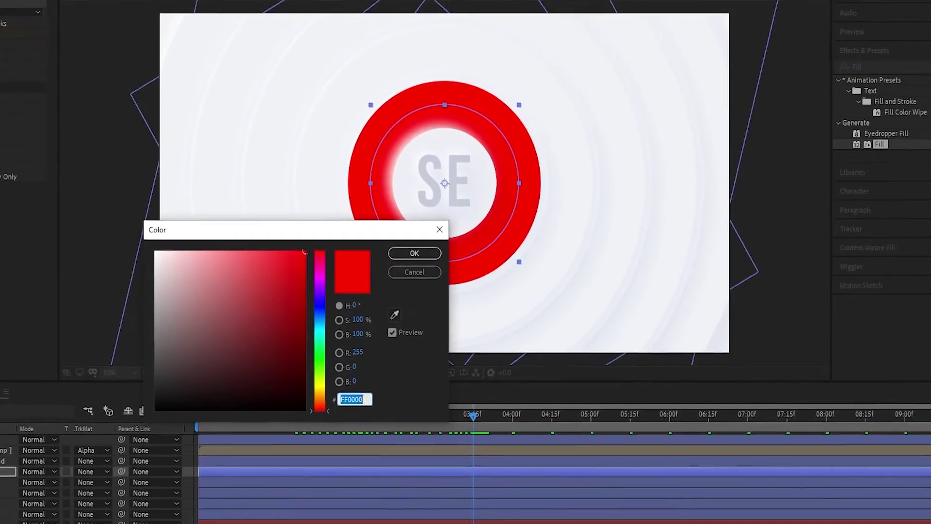
pyautogui.hotkey('alt', 'Tab')
pyautogui.click(401, 54)
pyautogui.press('BackSpace')
pyautogui.hotkey('shift', 'Home')
pyautogui.hotkey('ctrl', 'c')
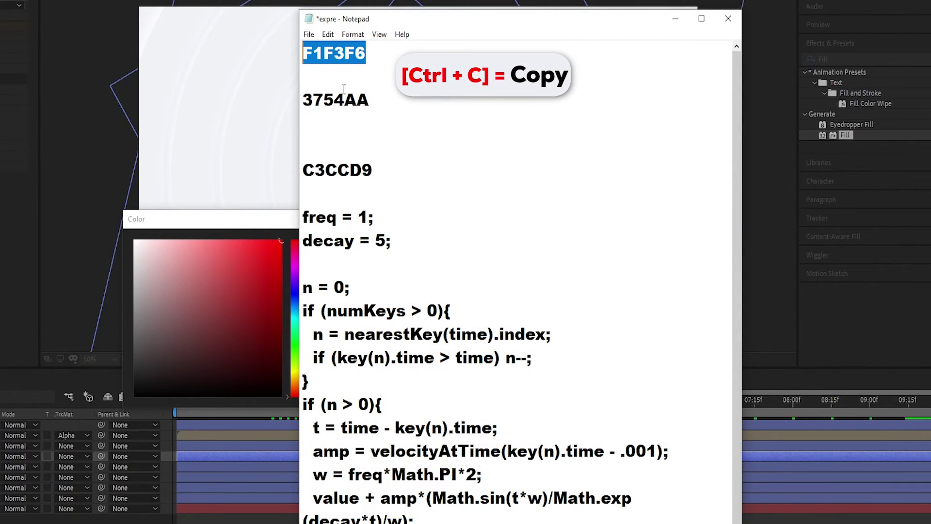
pyautogui.click(343, 89)
pyautogui.click(675, 18)
pyautogui.hotkey('ctrl', 'v')
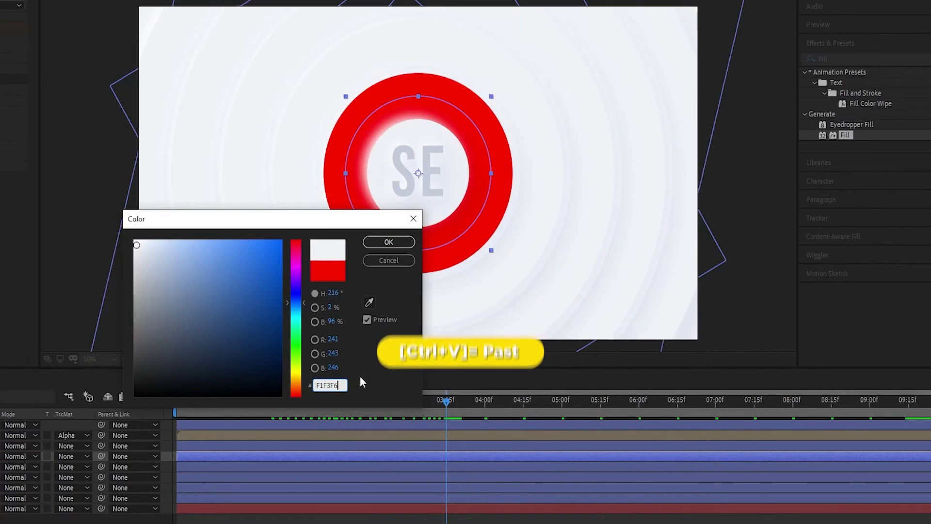
pyautogui.click(388, 243)
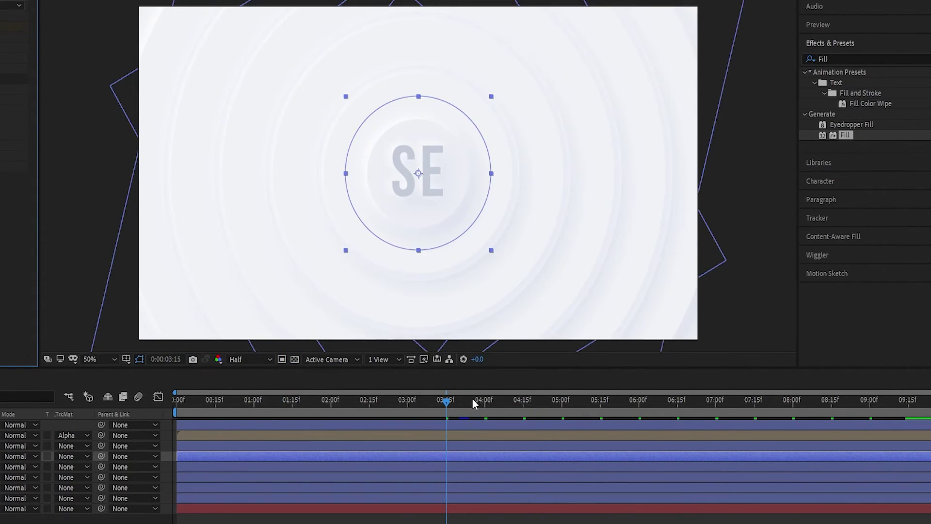
# Step: At 3:19, change the ring's Fill colour to grey C3CCD9
pyautogui.moveTo(447, 405); pyautogui.dragTo(458, 407)
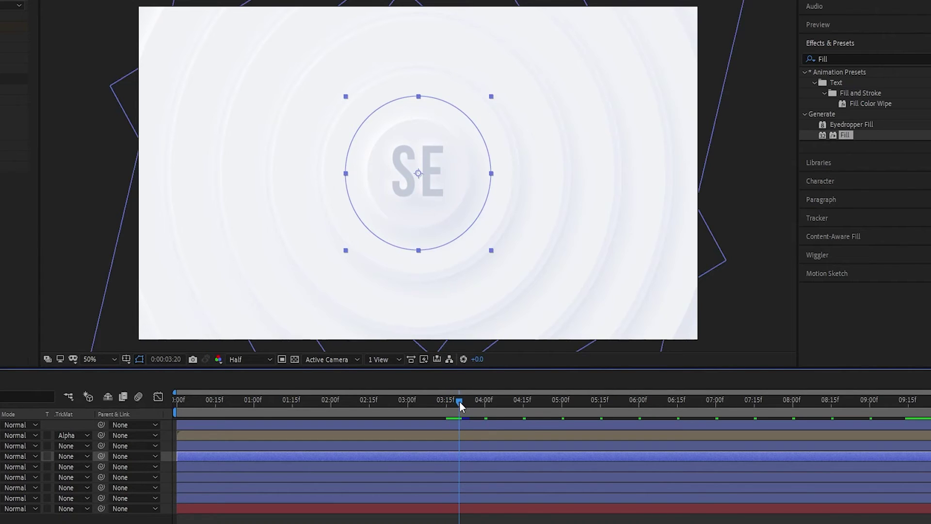
pyautogui.hotkey('alt', 'Tab')
pyautogui.moveTo(389, 174); pyautogui.dragTo(304, 170)
pyautogui.rightClick(319, 174)
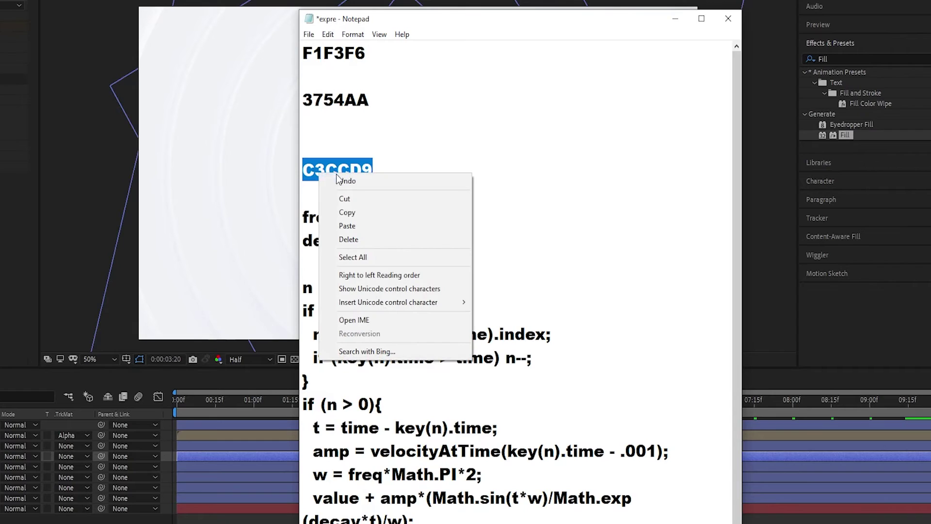
pyautogui.click(360, 211)
pyautogui.click(675, 19)
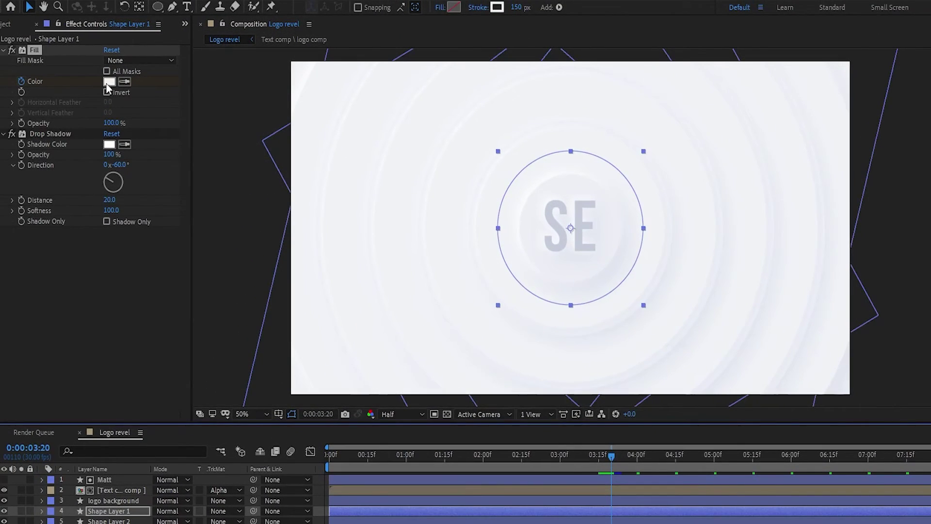
pyautogui.click(108, 83)
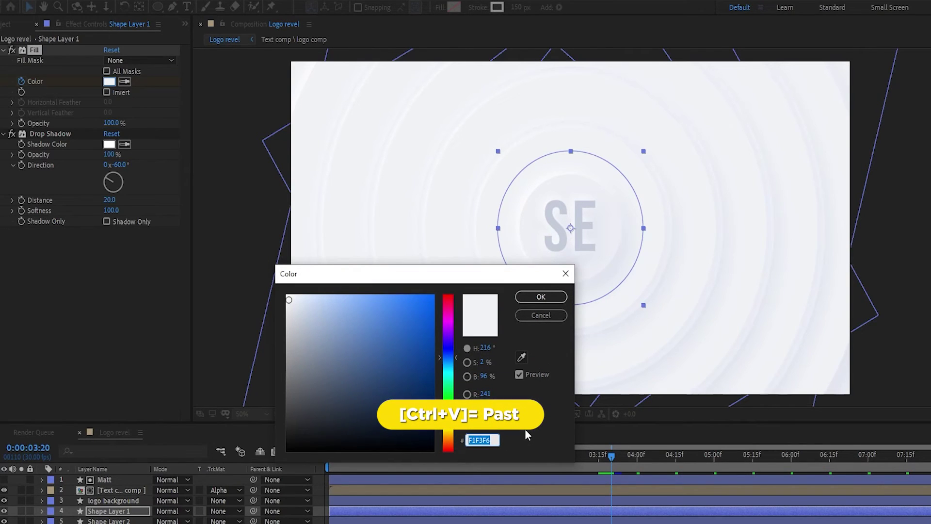
pyautogui.hotkey('ctrl', 'v')
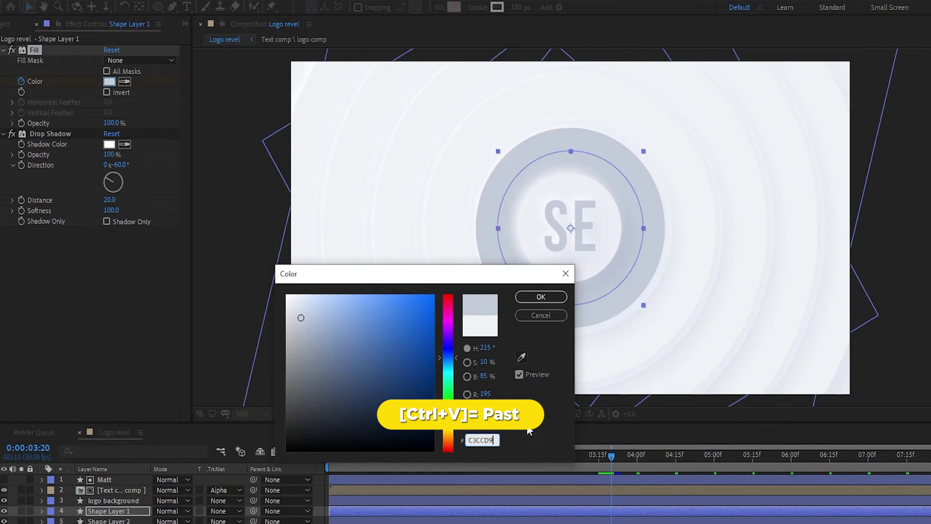
pyautogui.click(549, 301)
# Step: Move the current time to 3:27 for the next Fill colour keyframe
pyautogui.moveTo(519, 421); pyautogui.dragTo(537, 419)
pyautogui.moveTo(446, 383); pyautogui.dragTo(446, 383)
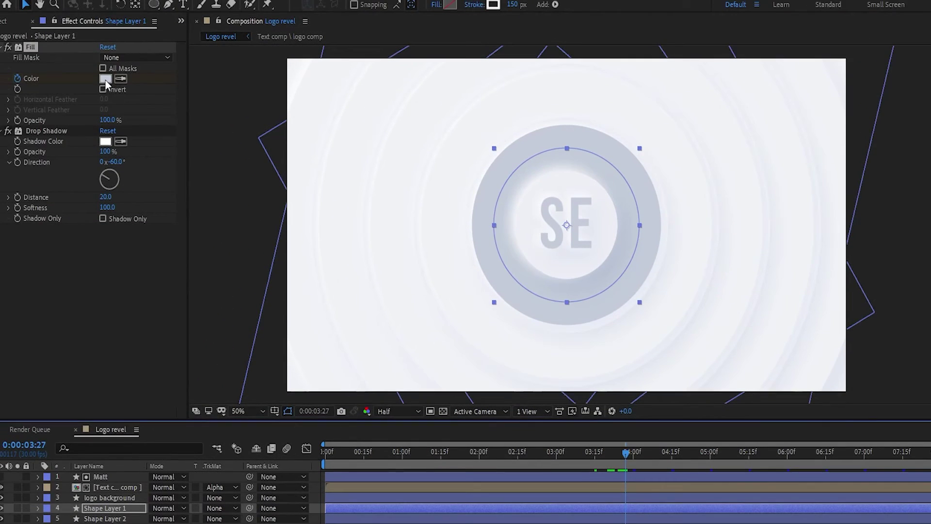
pyautogui.click(106, 79)
# Step: At 3:27, eyedrop the near-white background as the ring's Fill colour
pyautogui.click(518, 354)
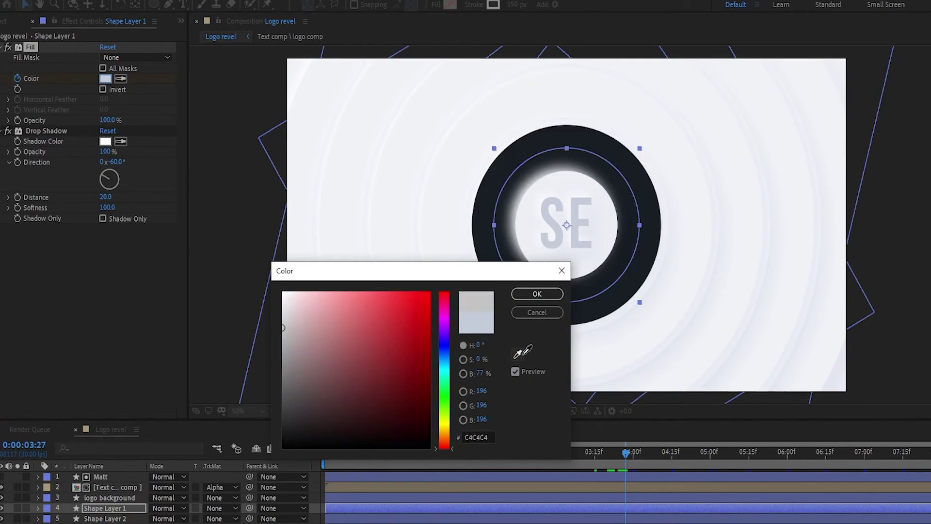
pyautogui.click(598, 350)
pyautogui.click(539, 295)
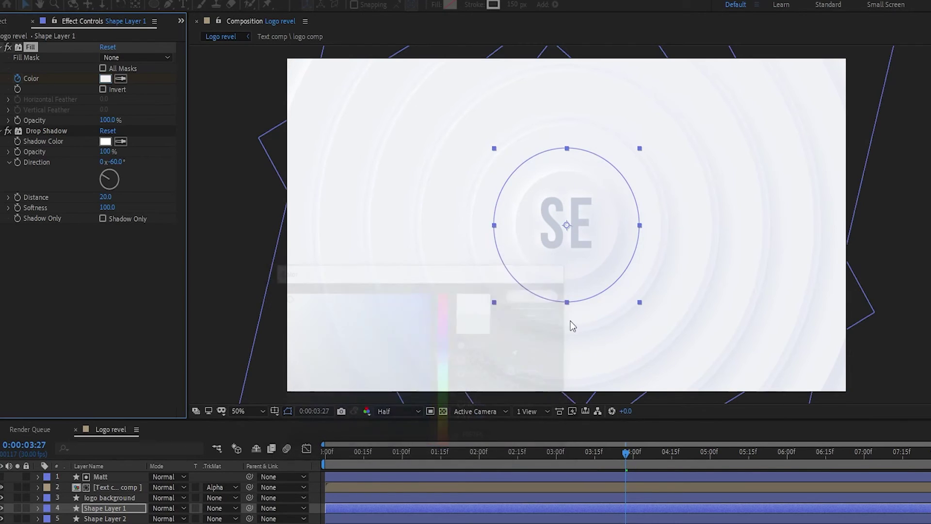
pyautogui.moveTo(627, 455); pyautogui.dragTo(606, 456)
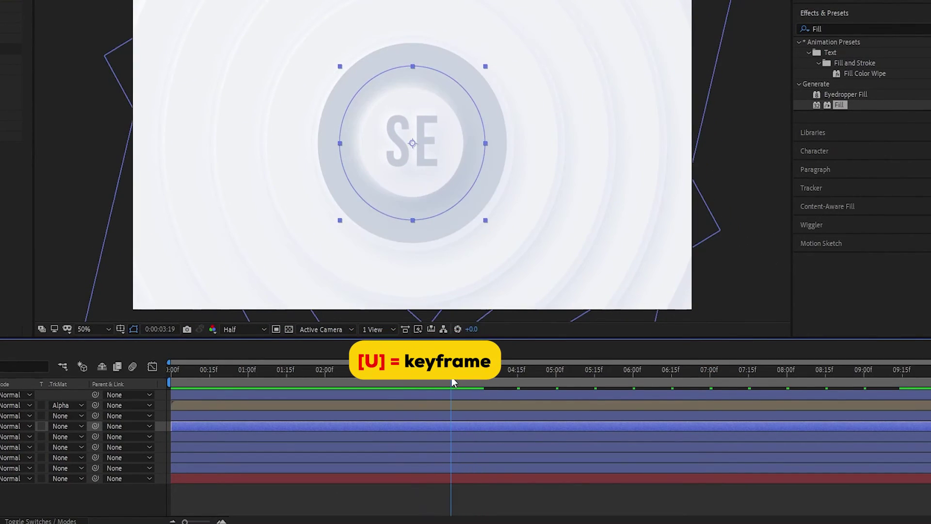
# Step: Apply Easy Ease to all three Fill colour keyframes of the first ring
pyautogui.press('u')
pyautogui.moveTo(473, 465); pyautogui.dragTo(456, 479)
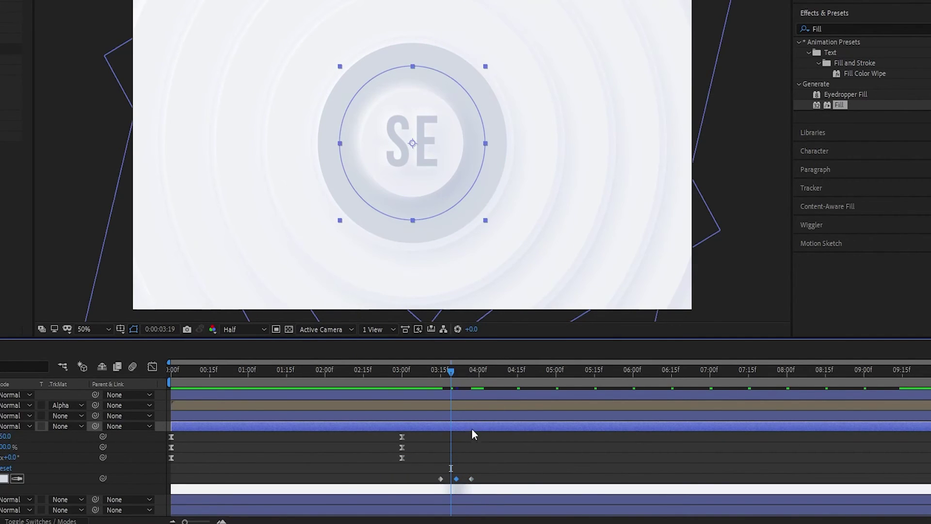
pyautogui.moveTo(432, 495); pyautogui.dragTo(432, 496)
pyautogui.rightClick(456, 479)
pyautogui.moveTo(466, 470)
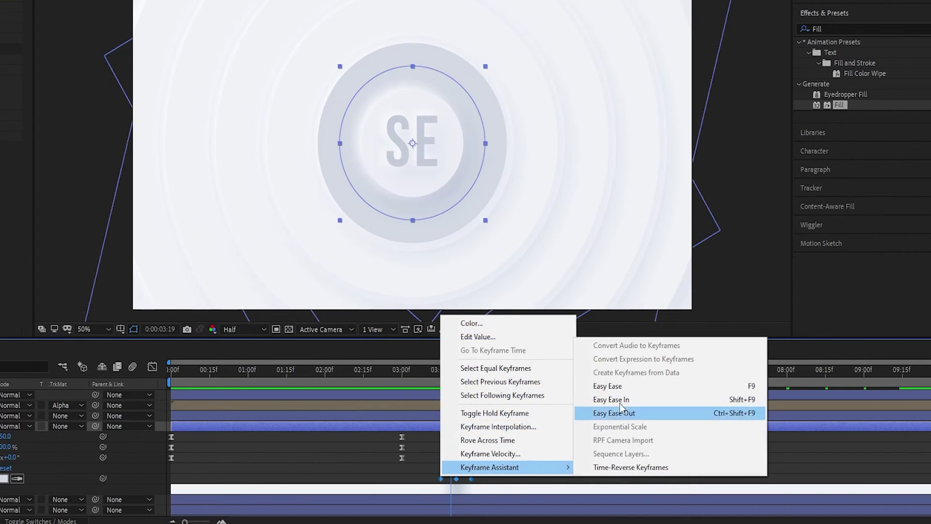
pyautogui.click(623, 386)
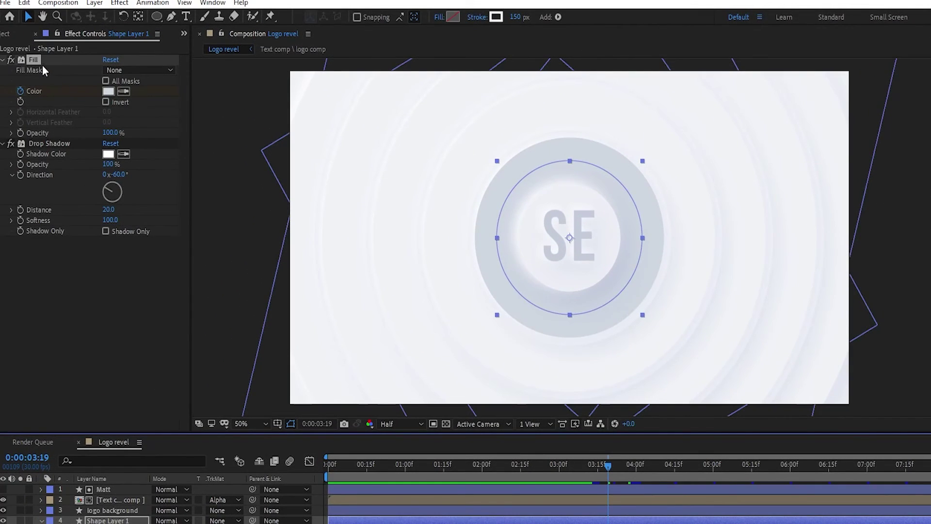
pyautogui.rightClick(34, 61)
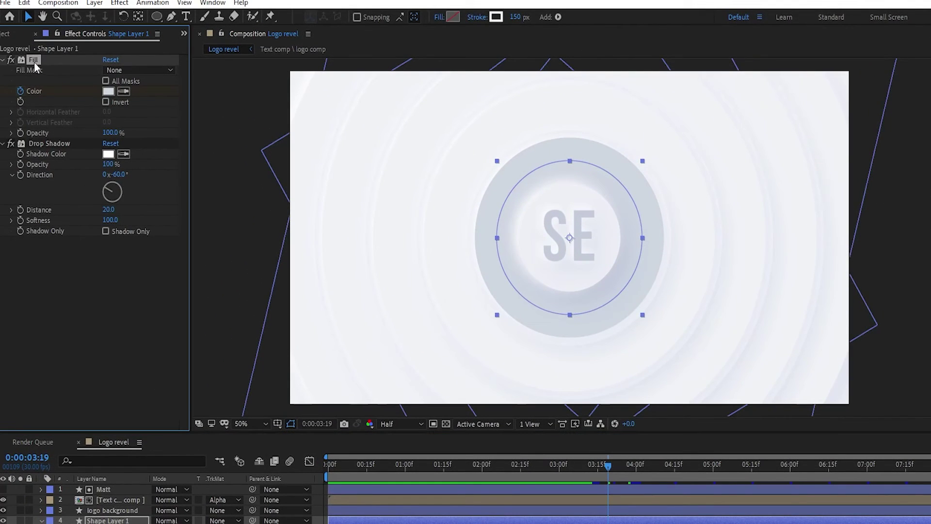
# Step: Copy Shape Layer 1's animated Fill effect and paste it onto Shape Layer 2
pyautogui.click(77, 101)
pyautogui.click(41, 520)
pyautogui.click(118, 444)
pyautogui.click(118, 434)
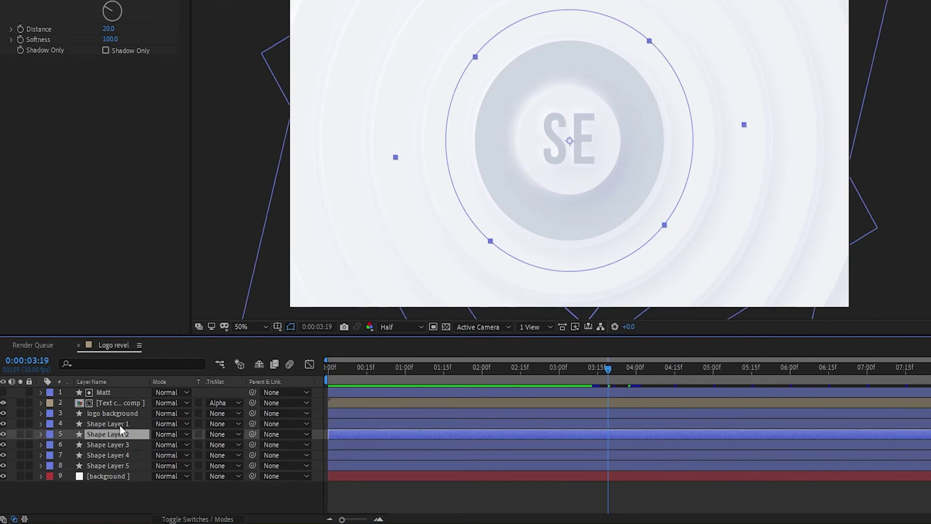
pyautogui.rightClick(50, 50)
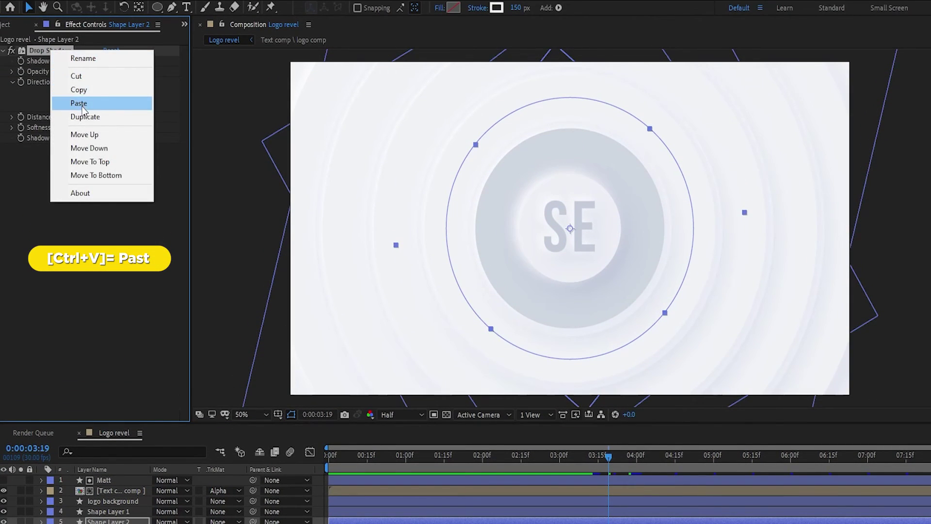
pyautogui.click(78, 103)
# Step: Paste the same Fill effect onto Shape Layers 3, 4 and 5
pyautogui.hotkey('ctrl', 'Down')
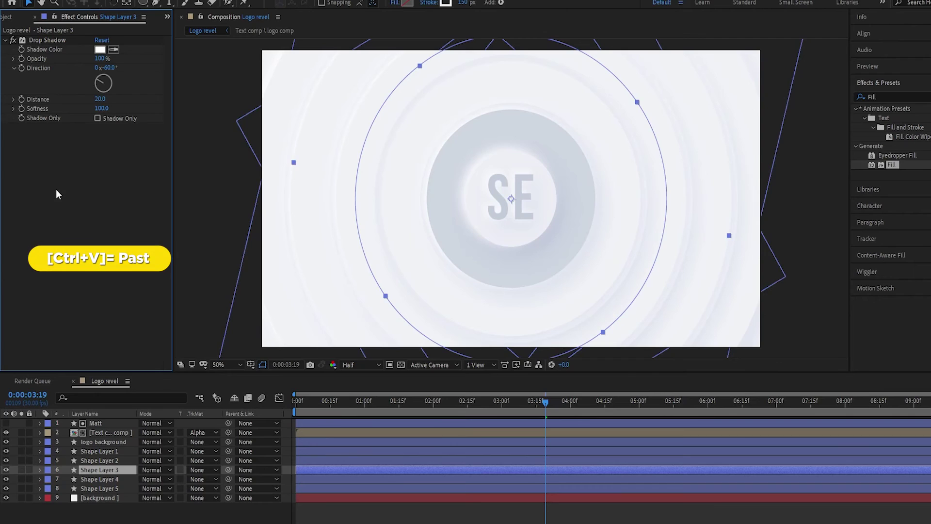
pyautogui.hotkey('ctrl', 'v')
pyautogui.hotkey('ctrl', 'Down')
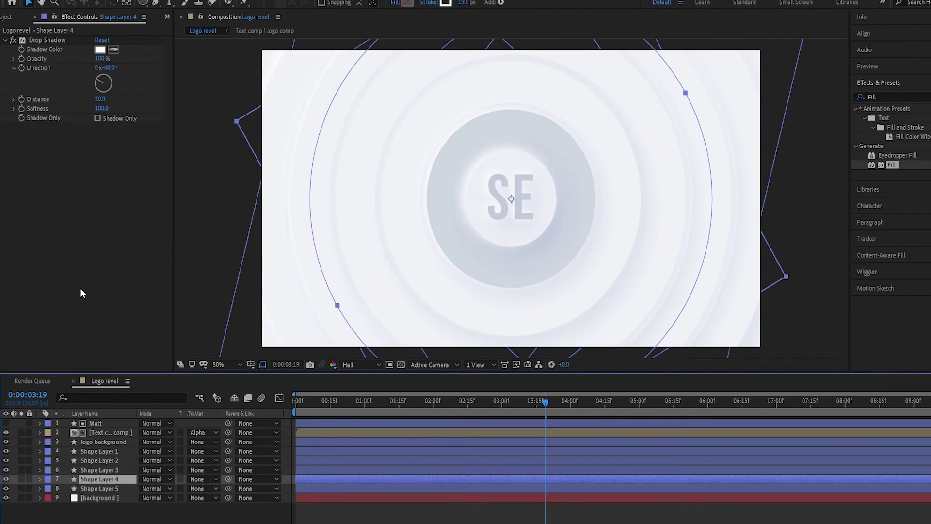
pyautogui.hotkey('ctrl', 'v')
pyautogui.hotkey('ctrl', 'Down')
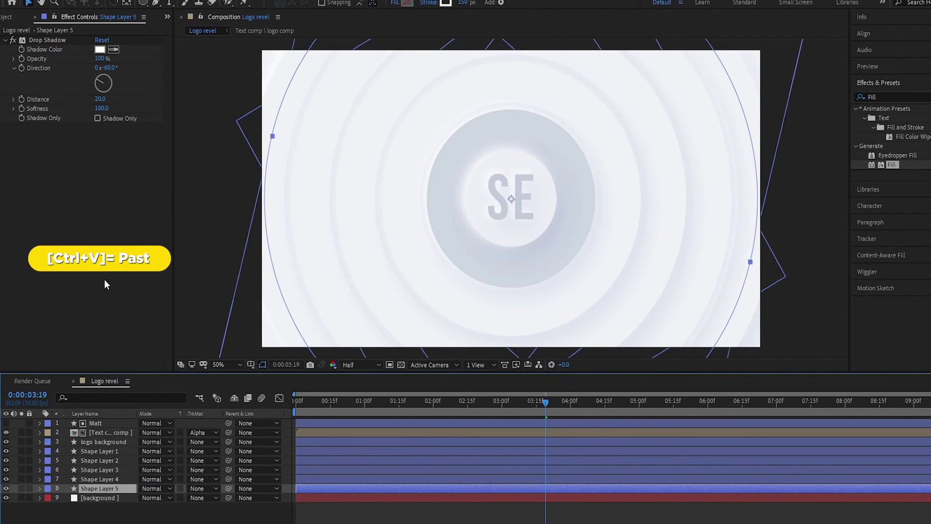
pyautogui.hotkey('ctrl', 'v')
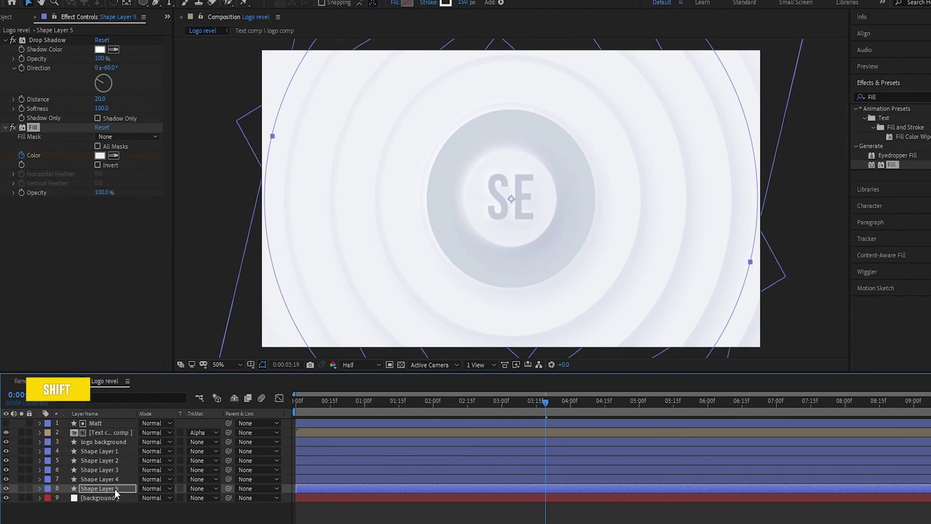
pyautogui.keyDown('shift'); pyautogui.click(116, 451); pyautogui.keyUp('shift')
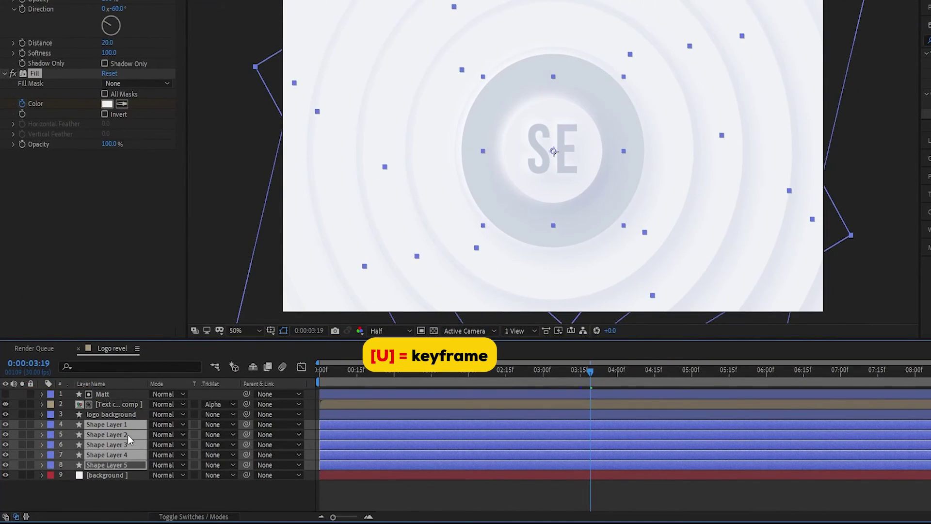
# Step: Drag Shape Layer 3's three Fill colour keyframes later to stagger its flash
pyautogui.press('u')
pyautogui.moveTo(353, 338); pyautogui.dragTo(388, 81)
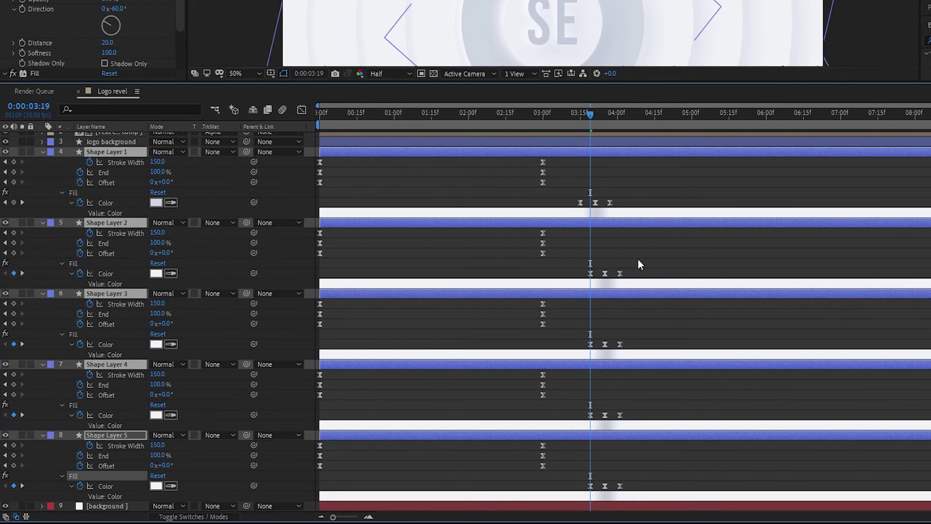
pyautogui.moveTo(634, 326)
pyautogui.mouseDown()
pyautogui.moveTo(582, 360)
pyautogui.moveTo(601, 344)
pyautogui.mouseUp()
pyautogui.moveTo(621, 390)
pyautogui.mouseDown()
pyautogui.moveTo(591, 420)
pyautogui.moveTo(612, 414)
pyautogui.moveTo(621, 449)
pyautogui.moveTo(587, 491)
pyautogui.moveTo(615, 485)
pyautogui.mouseUp()
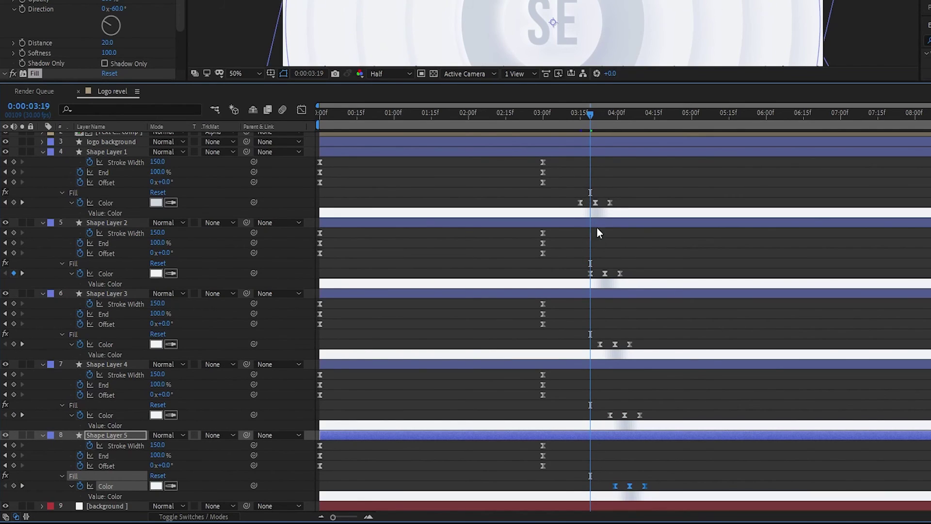
pyautogui.moveTo(643, 328); pyautogui.dragTo(599, 341)
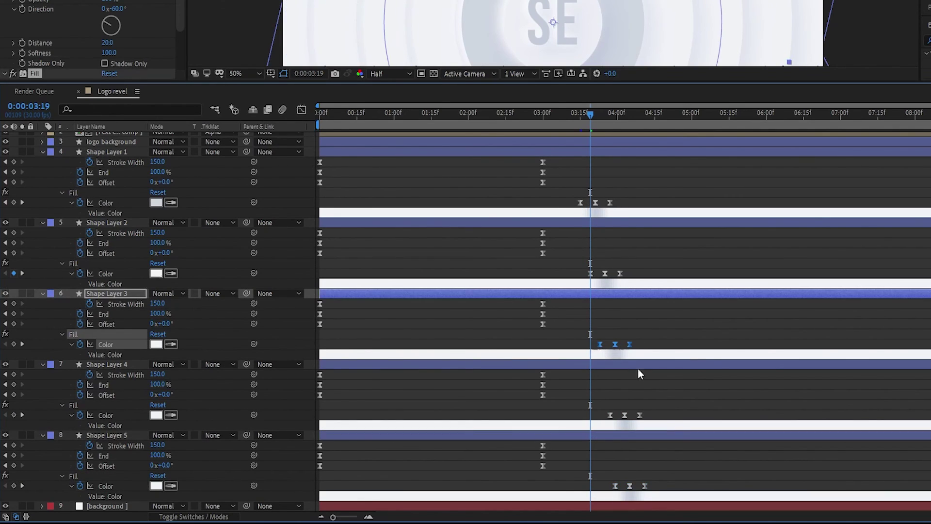